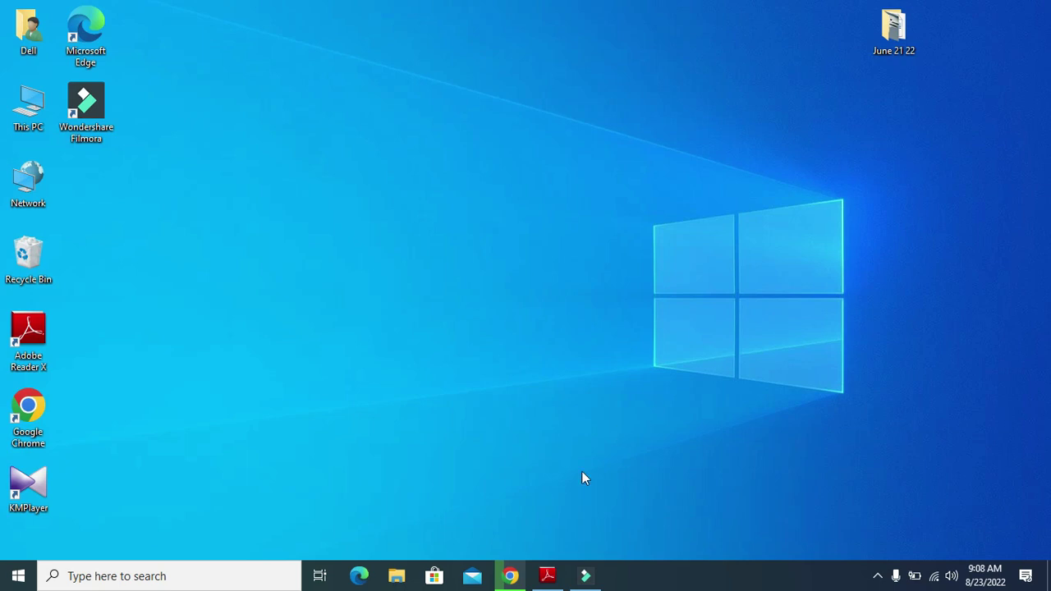
Step: Restore the 0417_s22_qp_21.pdf question paper in Adobe Reader, showing page 1
click(548, 576)
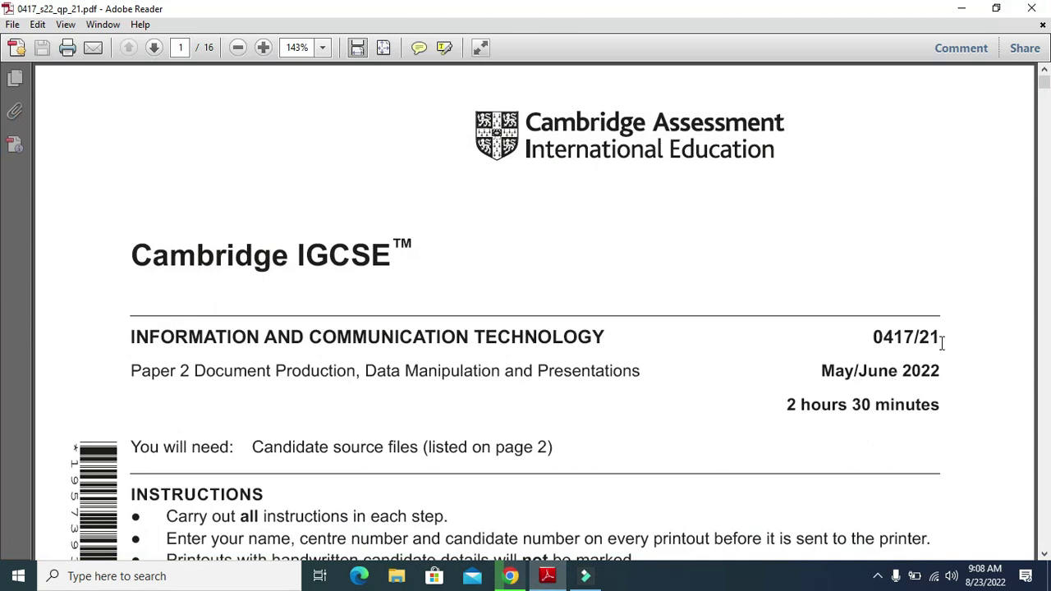
Step: Read the paper title and move to page 2's source file list, highlighting its introduction
drag(194, 370, 325, 377)
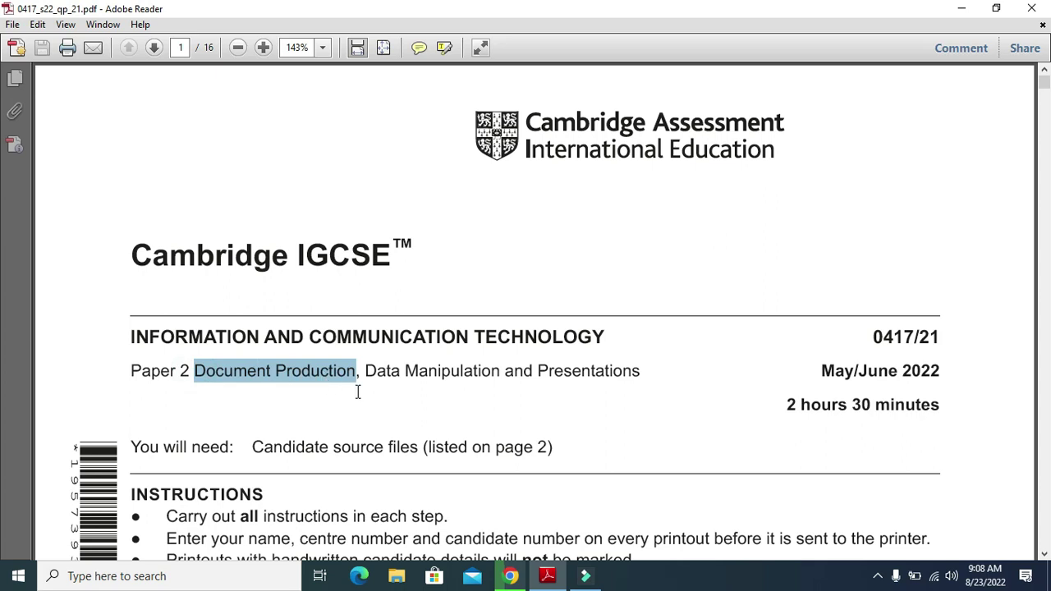
scroll(357, 392, down, 10)
scroll(358, 394, down, 10)
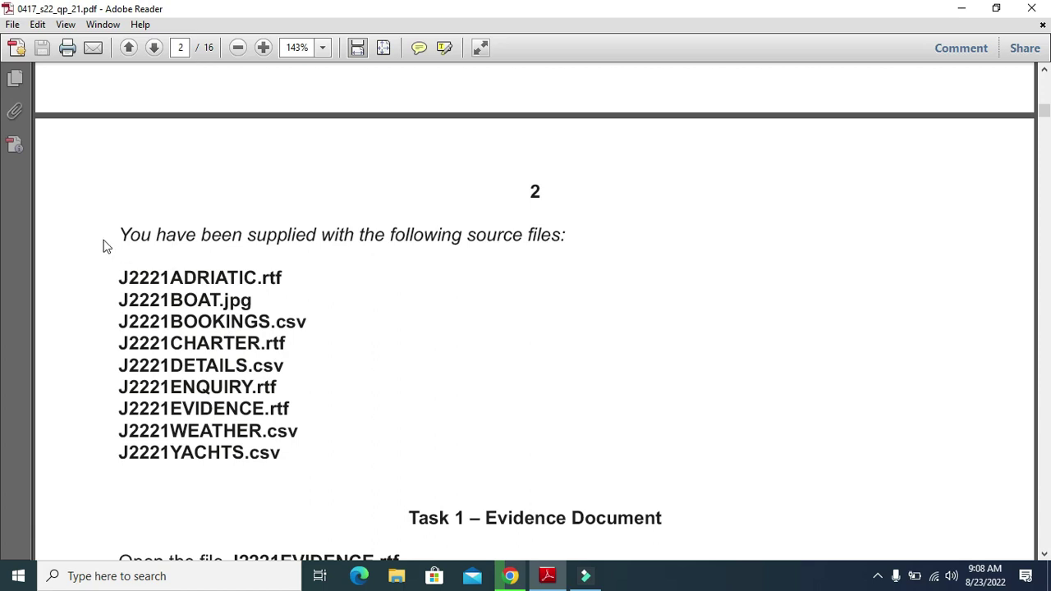
drag(111, 235, 549, 235)
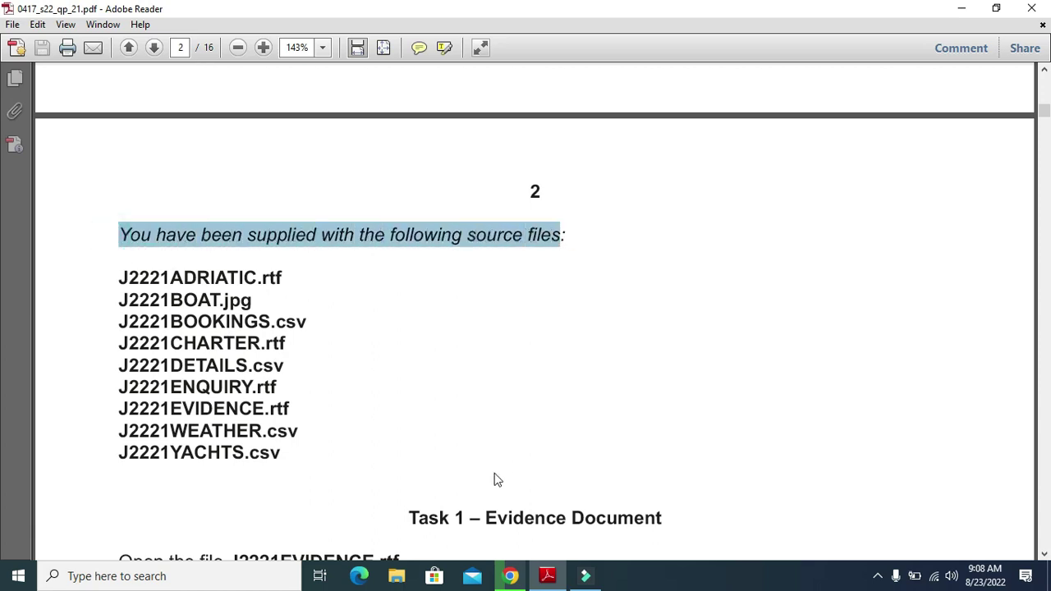
Step: Open the June 21 22 source folder from the desktop and return to the question paper
click(961, 7)
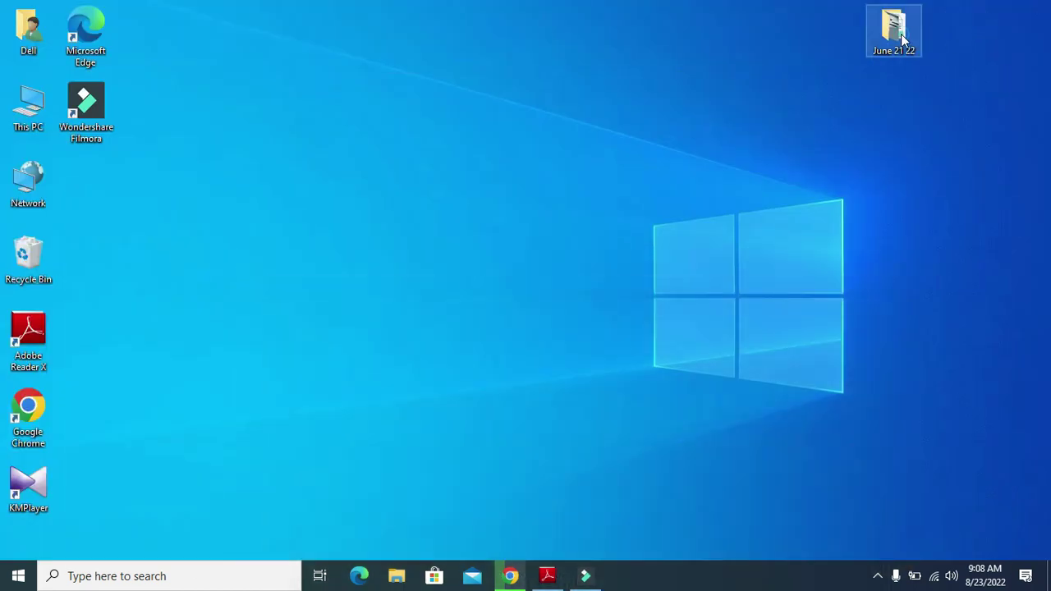
double_click(893, 32)
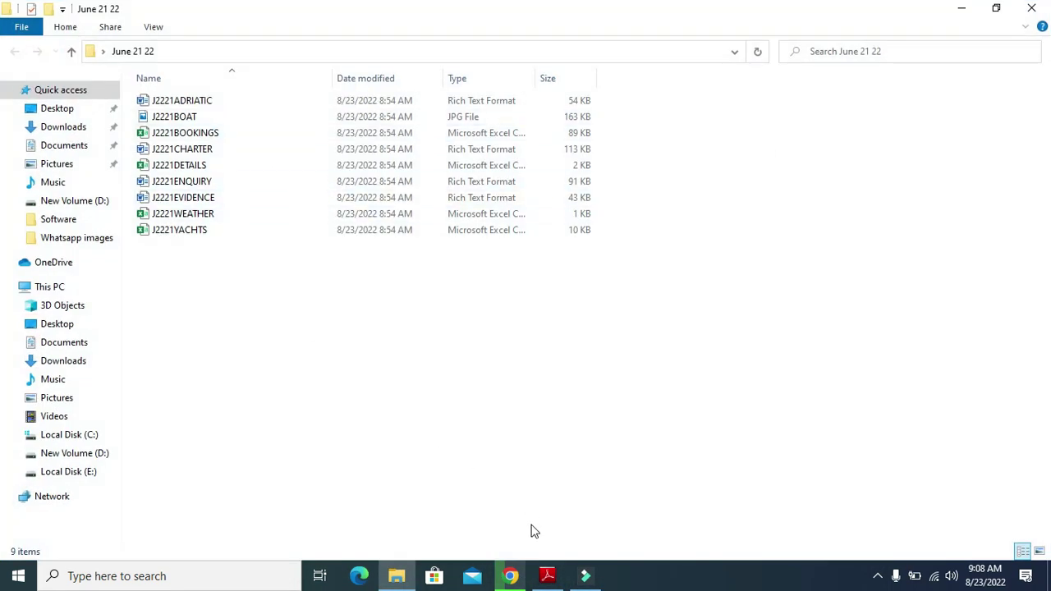
click(583, 575)
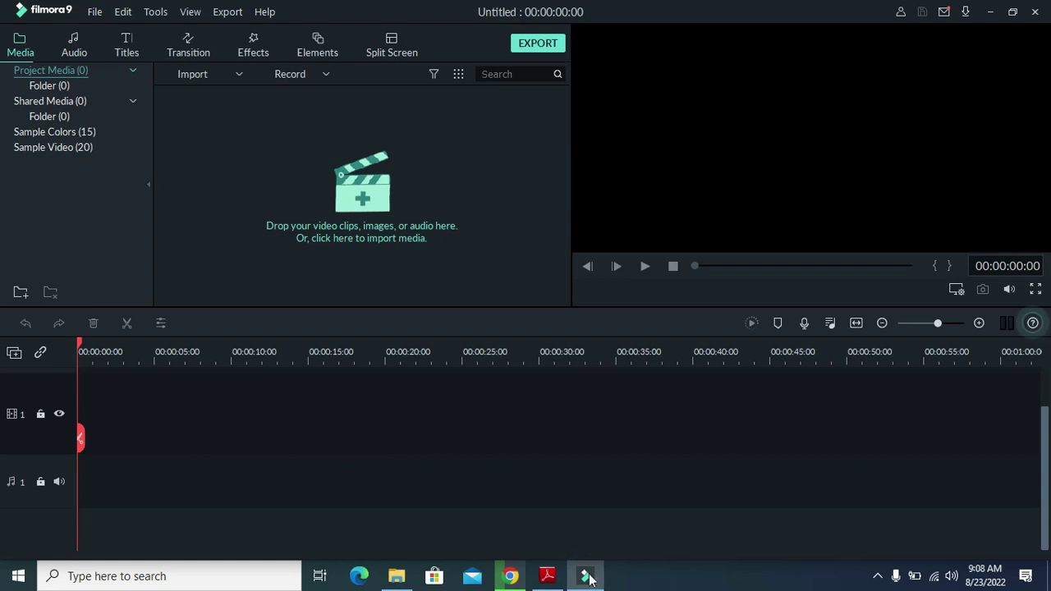
click(591, 577)
click(547, 575)
scroll(495, 386, down, 5)
Step: Read the Task 1 Evidence Document instructions on opening, naming and saving J2221EVIDENCE
scroll(495, 385, down, 3)
drag(409, 149, 647, 150)
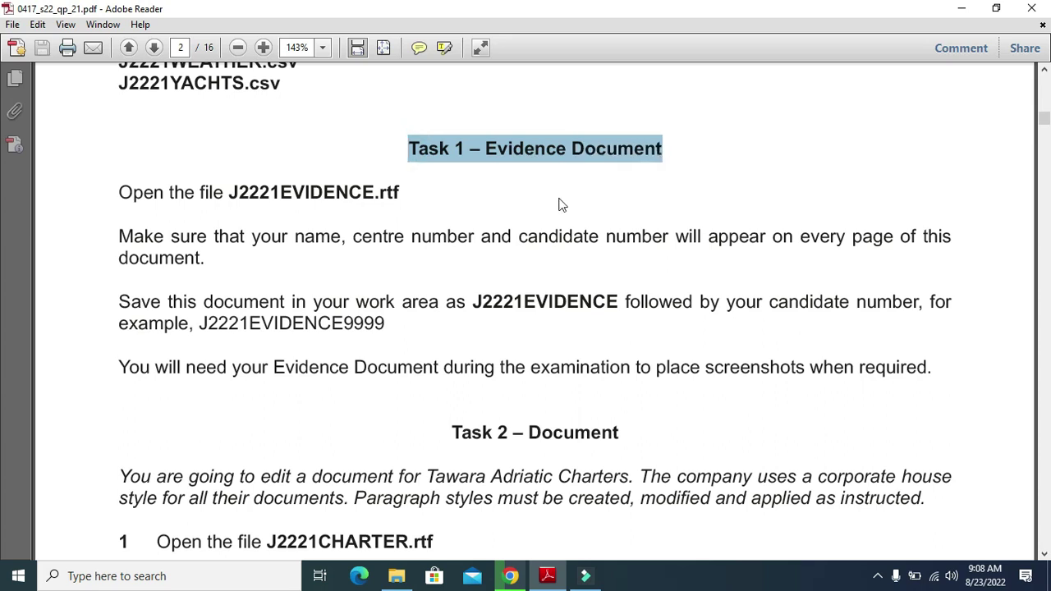
drag(118, 194, 399, 200)
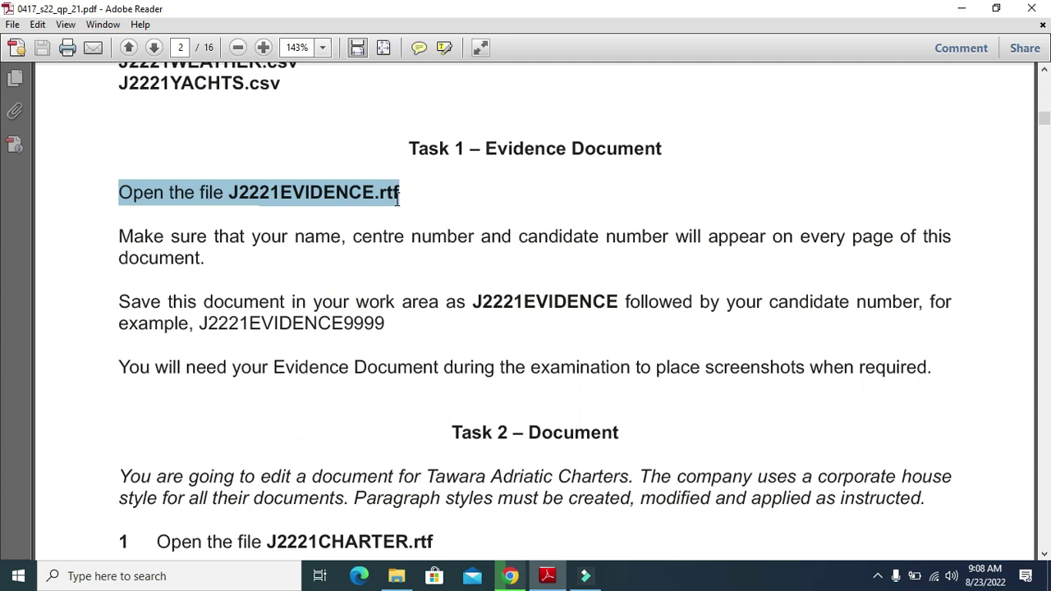
drag(121, 238, 948, 248)
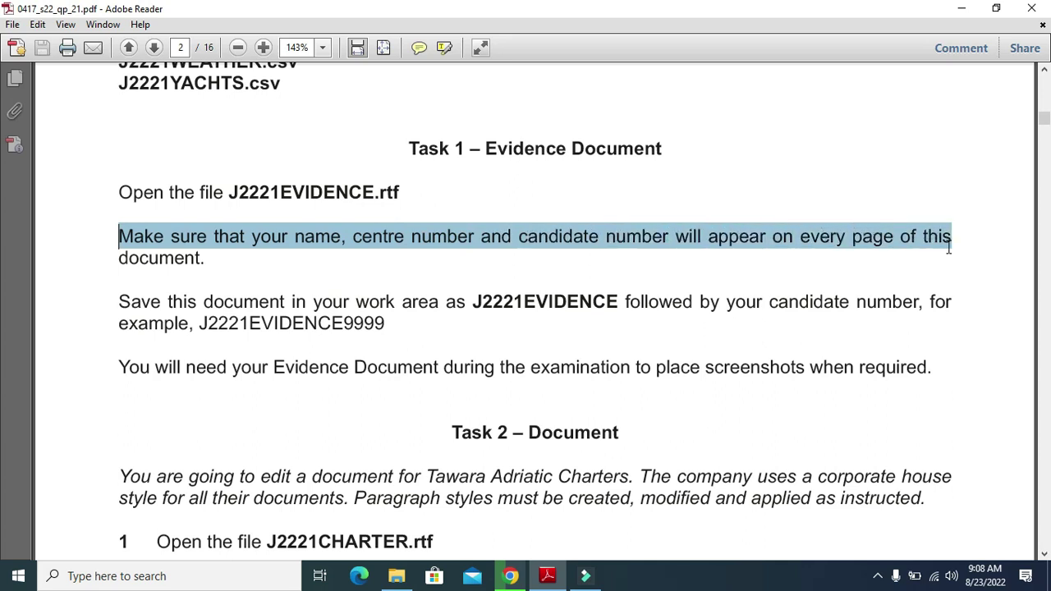
drag(119, 302, 490, 306)
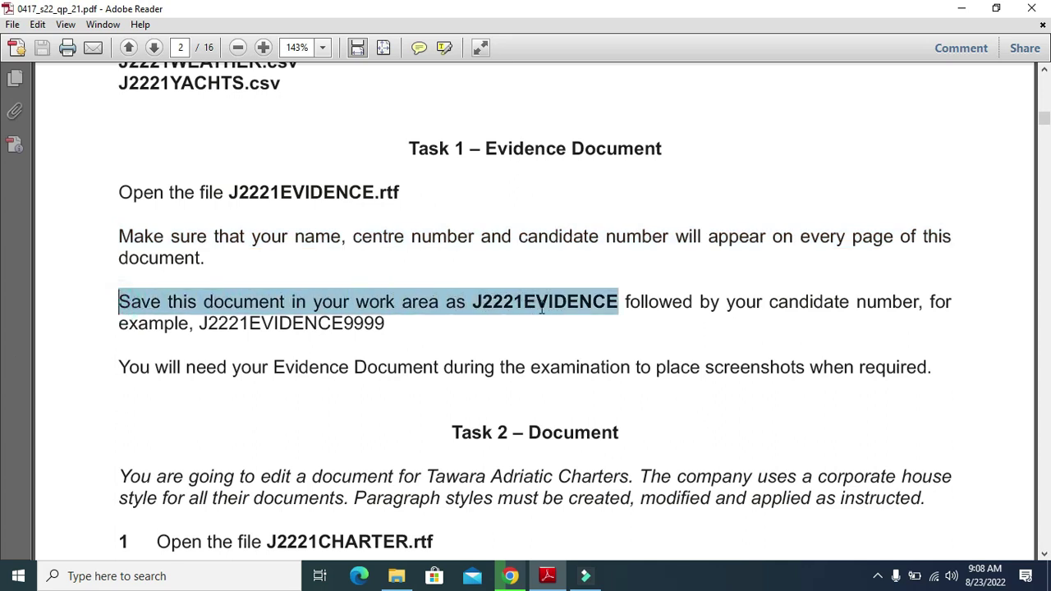
drag(608, 310, 952, 320)
drag(199, 327, 391, 324)
click(392, 342)
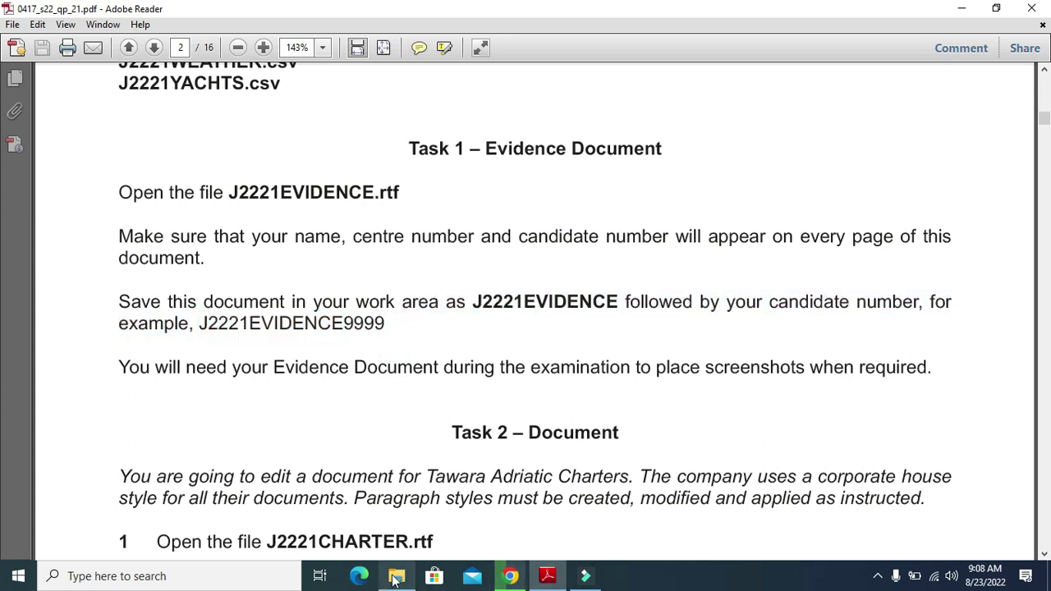
Step: Open J2221EVIDENCE from the June 21 22 folder in Word and enable editing
click(397, 575)
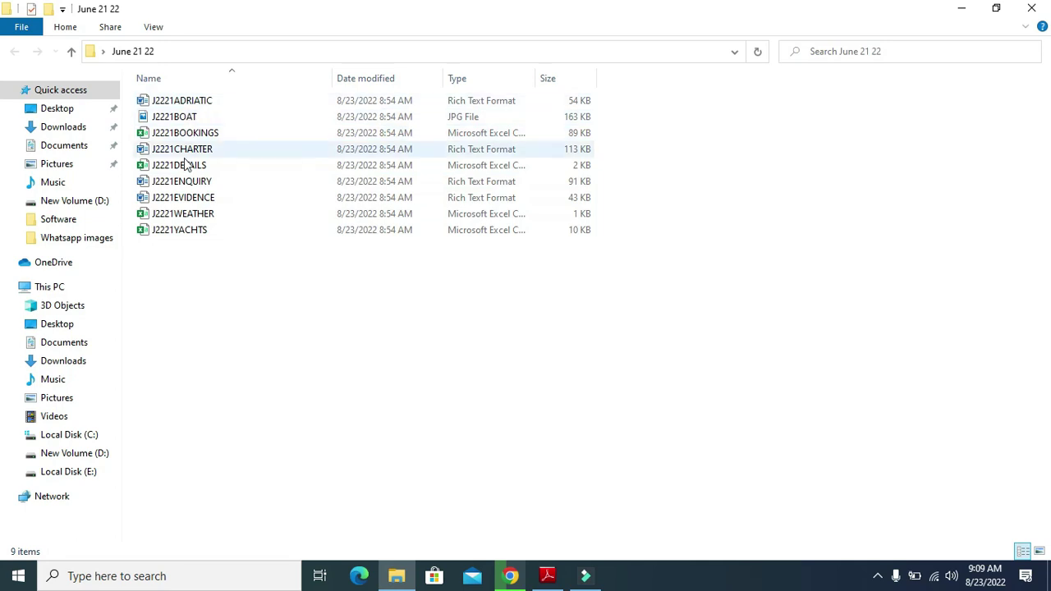
click(184, 202)
double_click(183, 204)
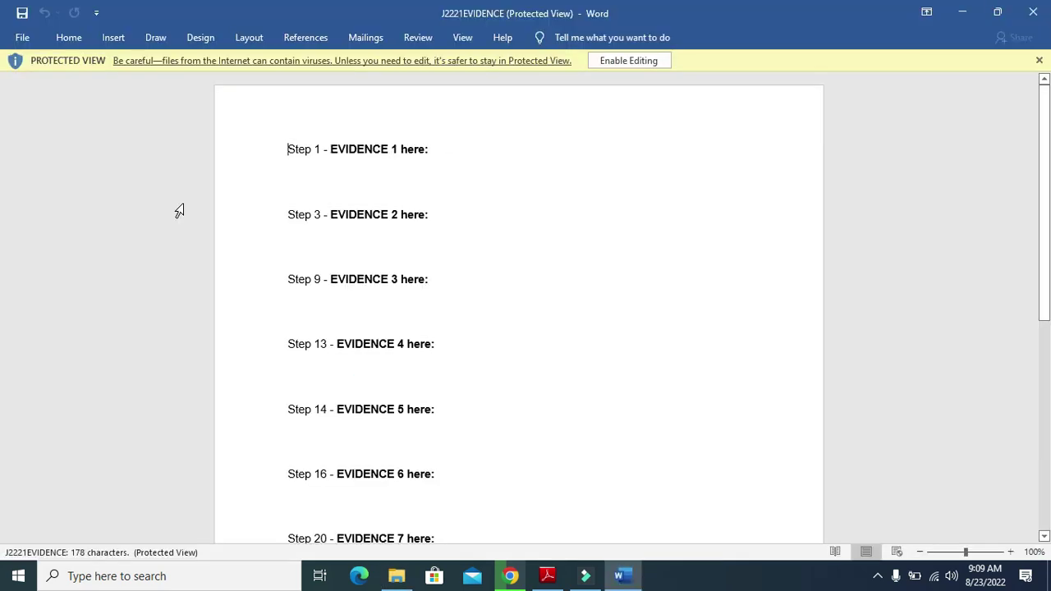
click(662, 60)
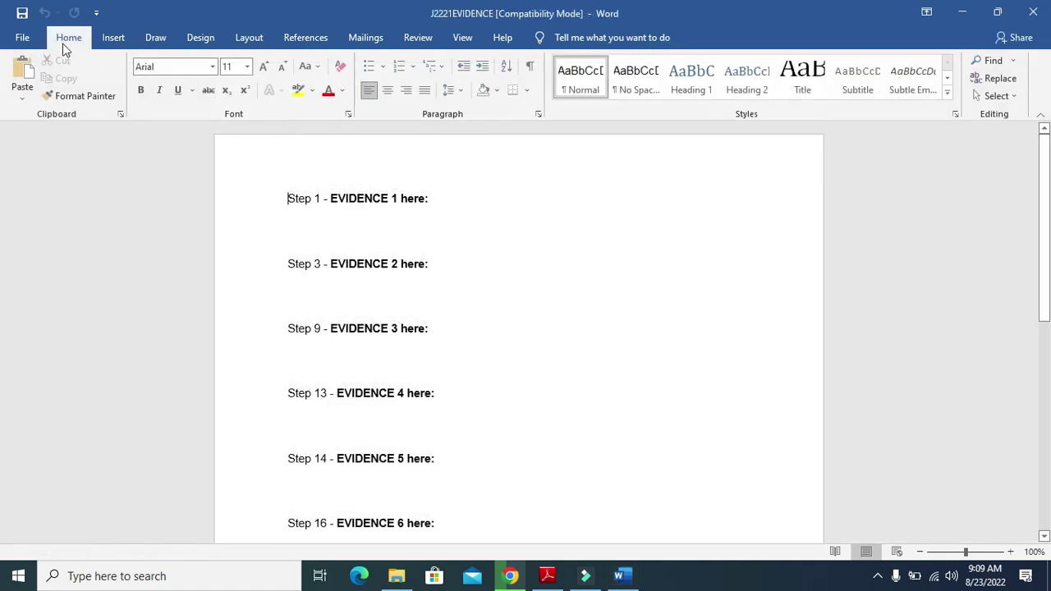
Step: Save as a Word Document in June 21 22, named J2221EVIDENCE plus the candidate number, upgrading format
click(21, 36)
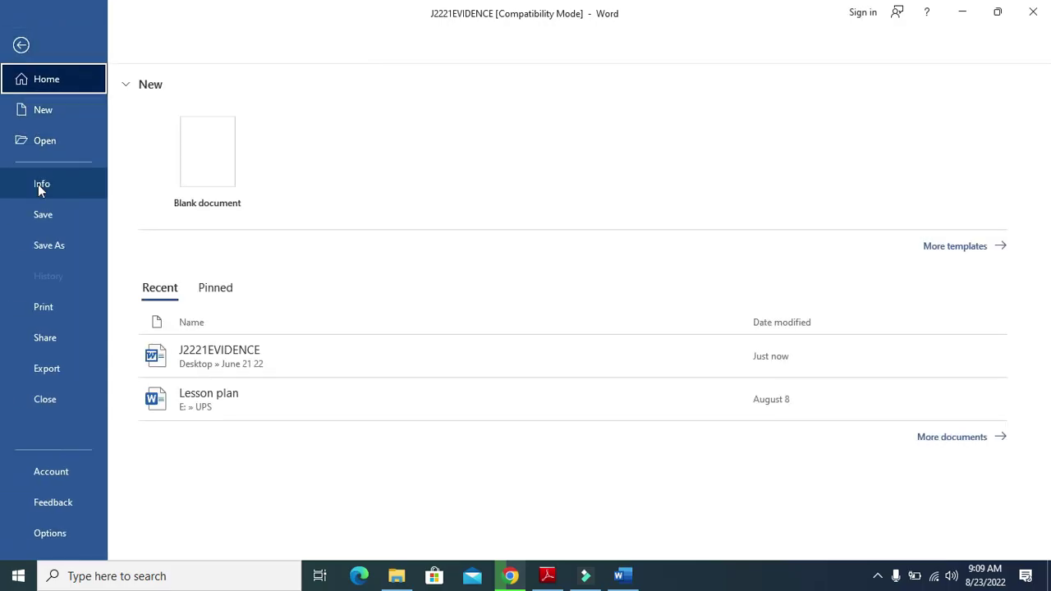
click(46, 246)
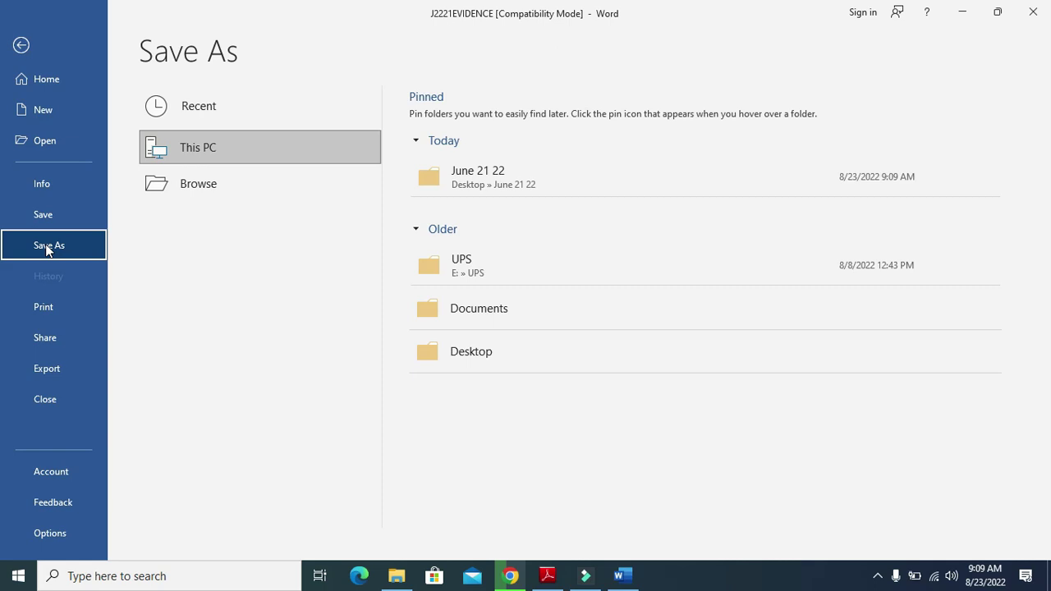
click(430, 177)
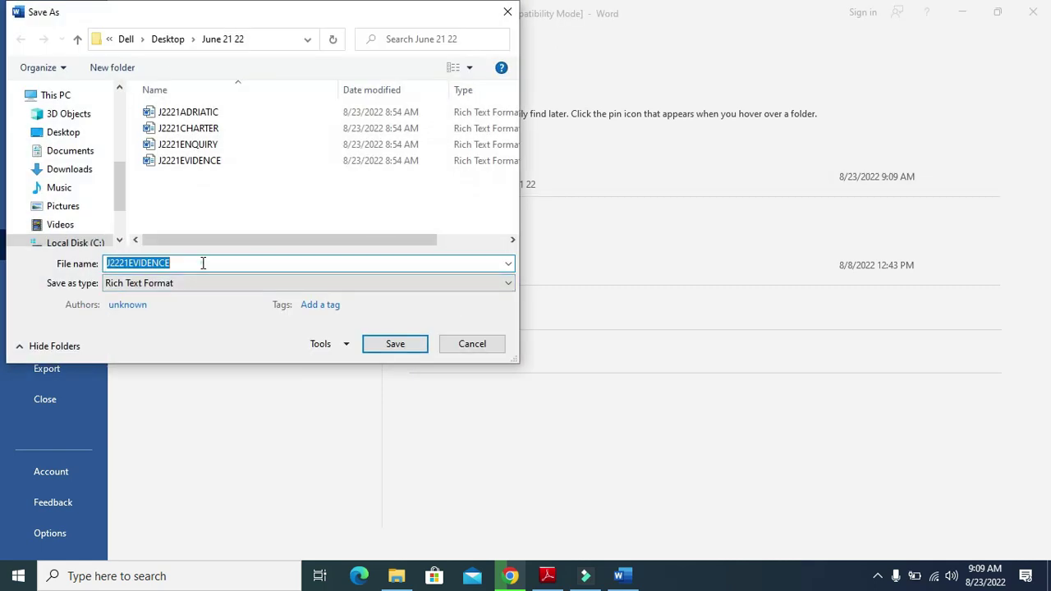
click(203, 263)
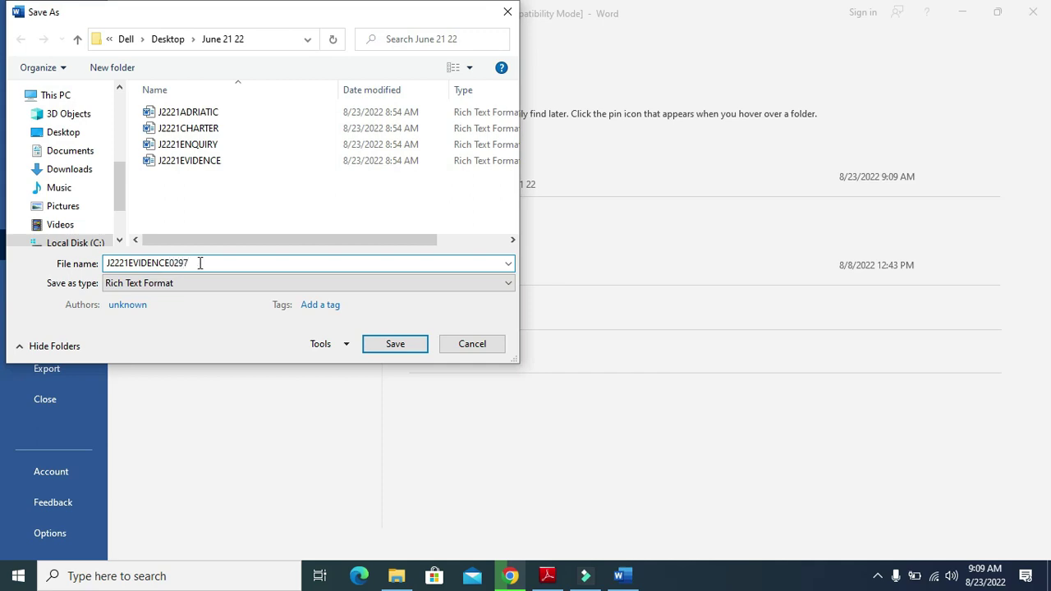
click(162, 282)
click(141, 297)
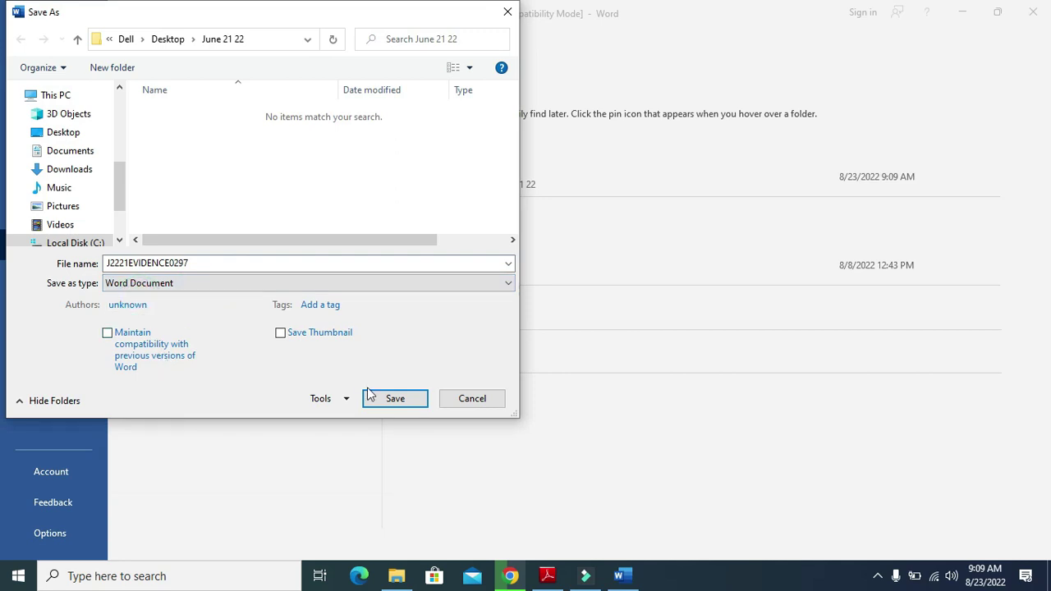
click(548, 576)
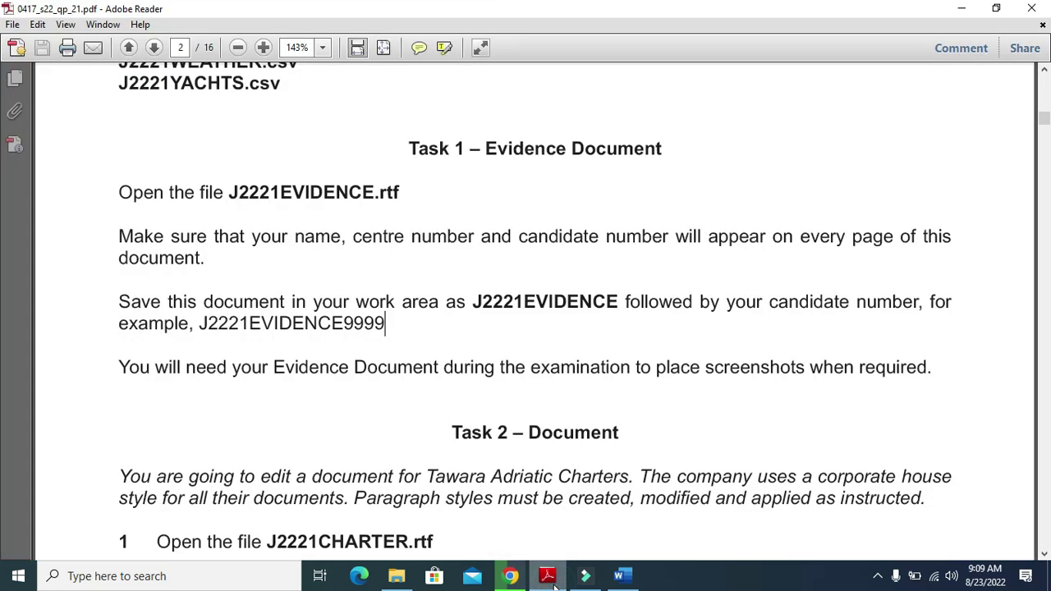
click(551, 580)
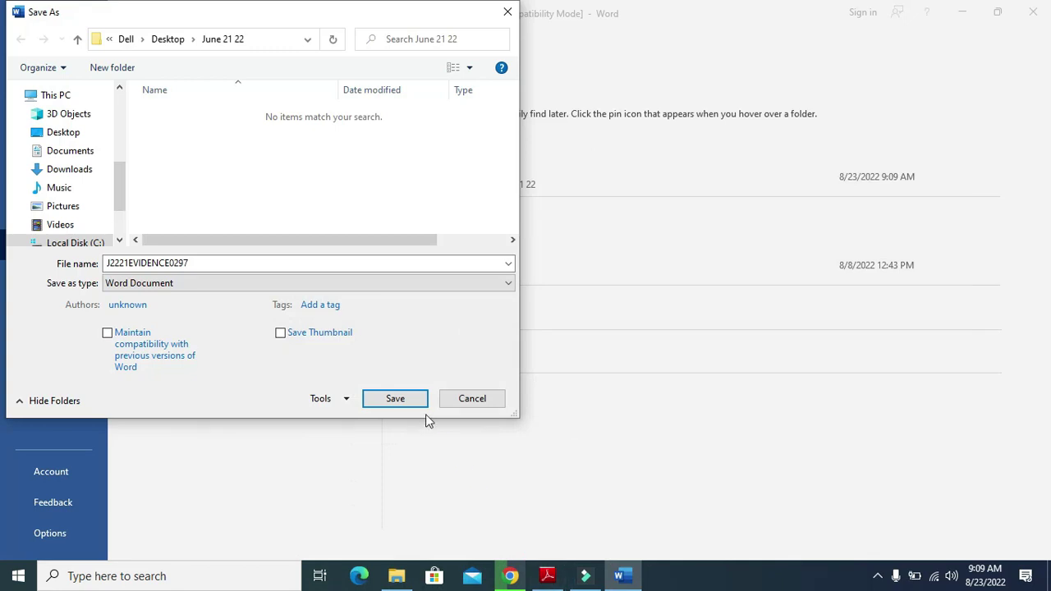
click(420, 402)
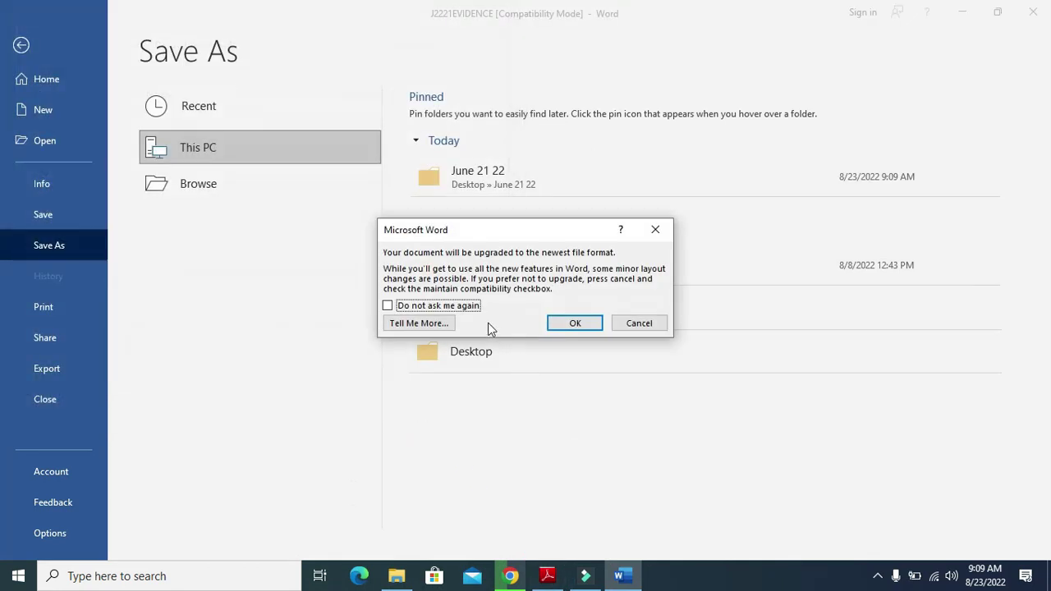
click(577, 323)
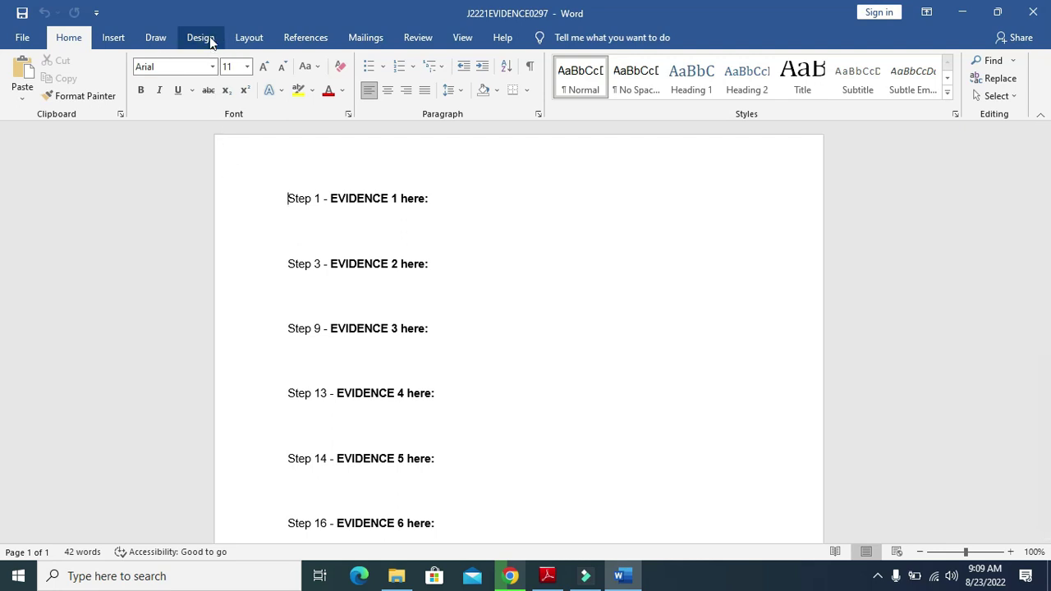
Step: Insert a blank three-column header with the candidate's name, centre number and candidate number, then save
click(114, 41)
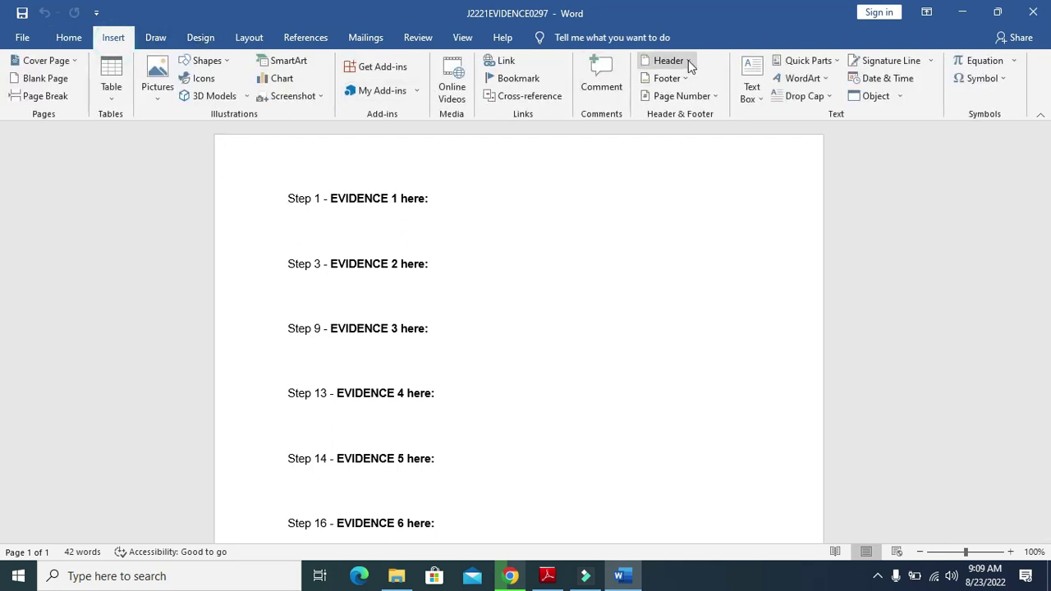
click(691, 64)
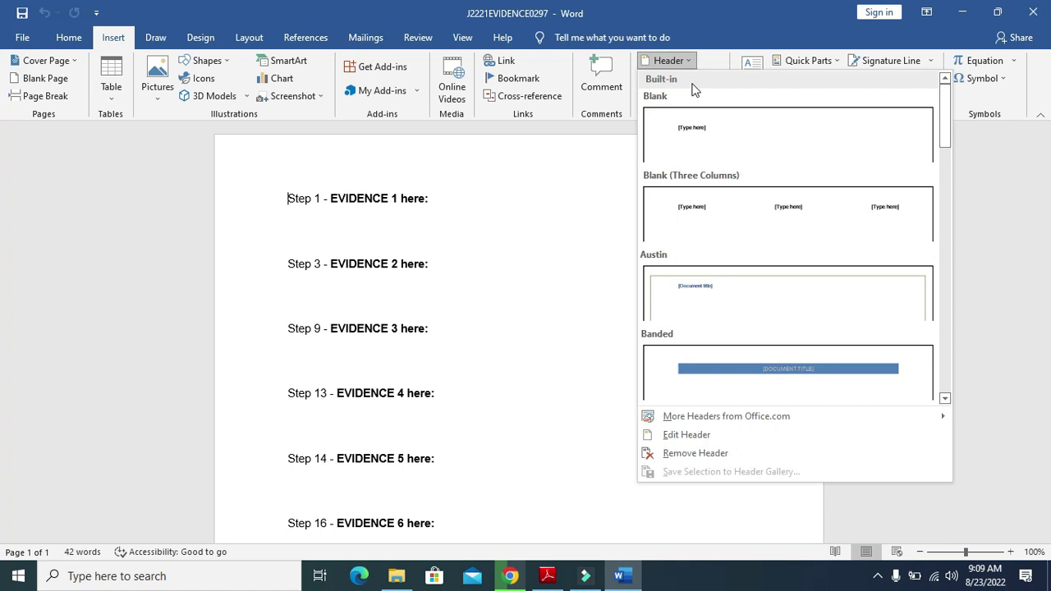
click(699, 206)
click(331, 175)
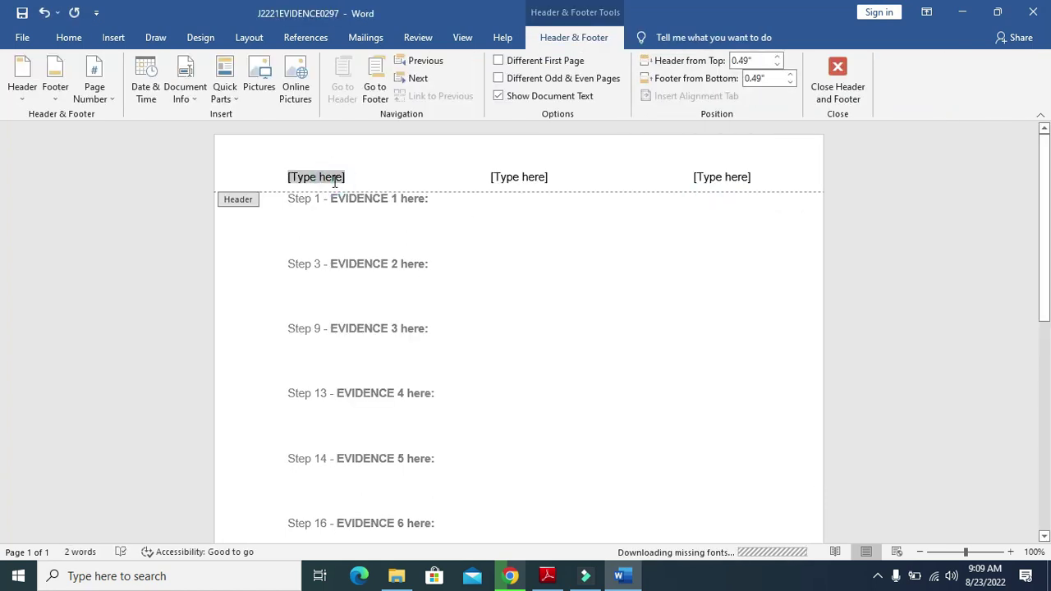
text(Fahim)
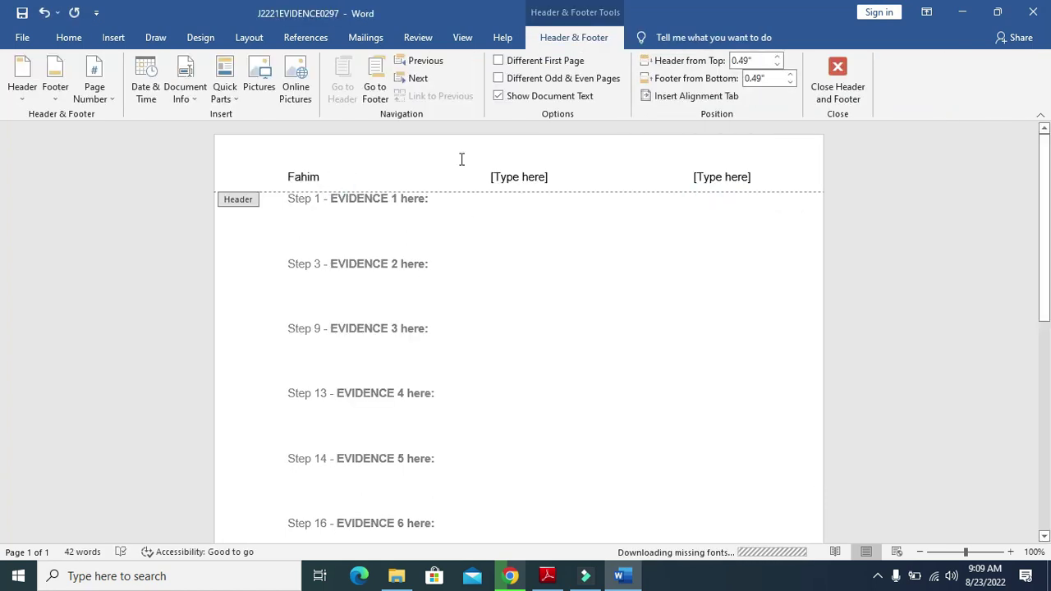
click(527, 176)
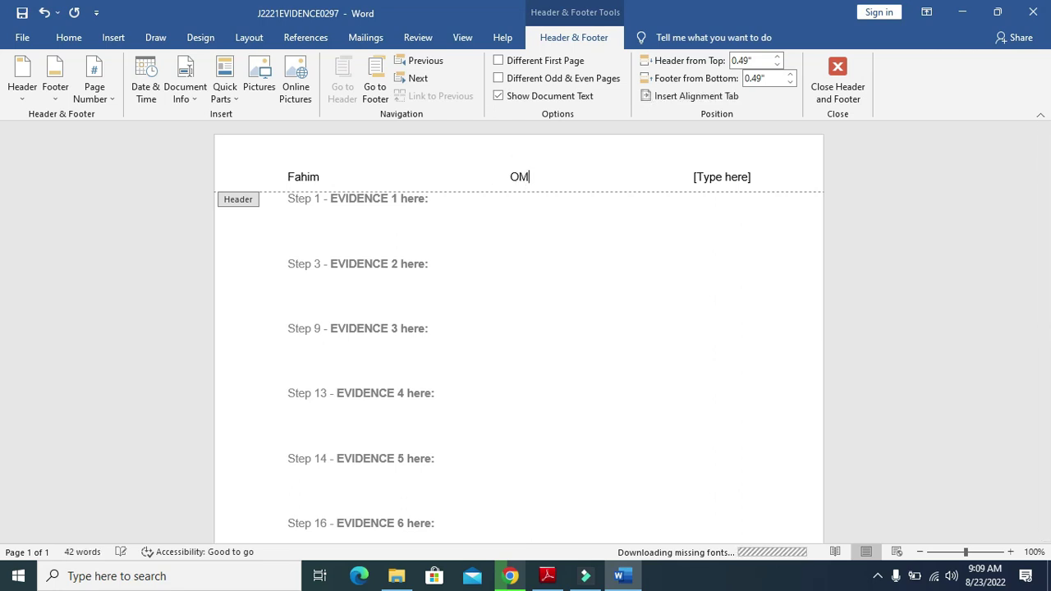
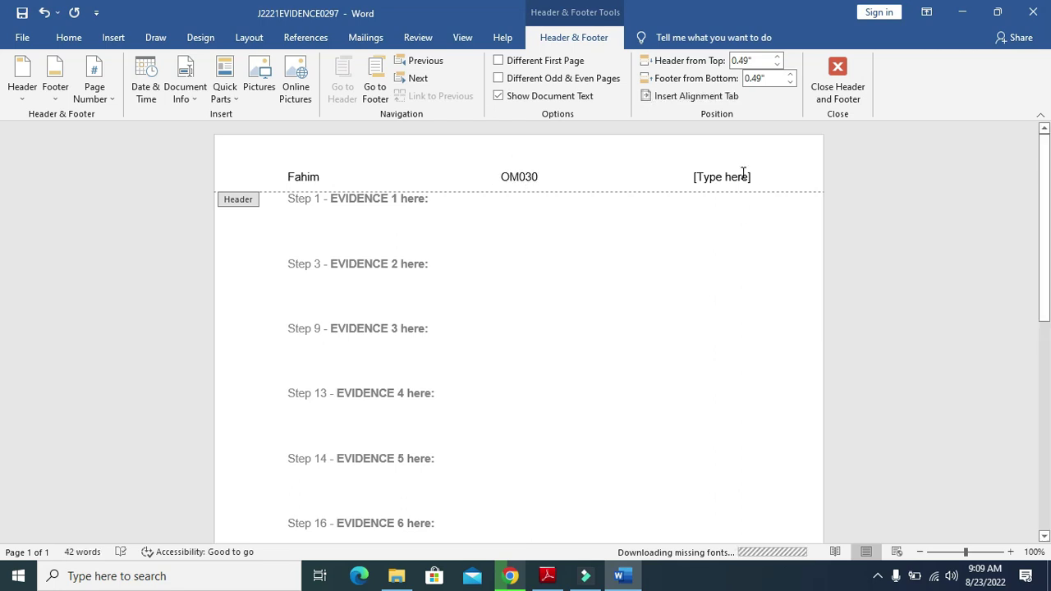
click(737, 174)
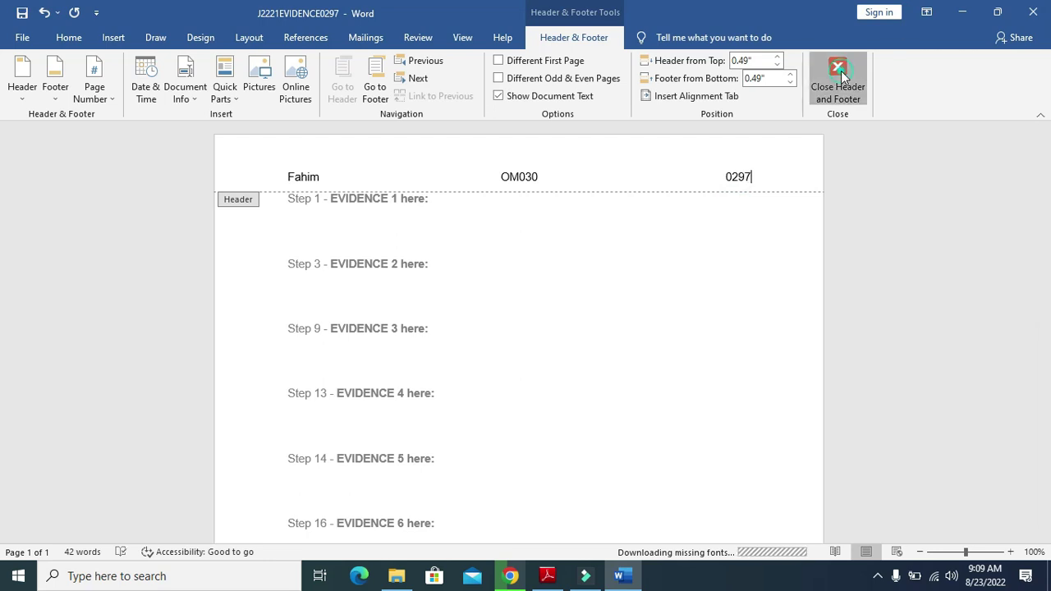
click(842, 75)
click(22, 15)
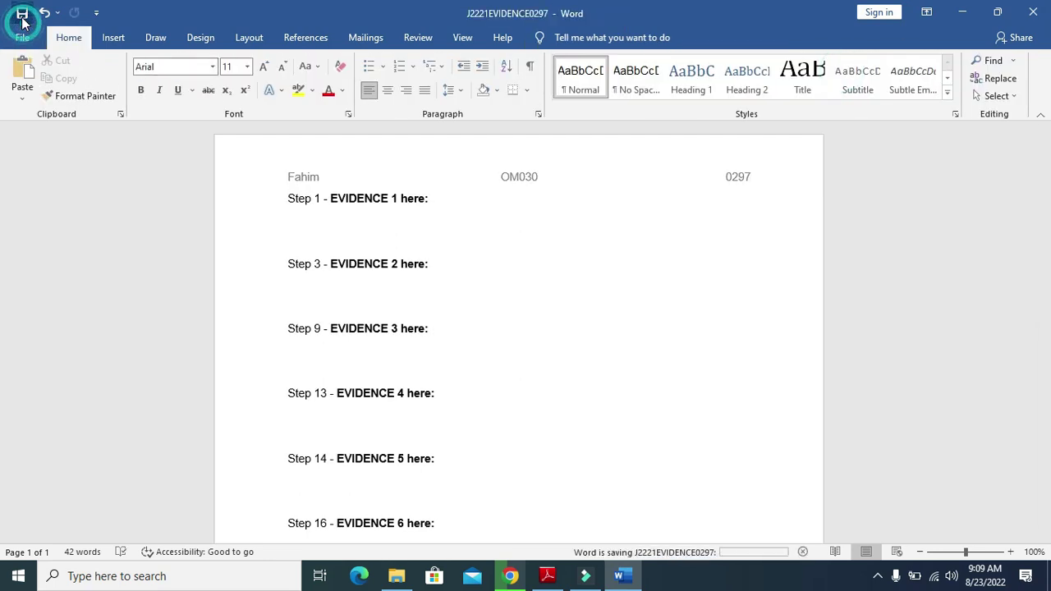
Step: Bring the question paper forward and read the two-line Task 2 introduction
click(962, 12)
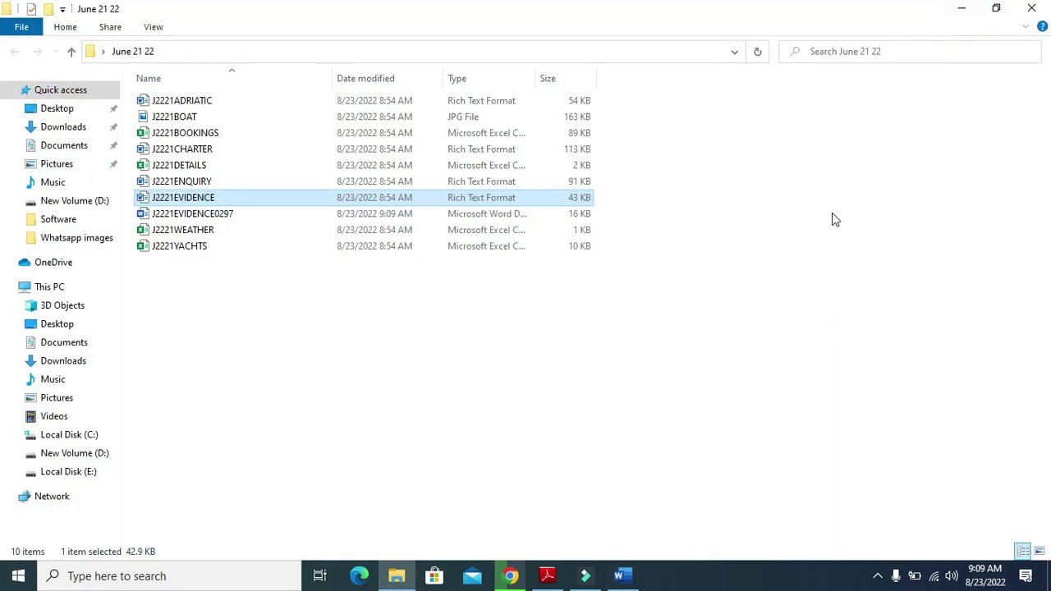
click(547, 576)
scroll(433, 352, down, 5)
scroll(435, 355, down, 4)
scroll(436, 355, up, 1)
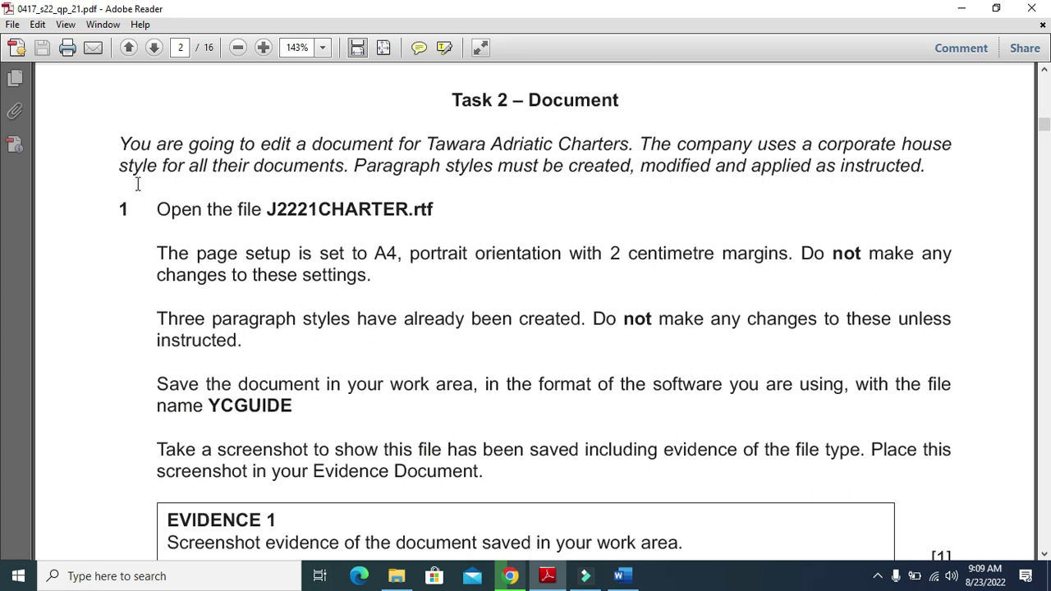
drag(120, 151, 315, 150)
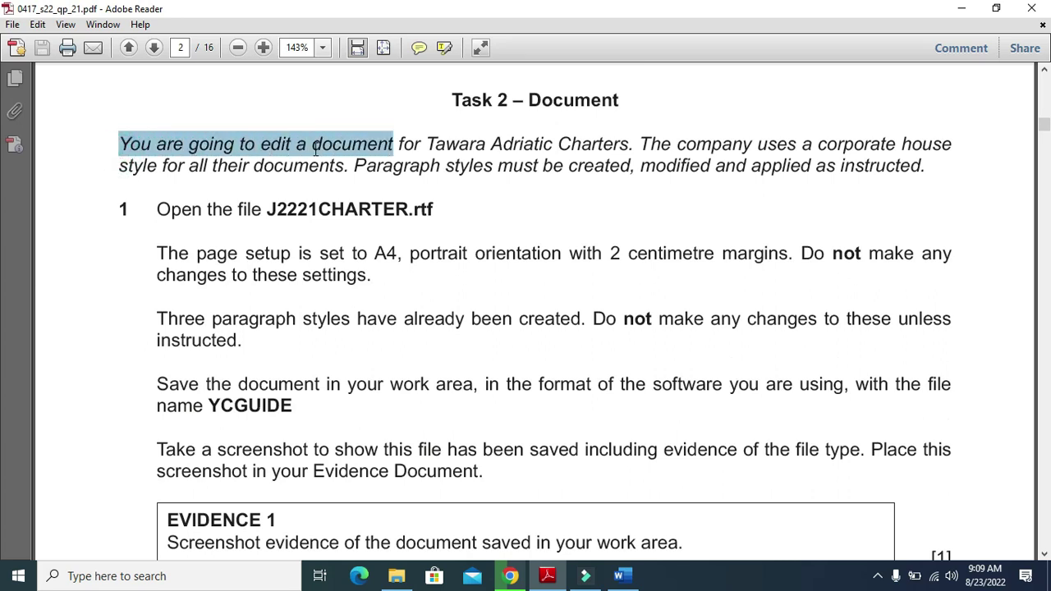
drag(390, 150, 683, 146)
drag(752, 145, 952, 145)
drag(120, 166, 883, 170)
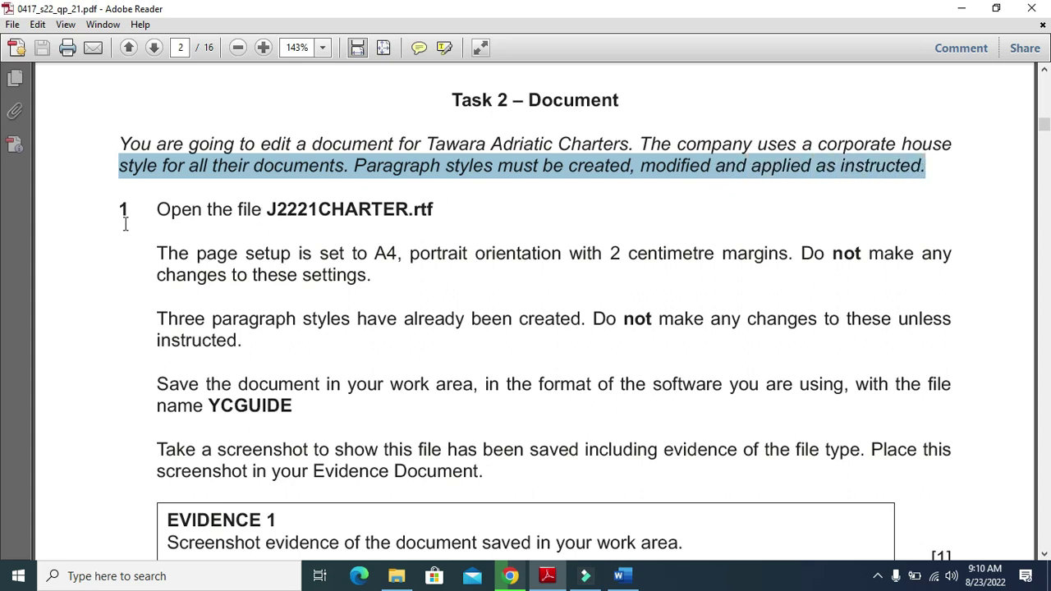
Step: Highlight the instruction to open J2221CHARTER.rtf and go to the June 21 22 folder
drag(155, 211, 270, 212)
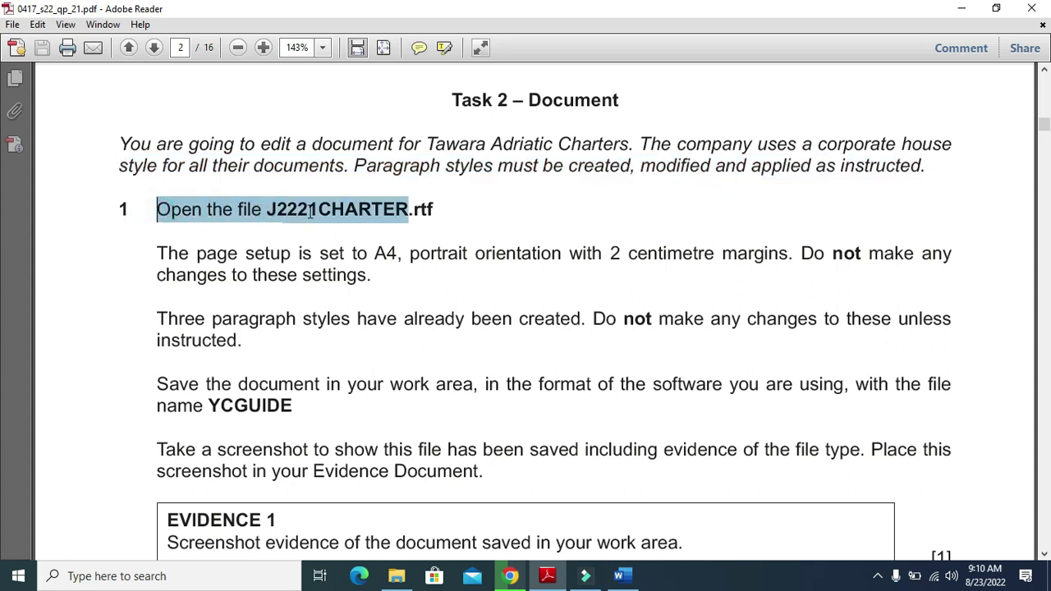
drag(373, 215, 446, 217)
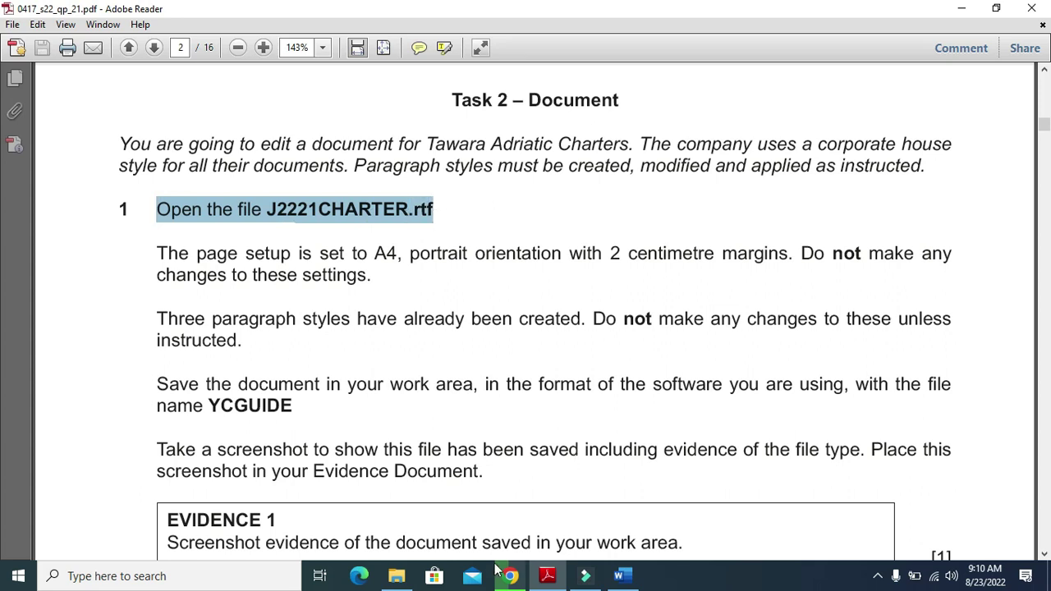
click(396, 576)
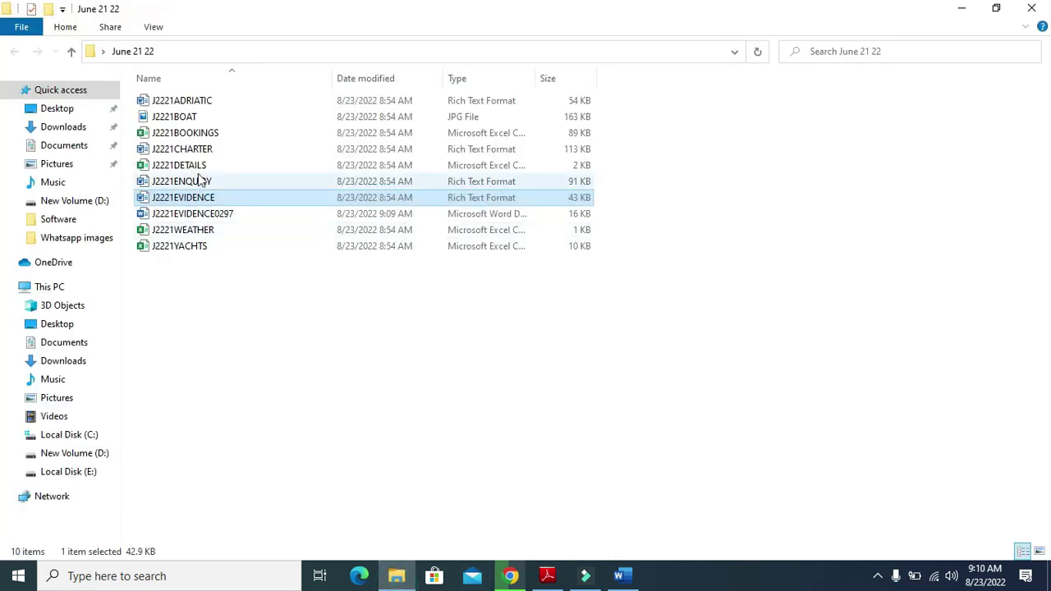
Step: Open J2221CHARTER with editing enabled and set Word Options measurement units to Centimeters
double_click(197, 149)
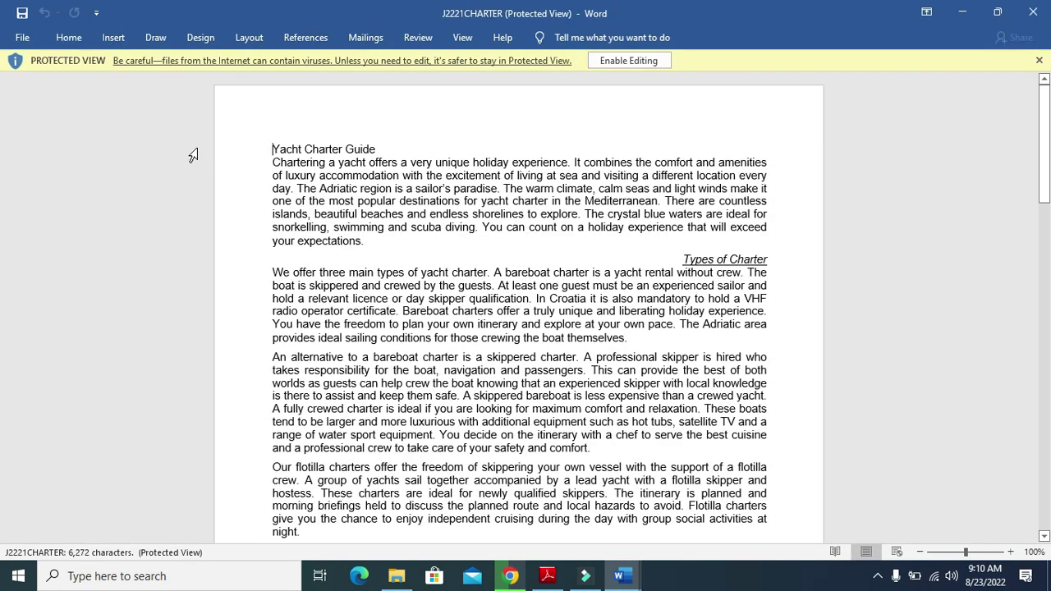
click(640, 62)
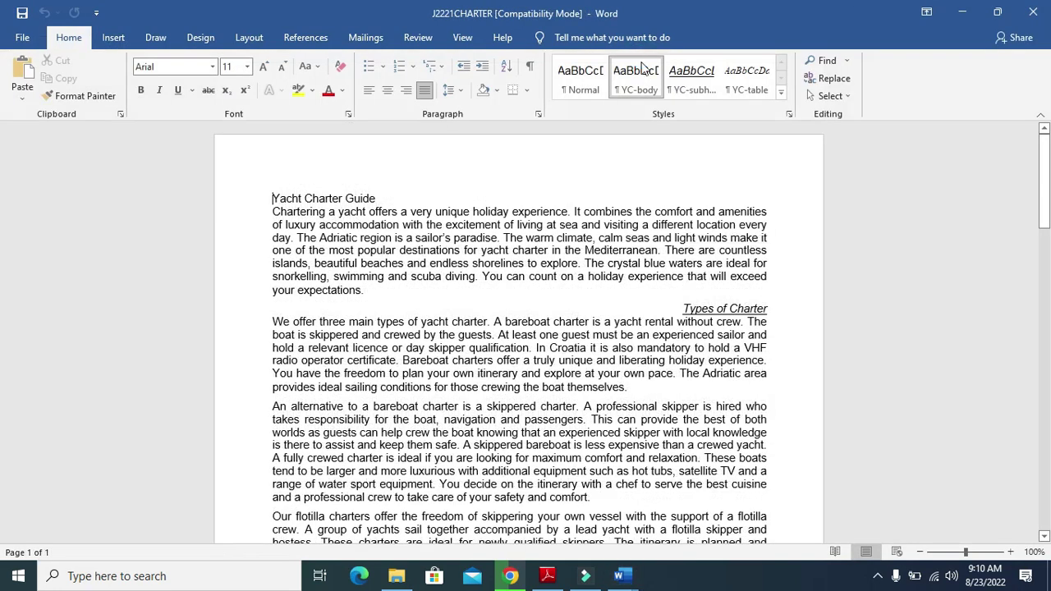
click(23, 39)
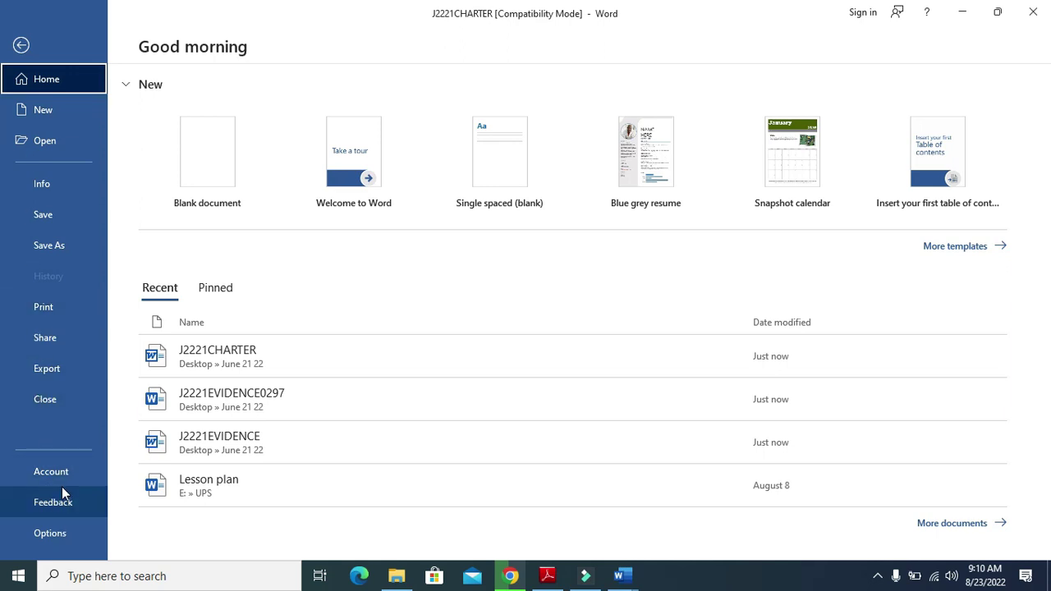
click(51, 533)
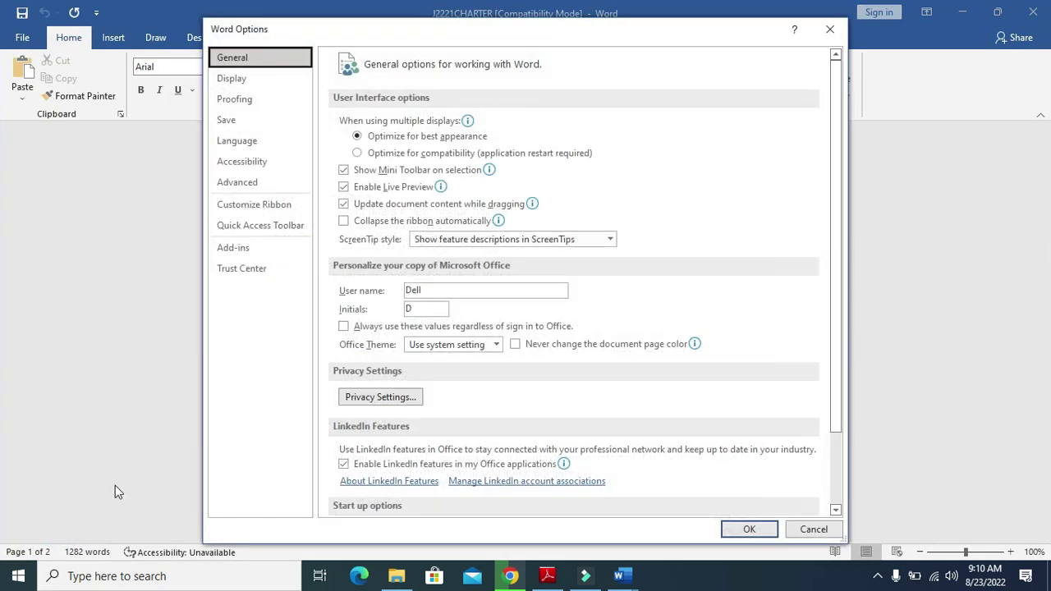
click(267, 190)
scroll(553, 248, down, 10)
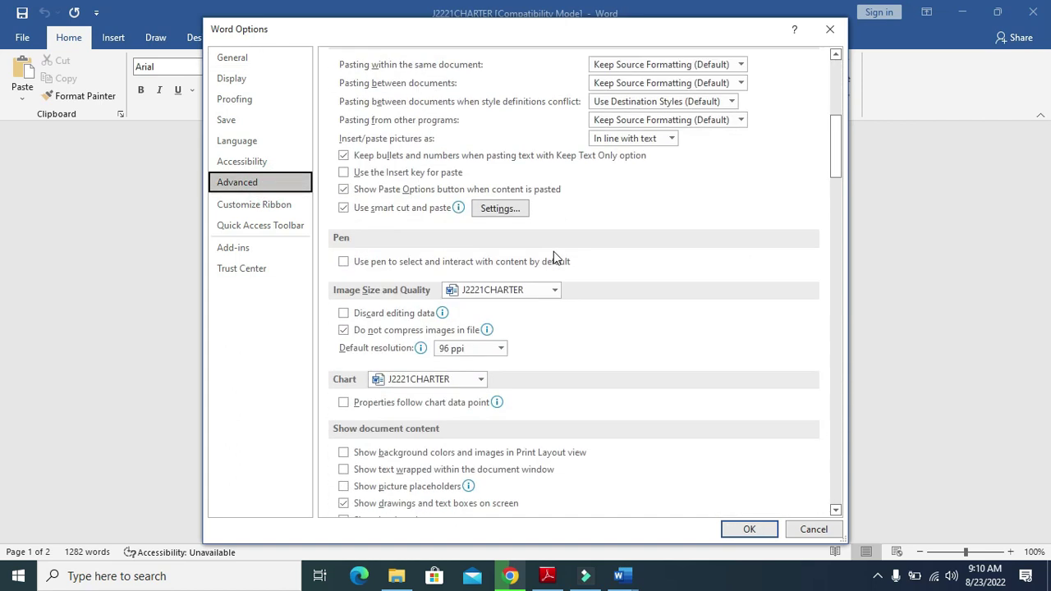
scroll(553, 255, down, 6)
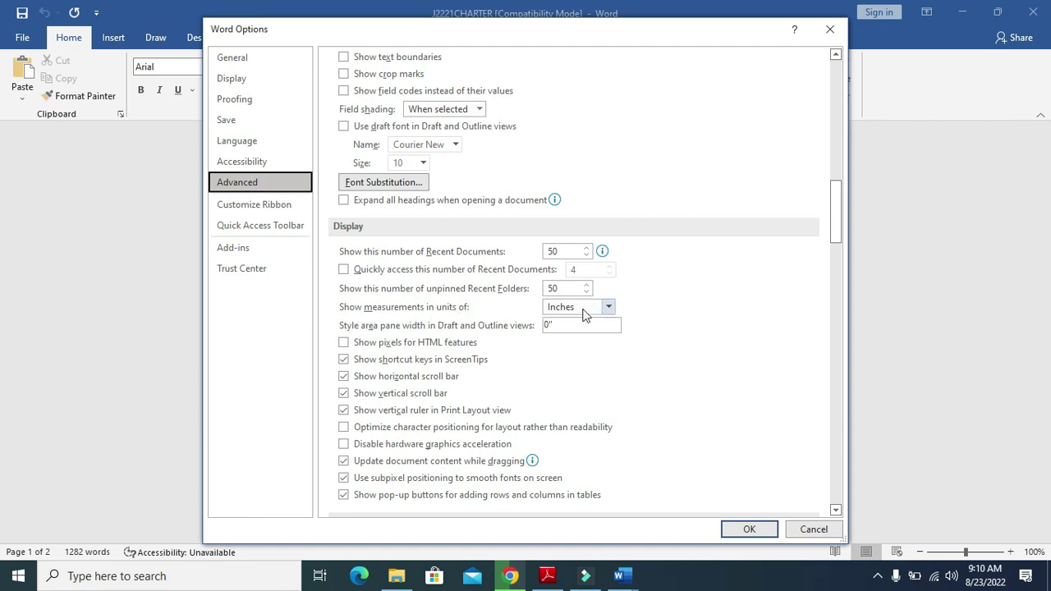
click(609, 307)
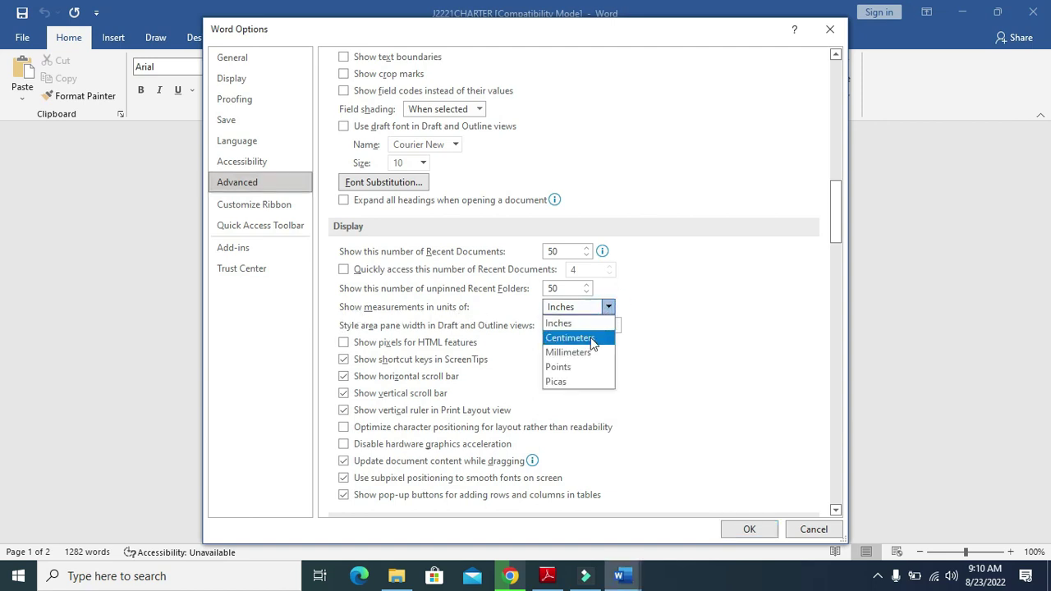
click(591, 338)
click(736, 528)
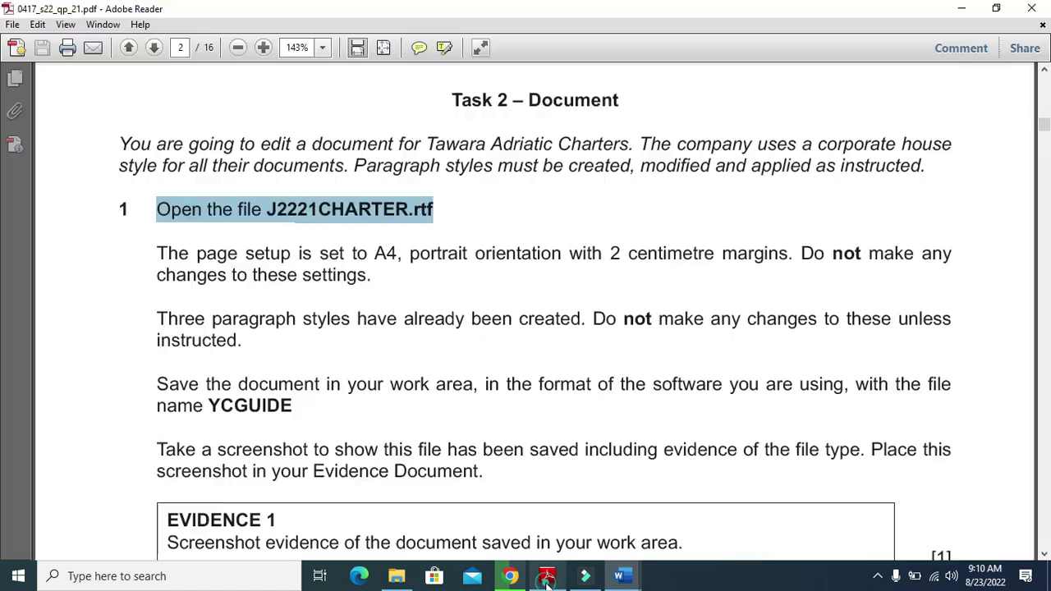
click(547, 575)
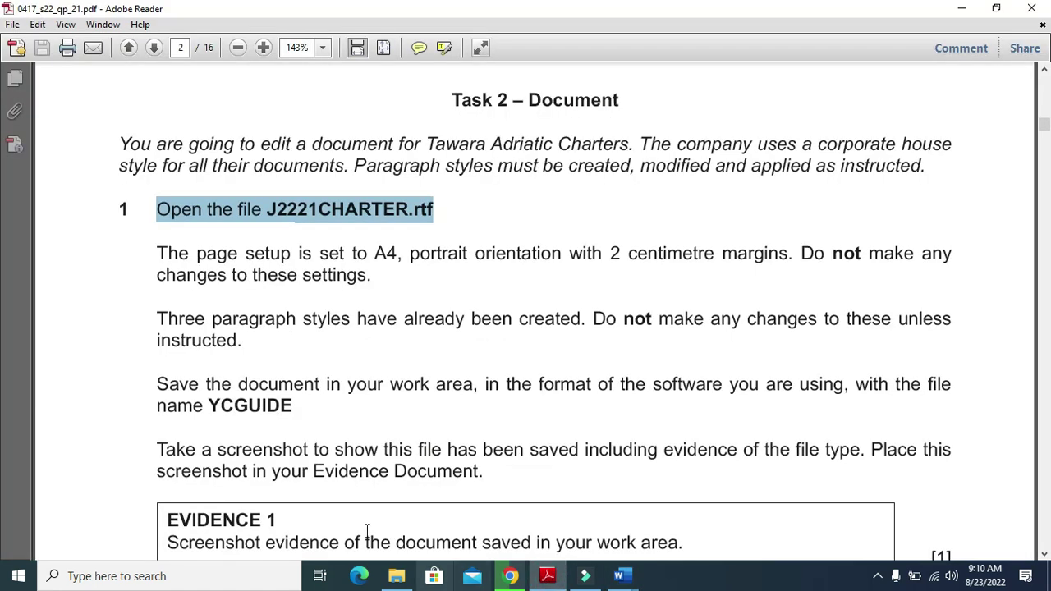
drag(154, 253, 925, 261)
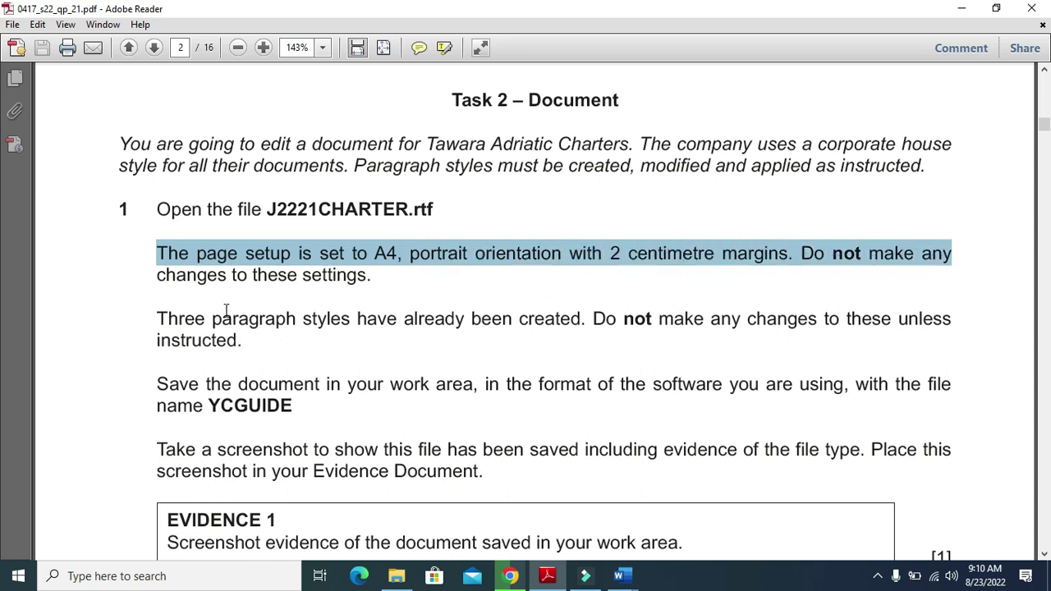
mouse_move(620, 575)
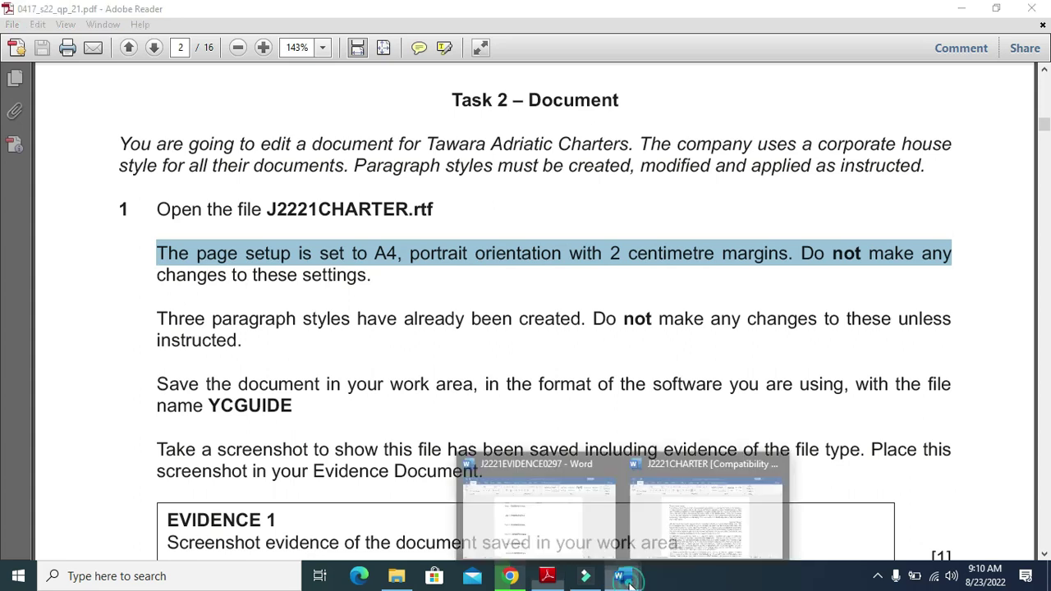
click(671, 518)
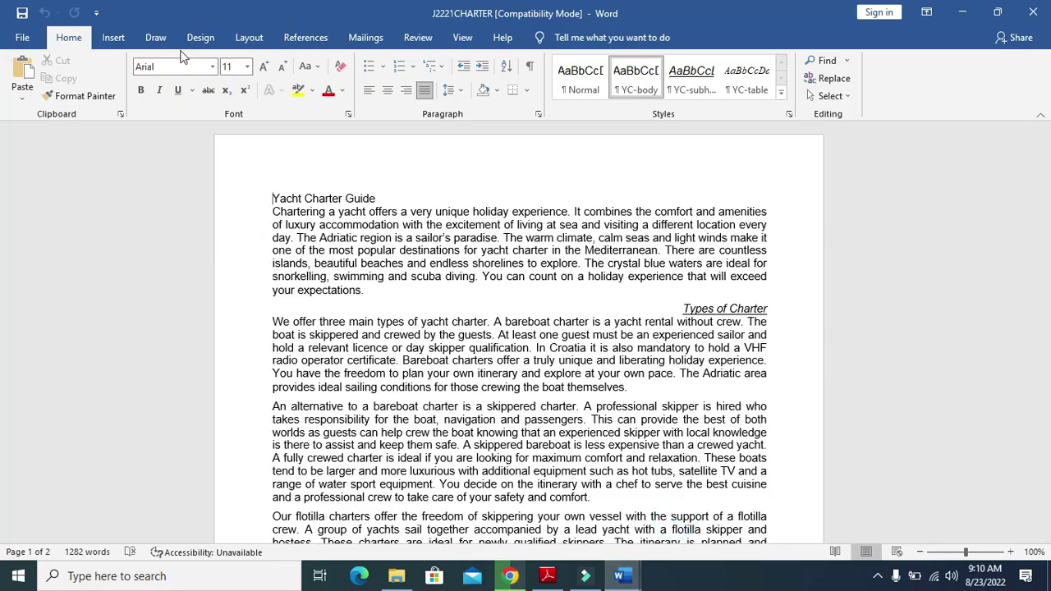
Step: Check J2221CHARTER's Page Setup shows portrait with 2 cm margins, then return to the task PDF
click(251, 43)
click(254, 114)
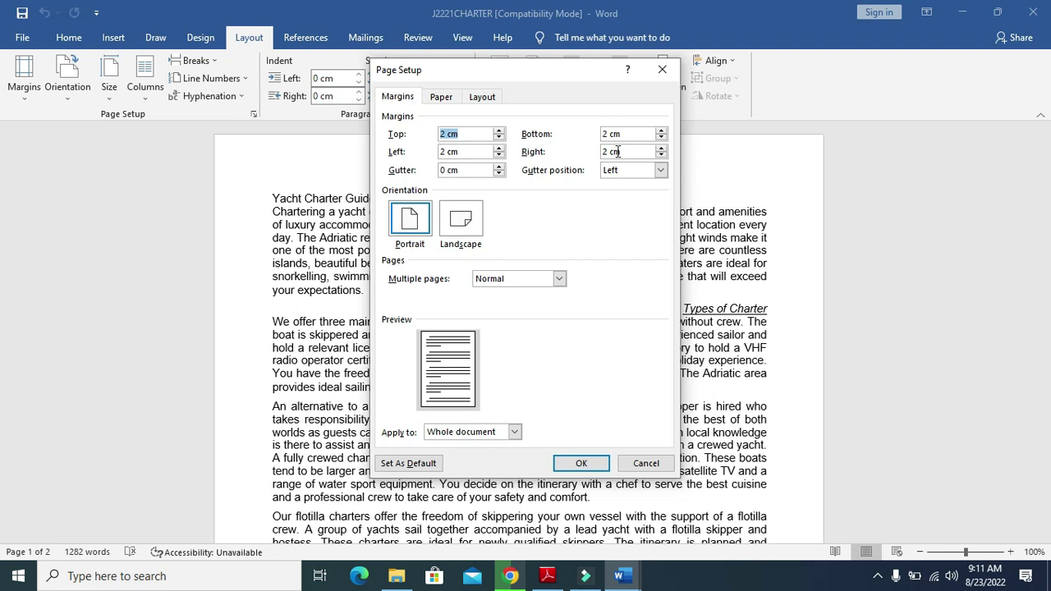
click(581, 464)
click(548, 576)
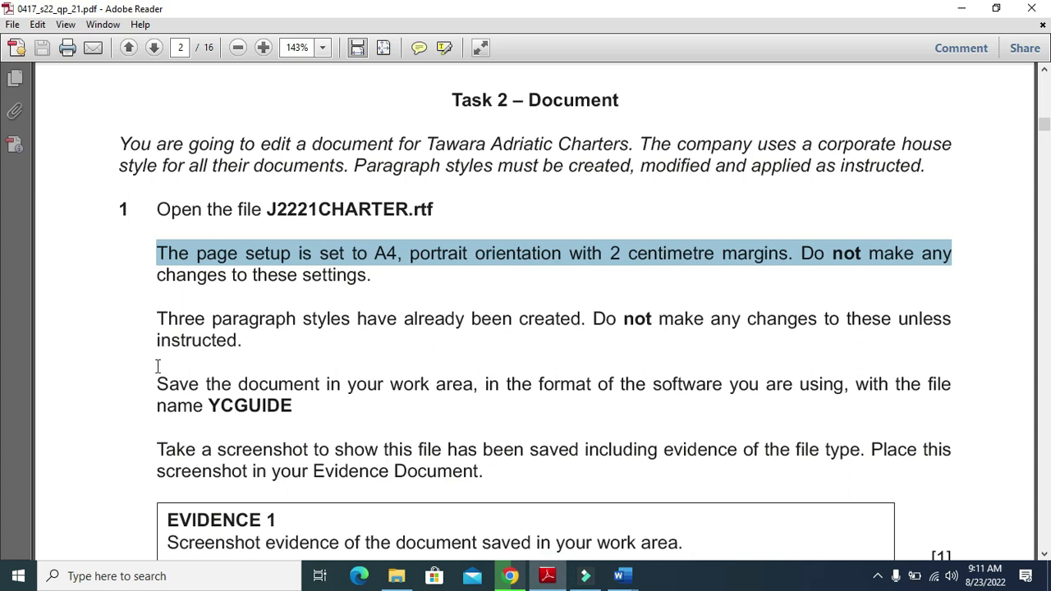
drag(157, 321, 951, 324)
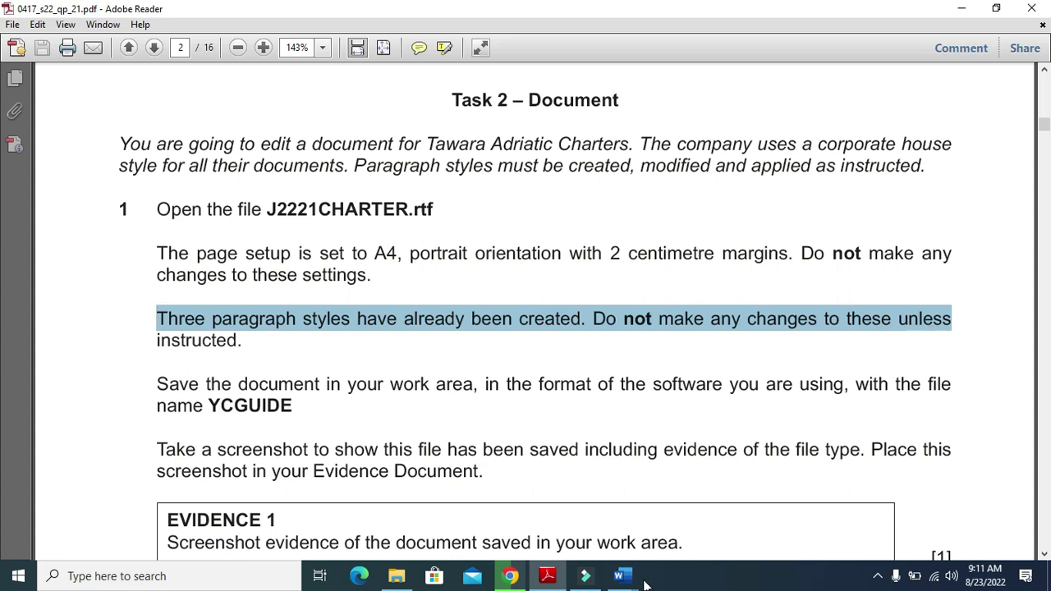
mouse_move(623, 573)
click(669, 511)
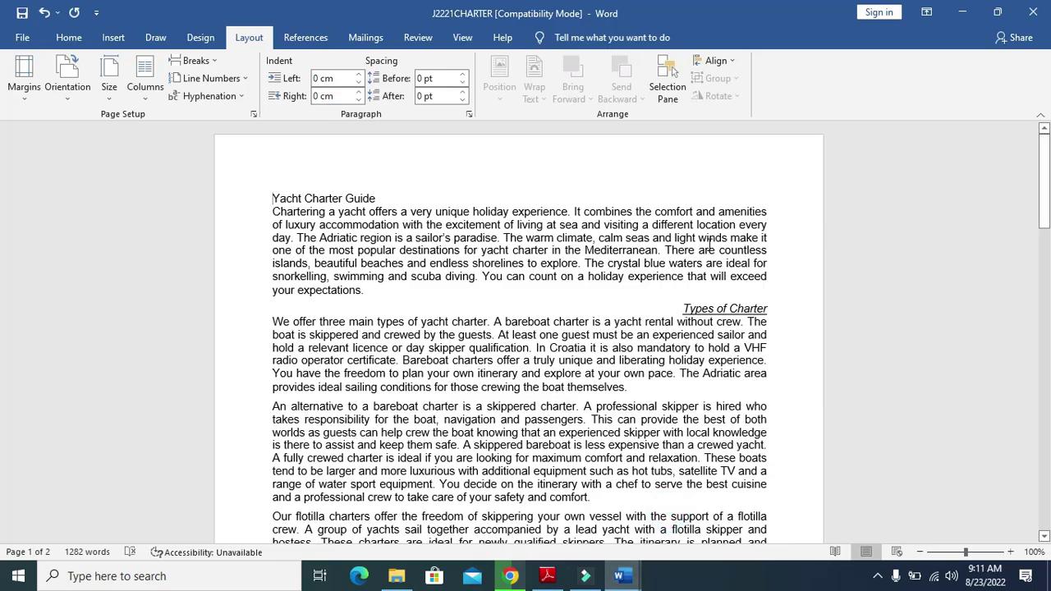
click(69, 37)
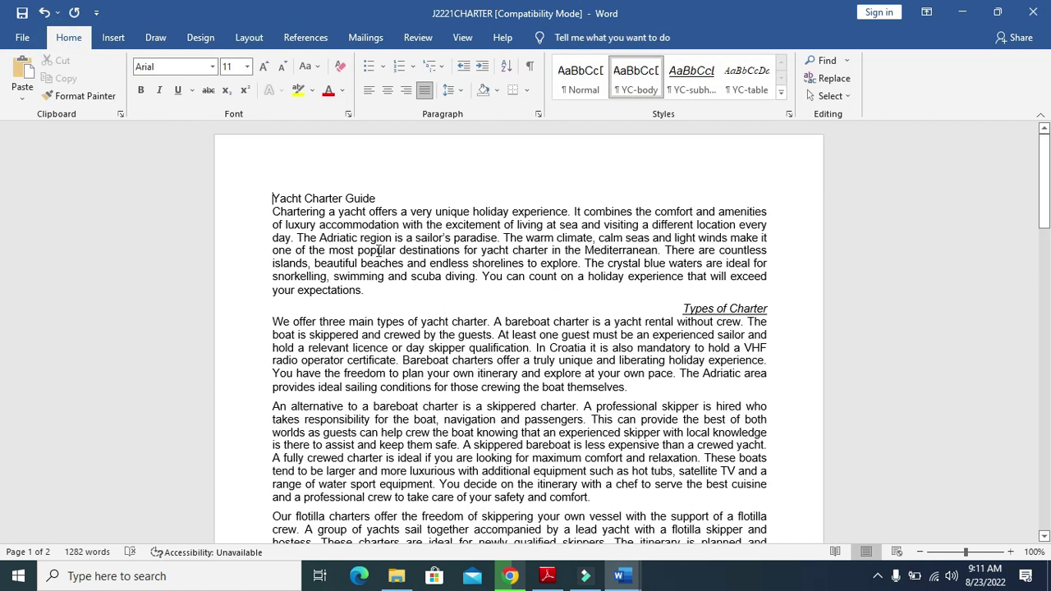
click(680, 96)
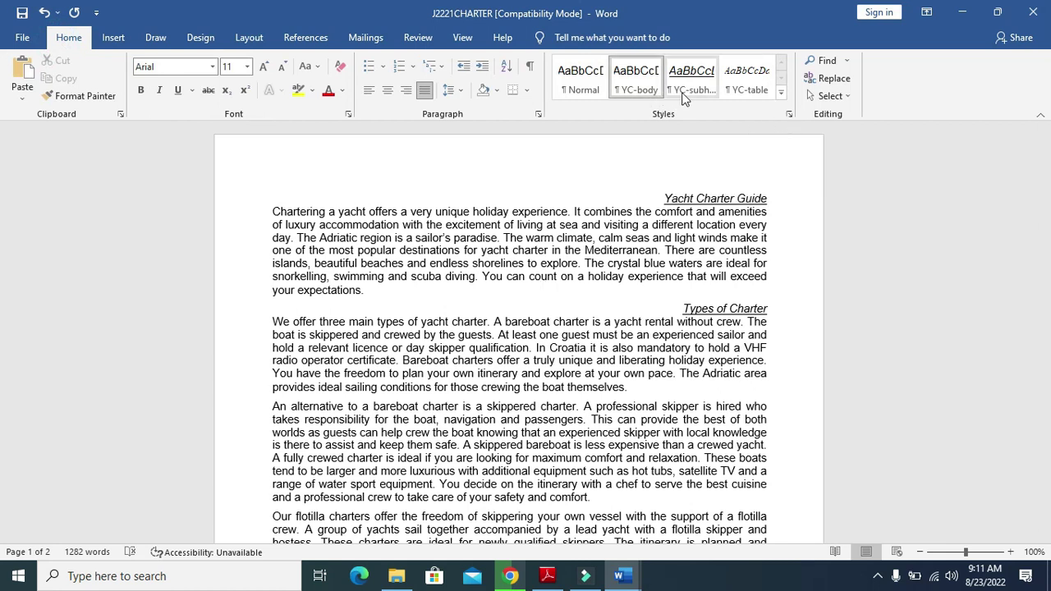
click(543, 580)
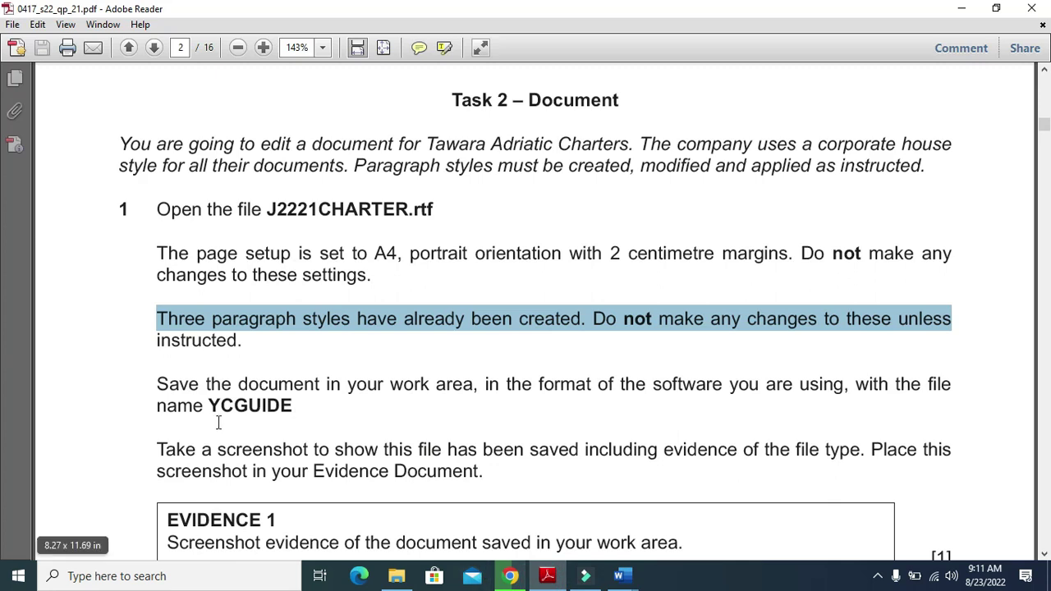
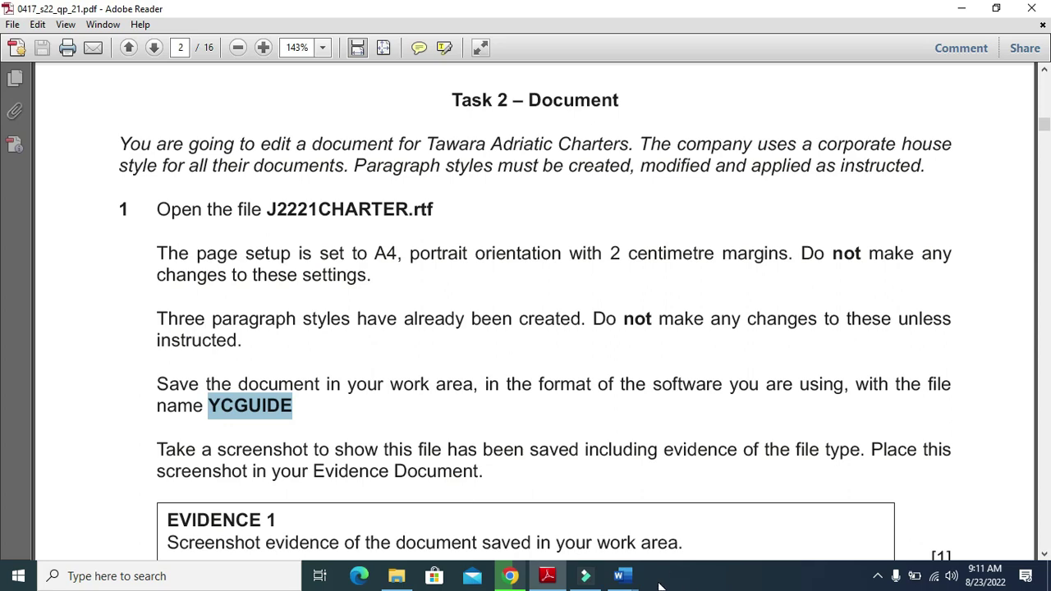
Step: Save J2221CHARTER in June 21 22 as a Word Document named YCGUIDE, replacing rich text format
click(656, 533)
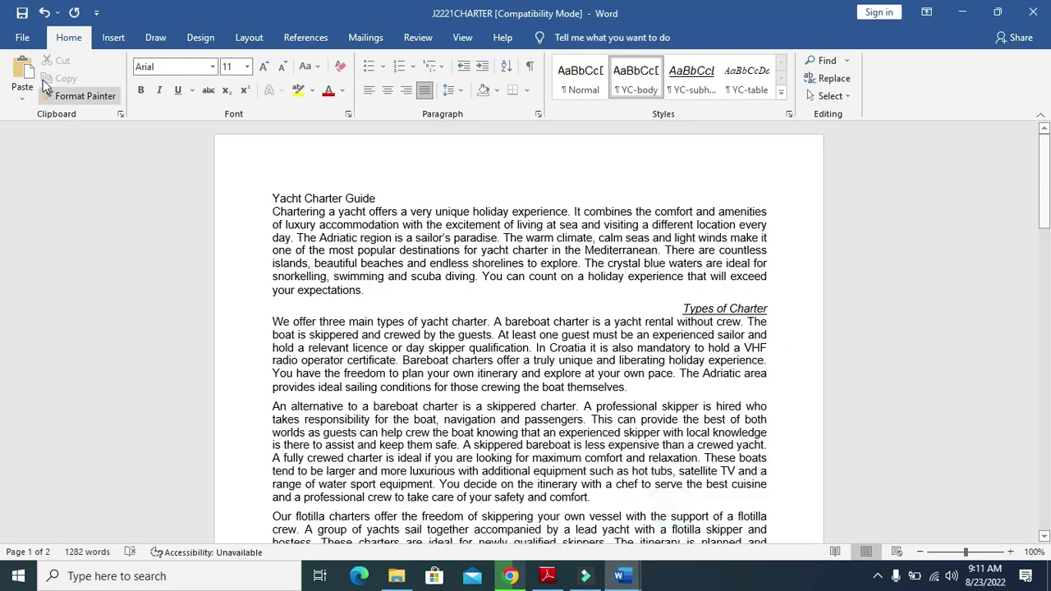
click(23, 37)
click(49, 250)
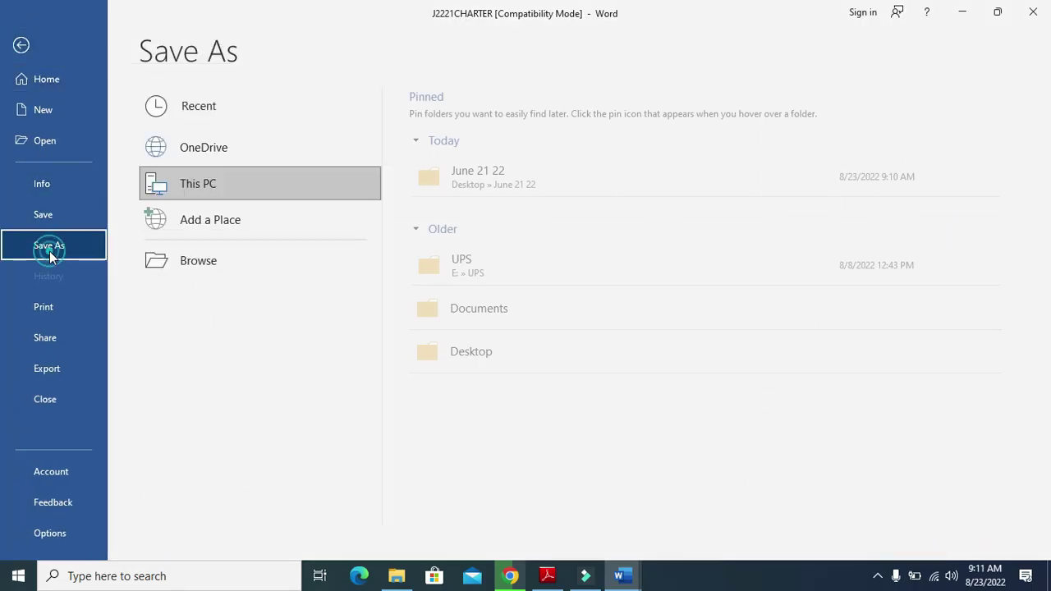
click(455, 176)
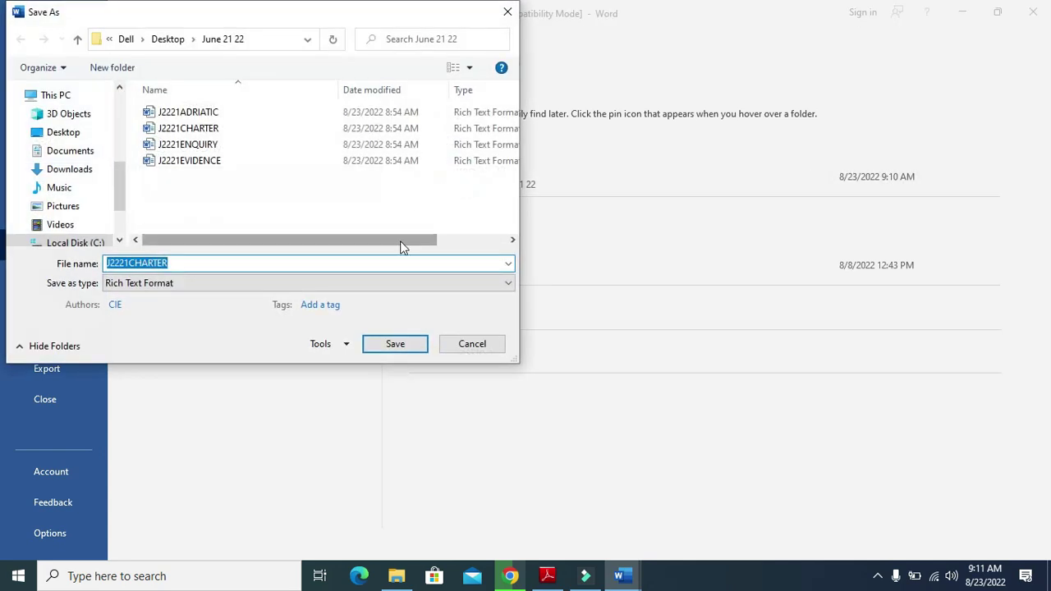
text(YCGUIDE)
click(233, 284)
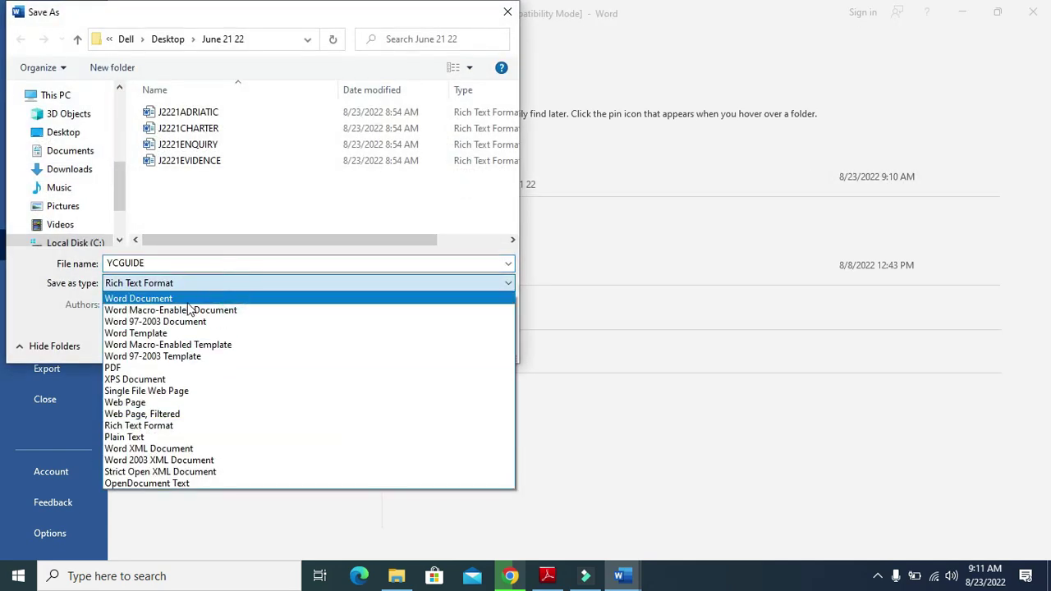
click(183, 298)
click(378, 398)
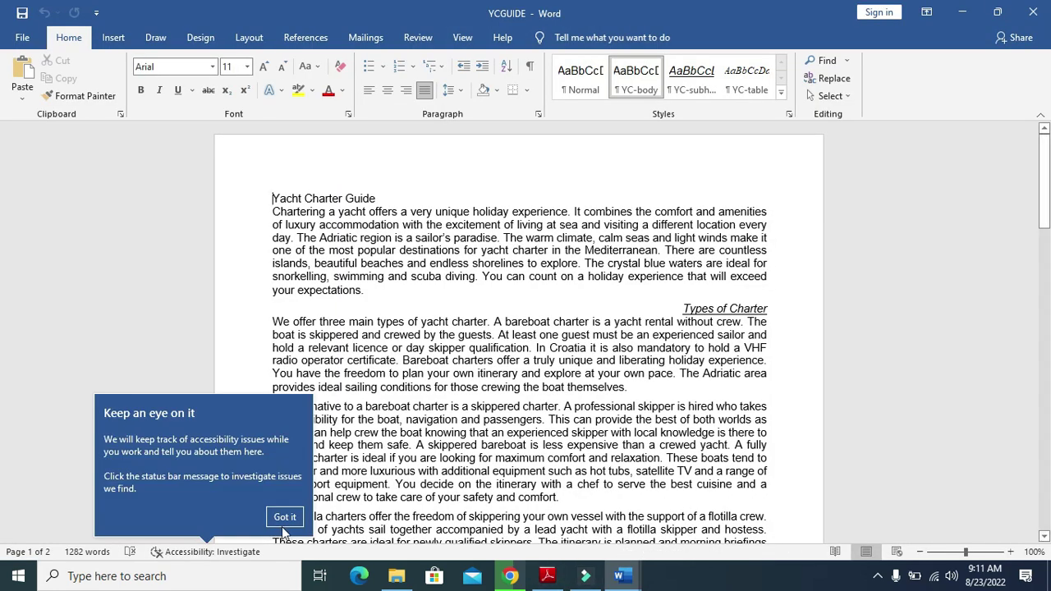
Step: Scroll the task paper to the Evidence 1 box and highlight its screenshot instructions
click(280, 518)
click(545, 577)
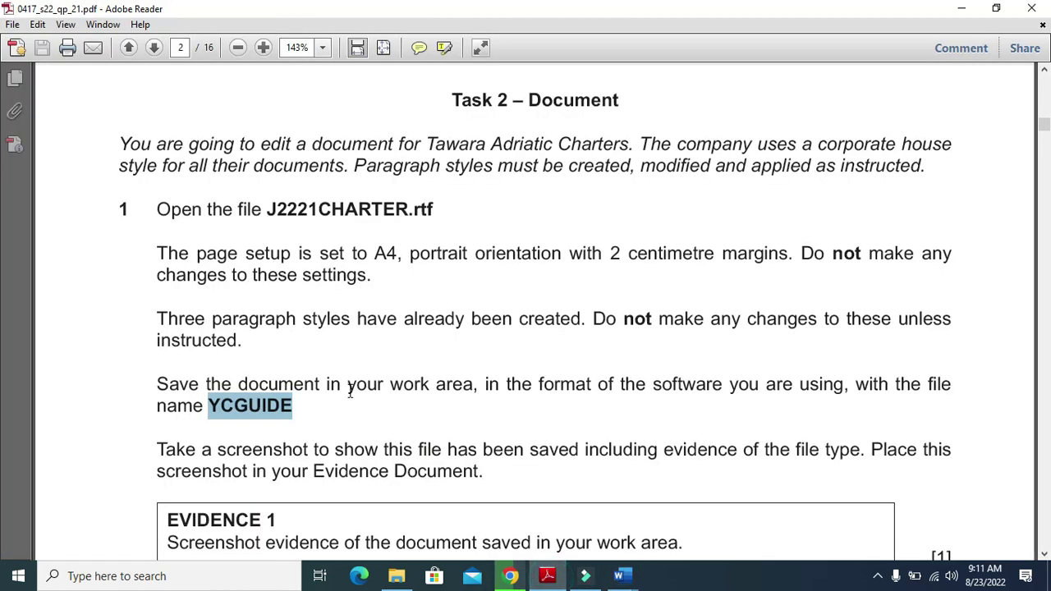
scroll(351, 394, down, 4)
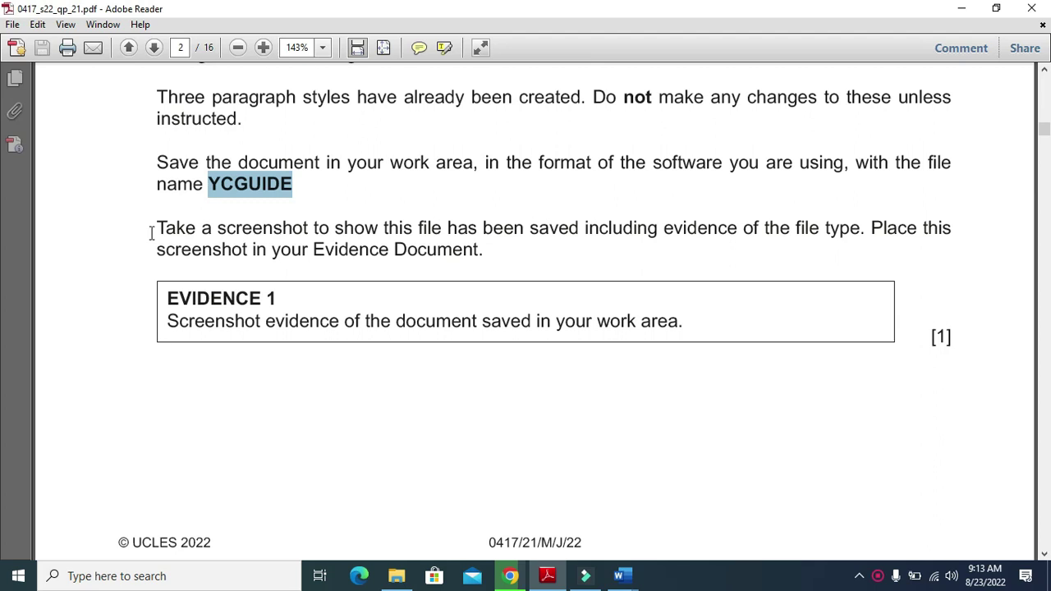
drag(151, 232, 864, 241)
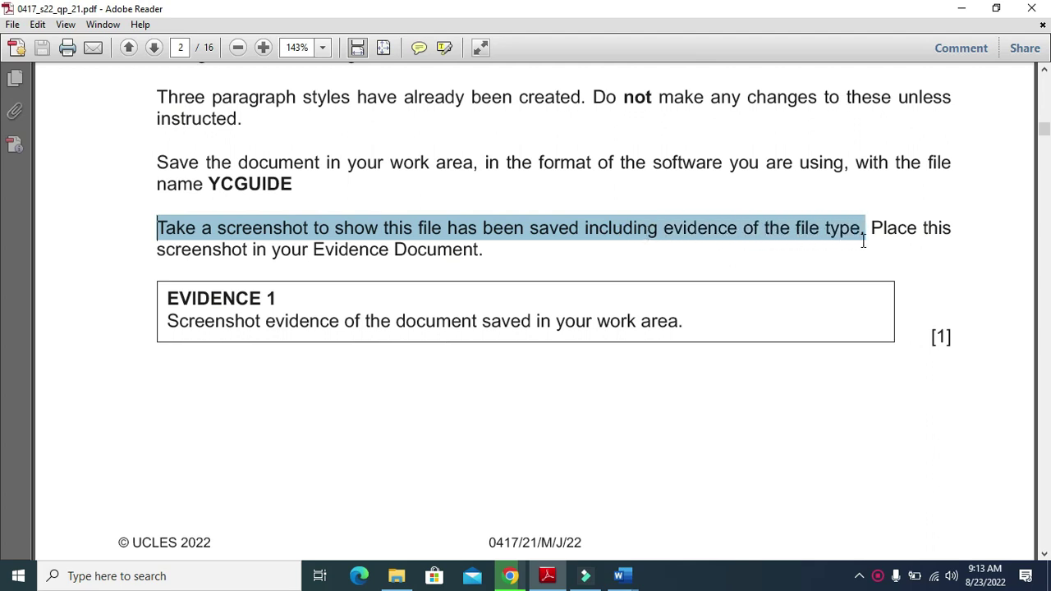
drag(156, 249, 411, 261)
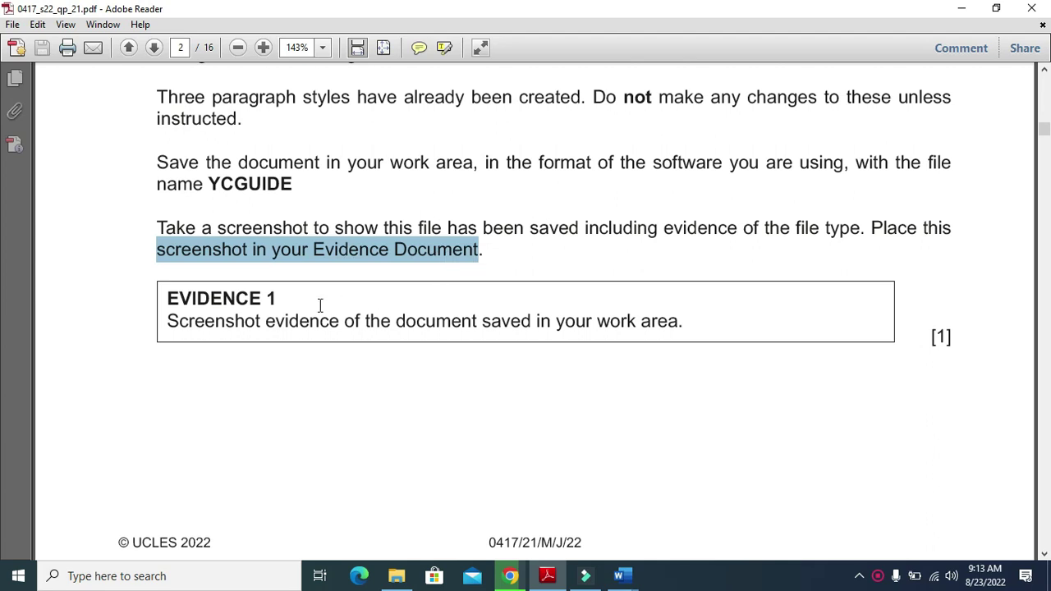
click(276, 298)
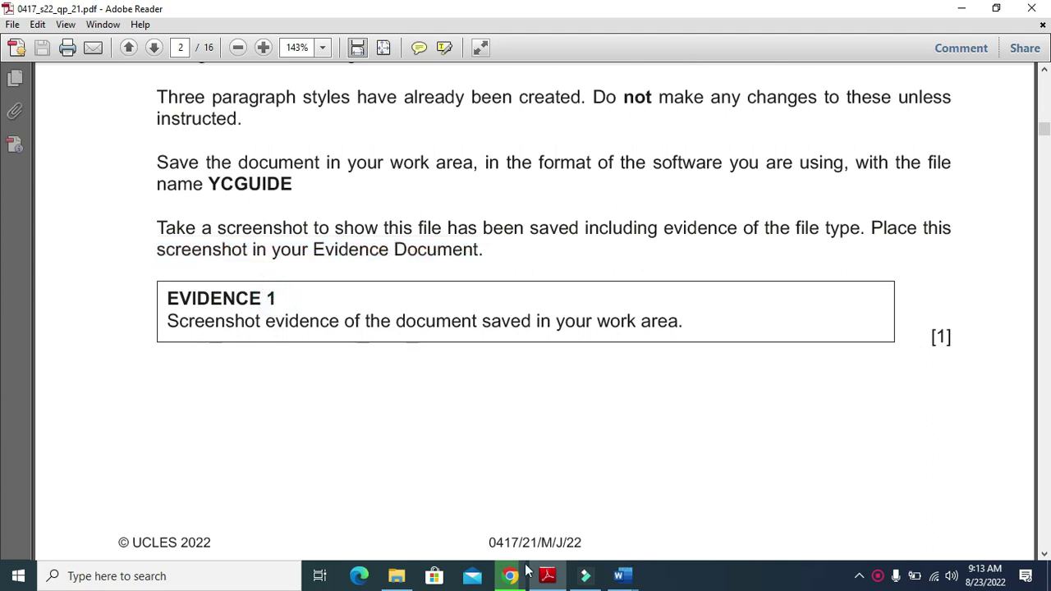
Step: Select YCGUIDE in June 21 22 and widen the Type column to show Microsoft Word Document
click(392, 577)
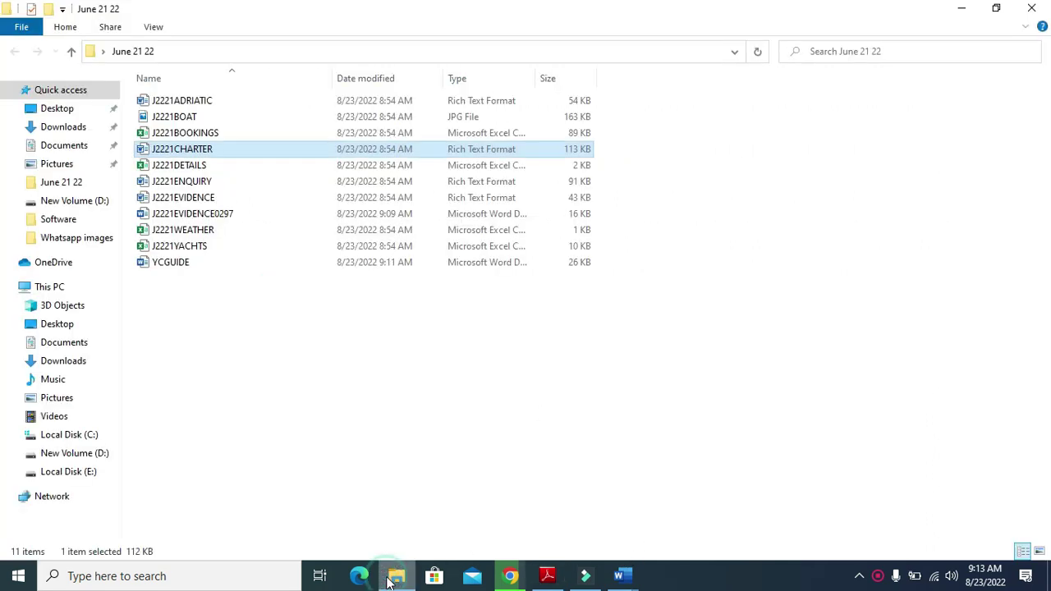
click(171, 263)
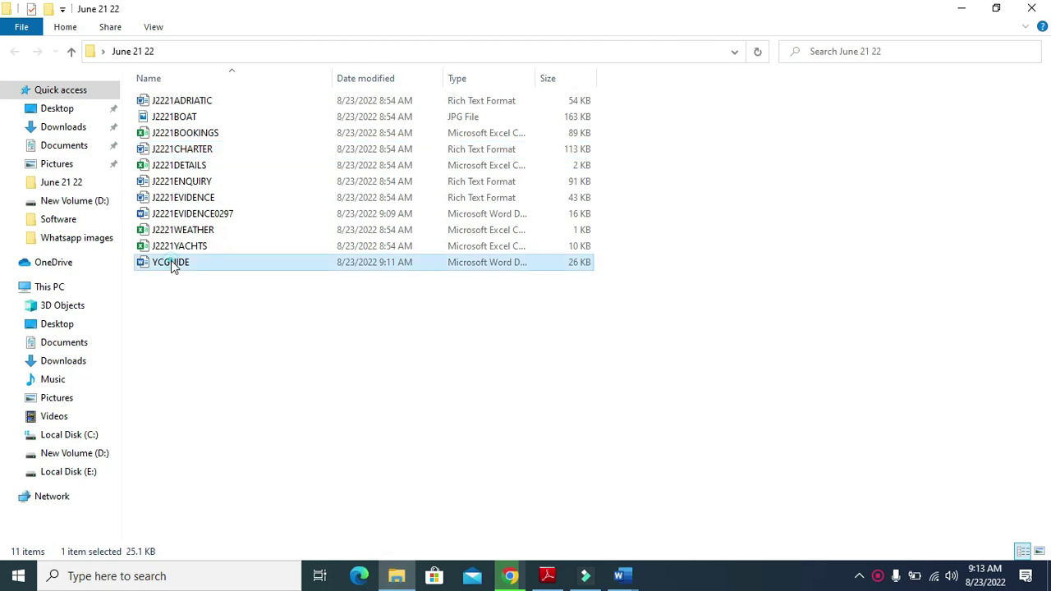
double_click(535, 76)
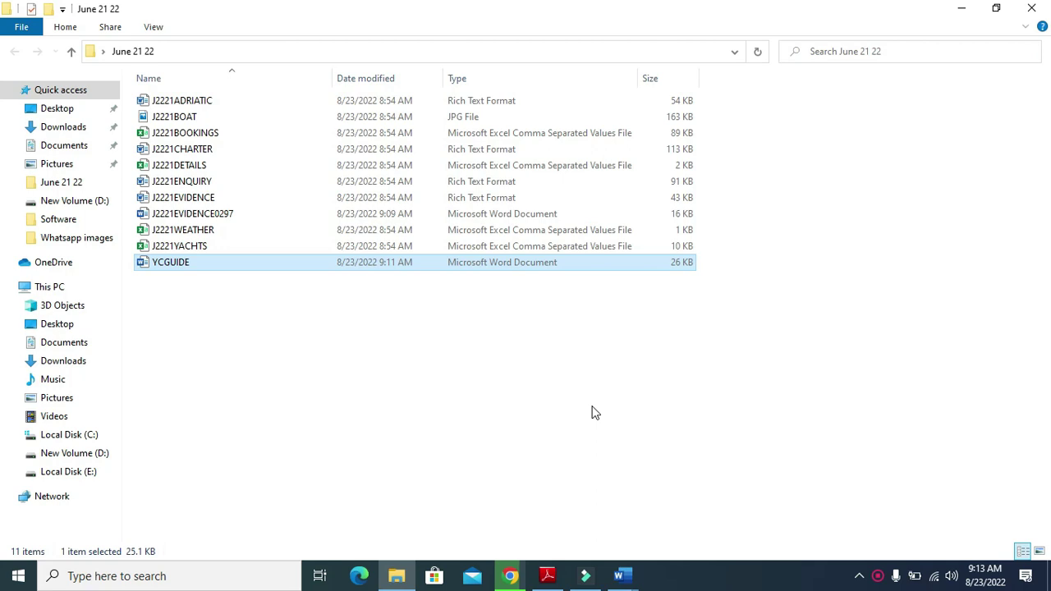
key(XF86RFKill)
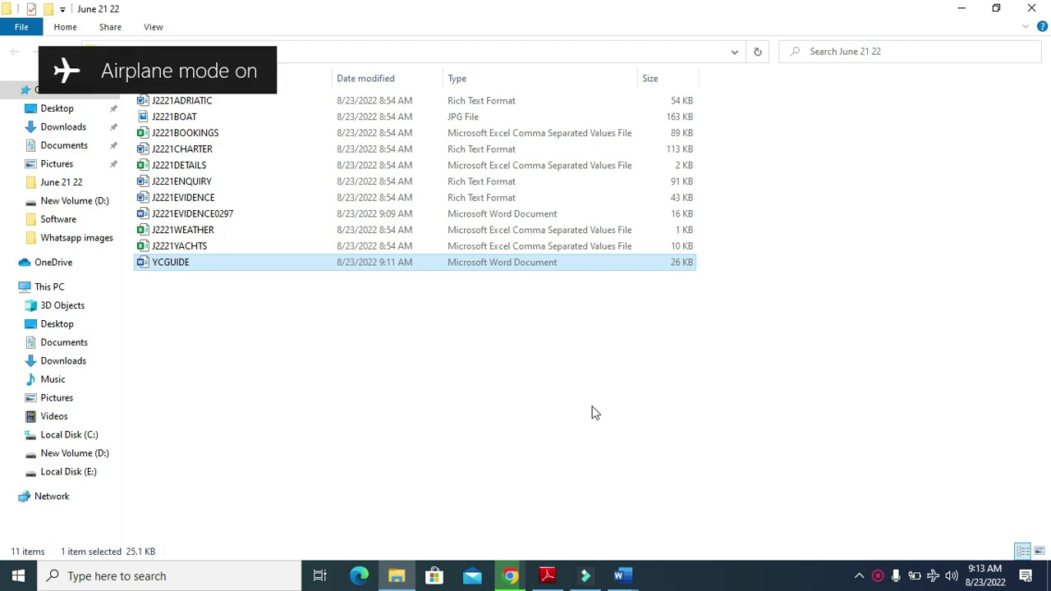
key(XF86RFKill)
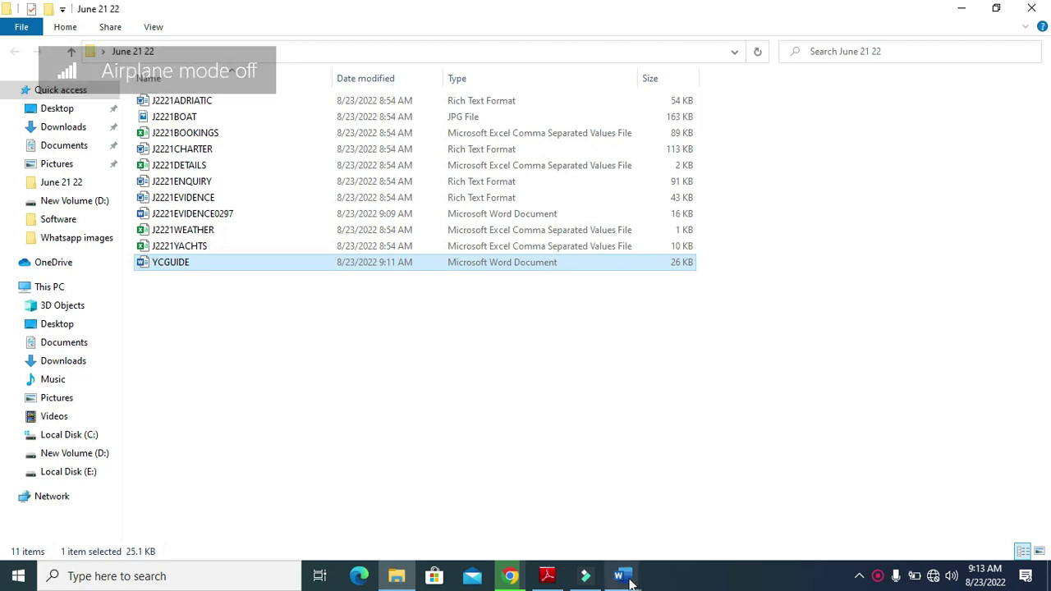
mouse_move(628, 578)
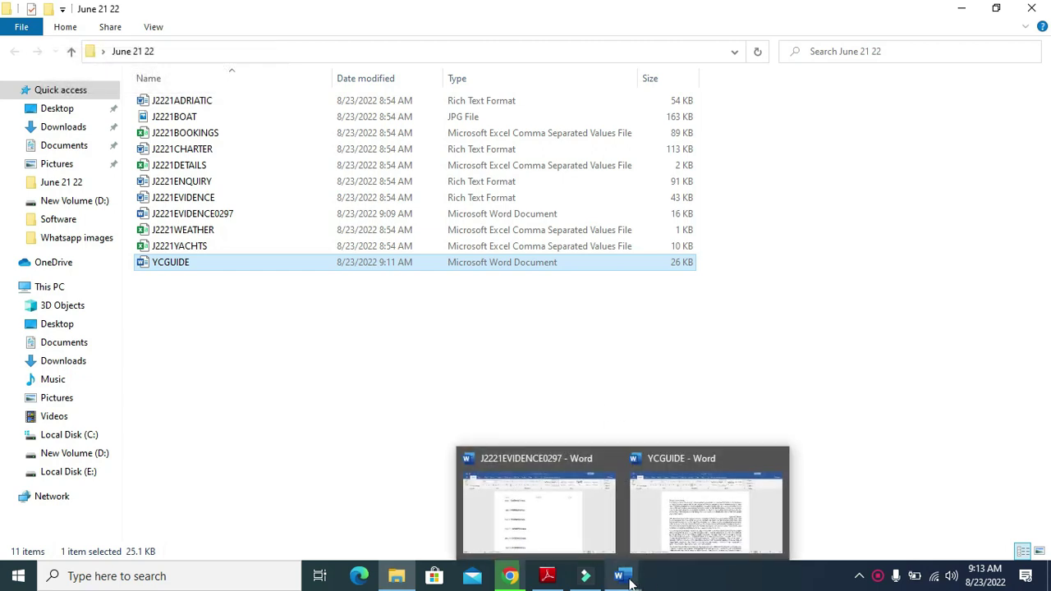
click(561, 526)
click(341, 230)
key(ctrl+v)
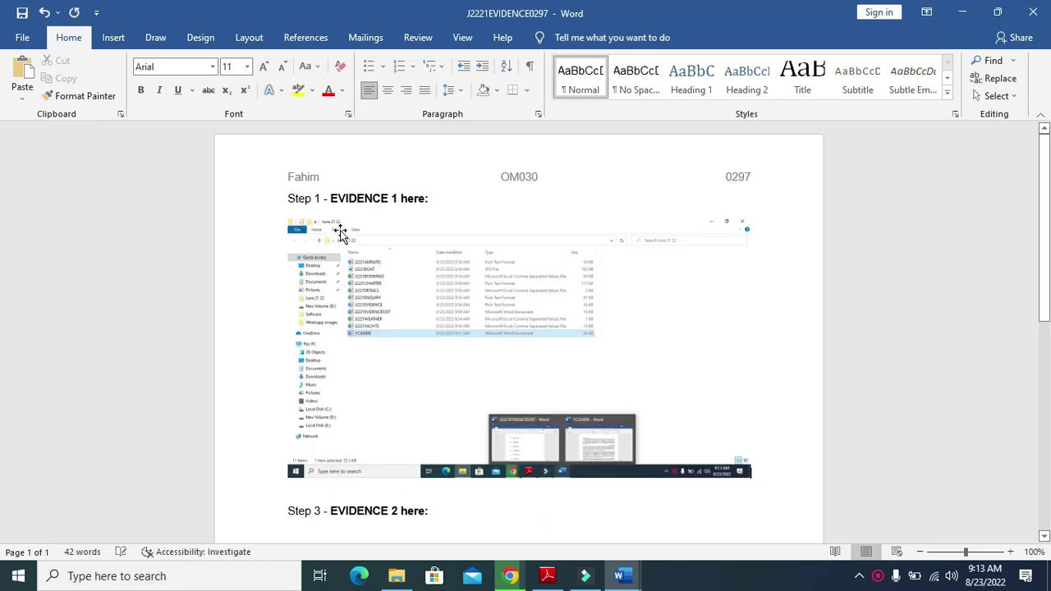
Step: Crop the screenshot's top, bottom and right edges and enlarge it to 16.3 cm wide
click(418, 320)
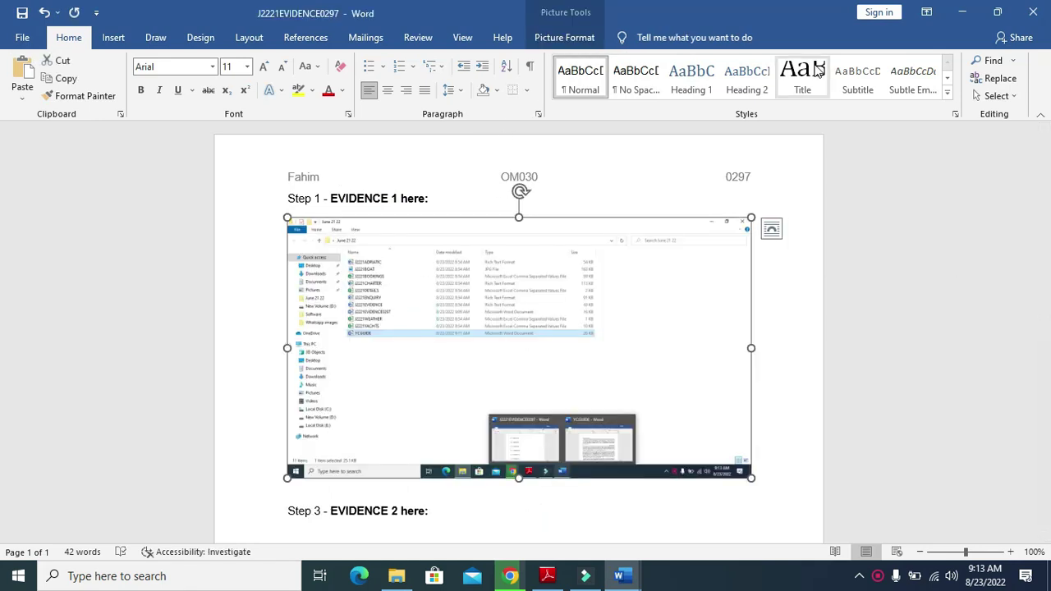
click(561, 38)
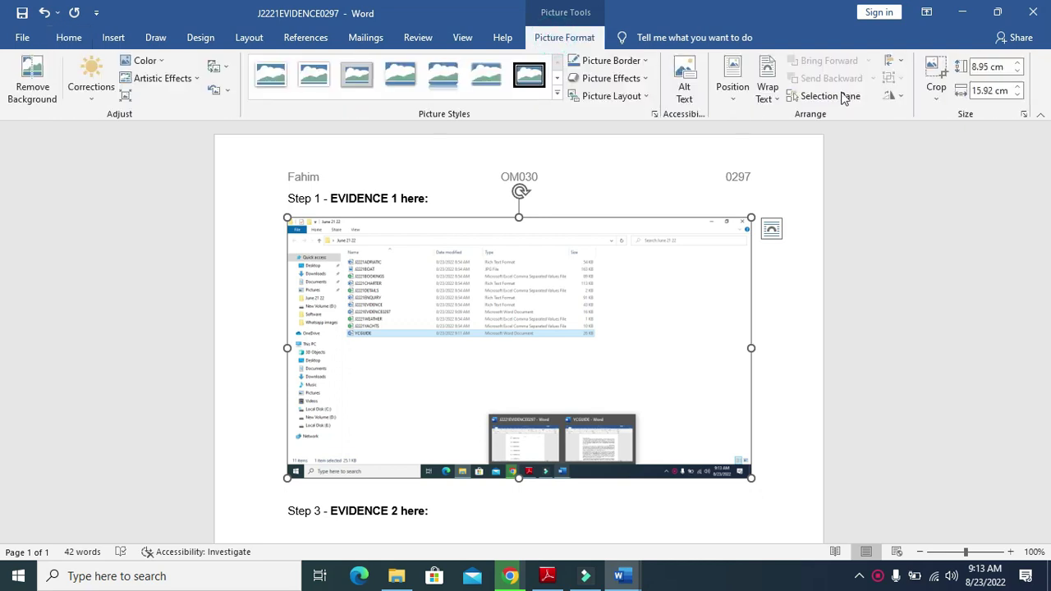
click(936, 74)
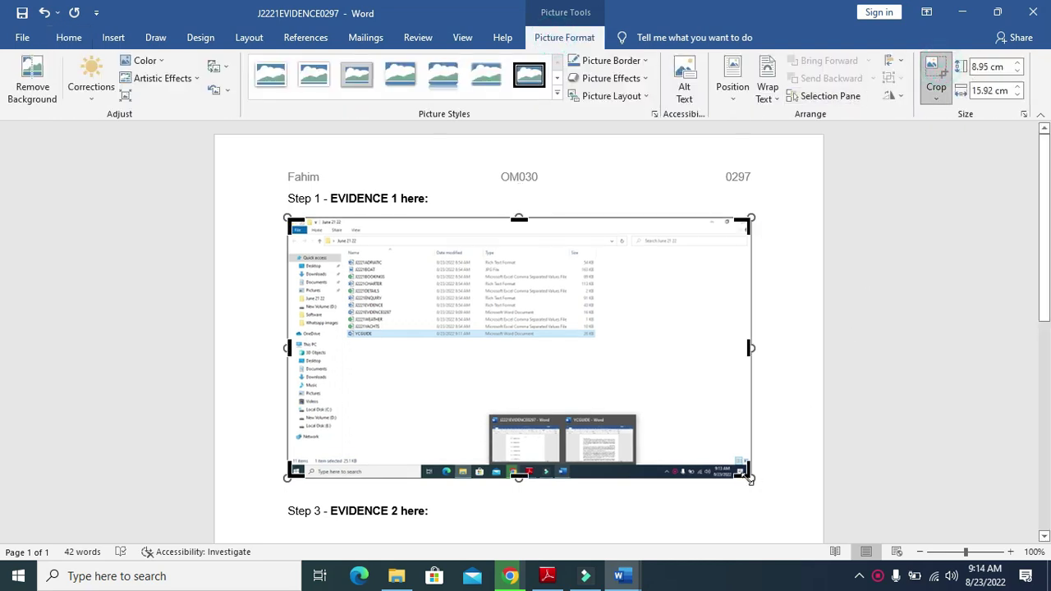
drag(742, 470, 731, 341)
drag(724, 219, 597, 276)
click(783, 293)
click(521, 293)
drag(630, 333, 759, 367)
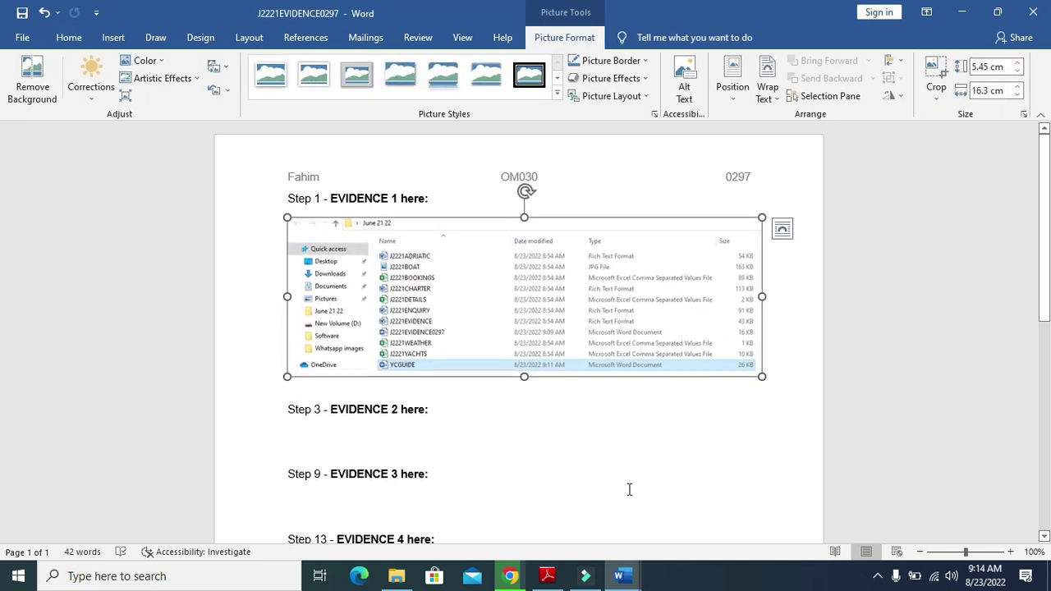
Step: Scroll to question 2 and copy the text 'Tawara Adriatic Charters'
click(547, 576)
scroll(444, 382, down, 10)
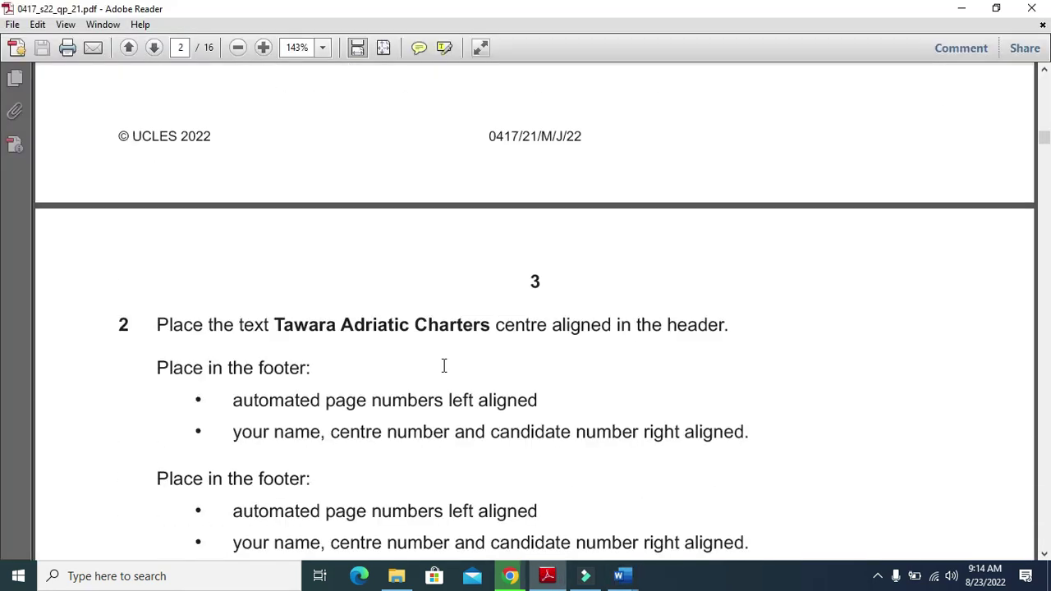
scroll(444, 374, down, 3)
drag(158, 218, 285, 215)
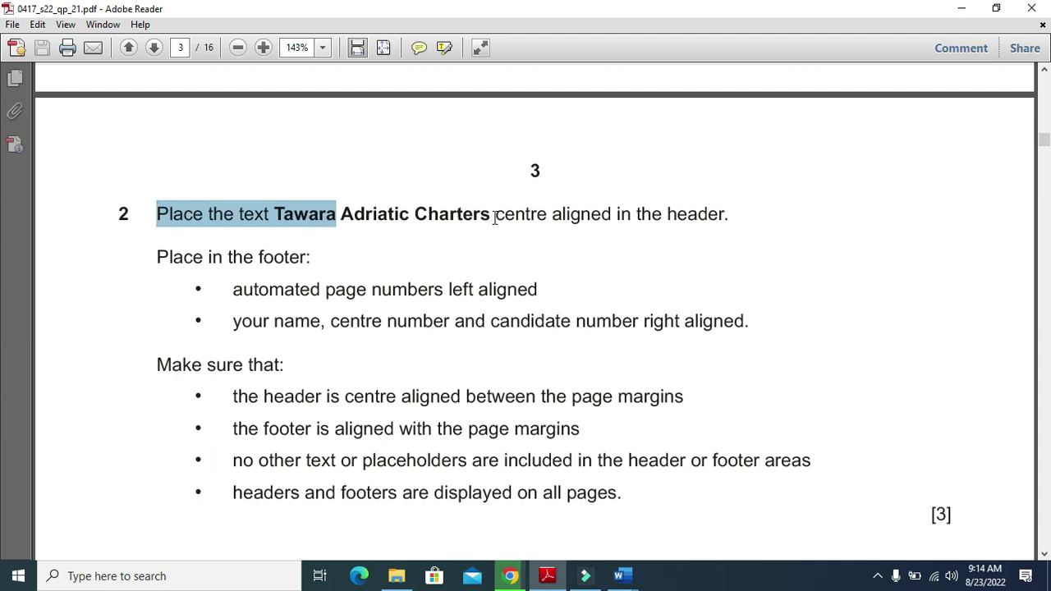
drag(490, 220, 310, 222)
right_click(301, 222)
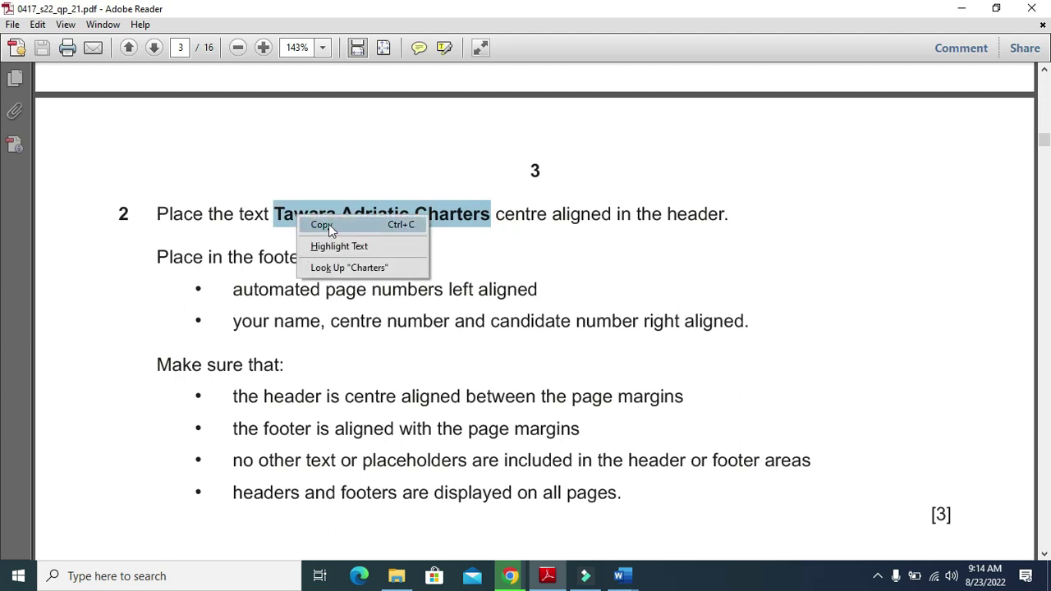
click(329, 224)
Step: Insert a Blank (Three Columns) header with Tawara Adriatic Charters pasted in the centre
mouse_move(617, 570)
click(668, 520)
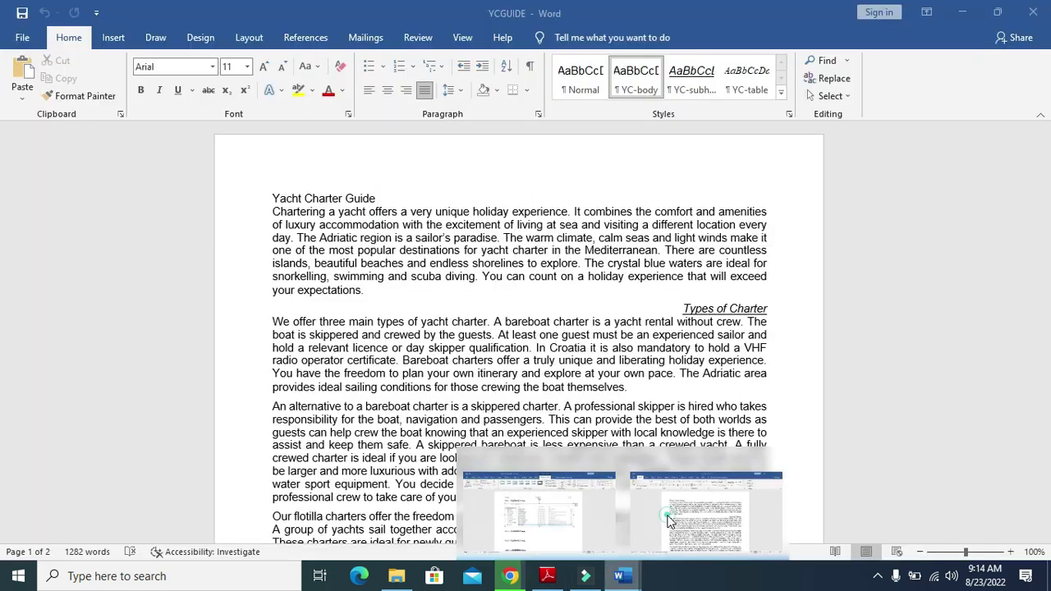
click(115, 38)
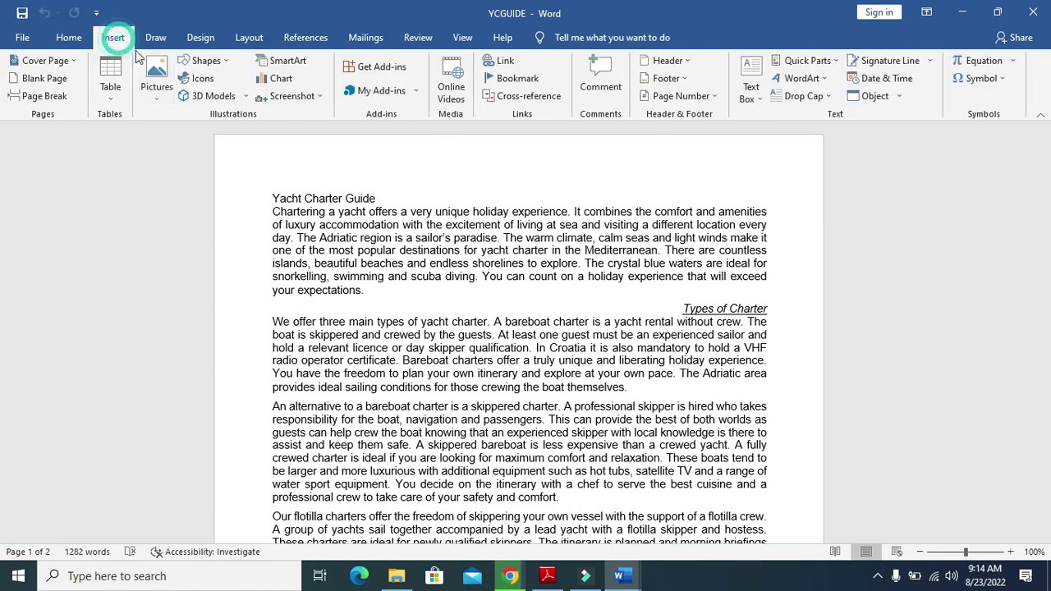
click(666, 60)
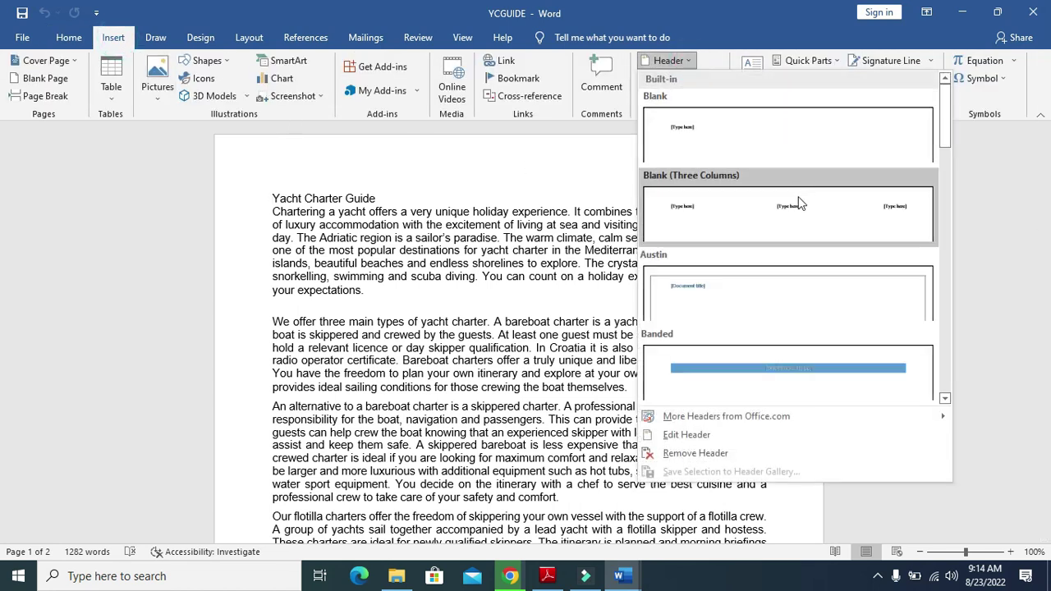
click(800, 204)
click(508, 175)
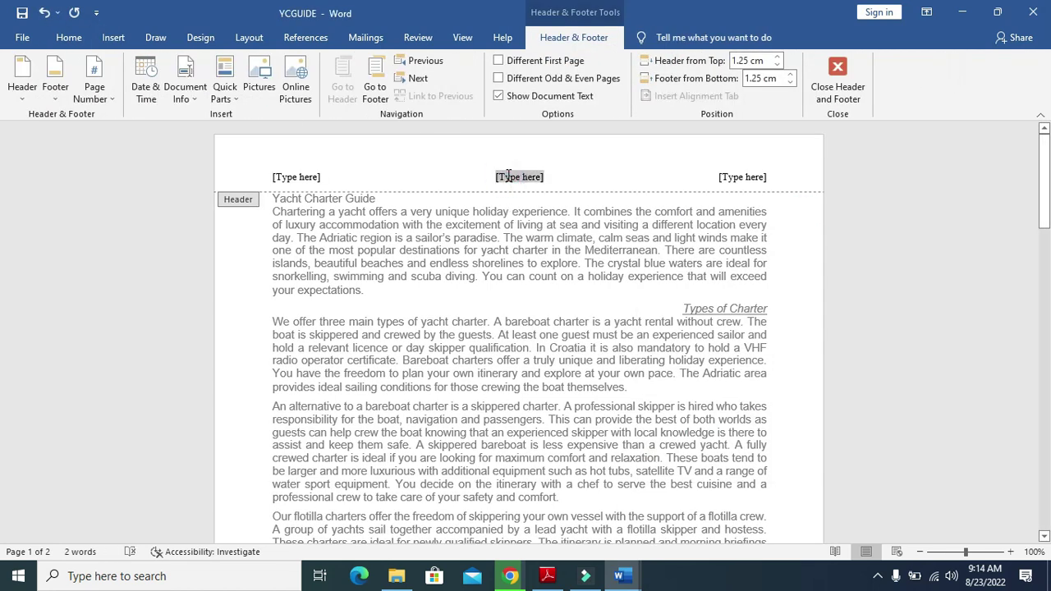
key(ctrl+v)
Step: Delete the left and right [Type here] header placeholders
click(310, 180)
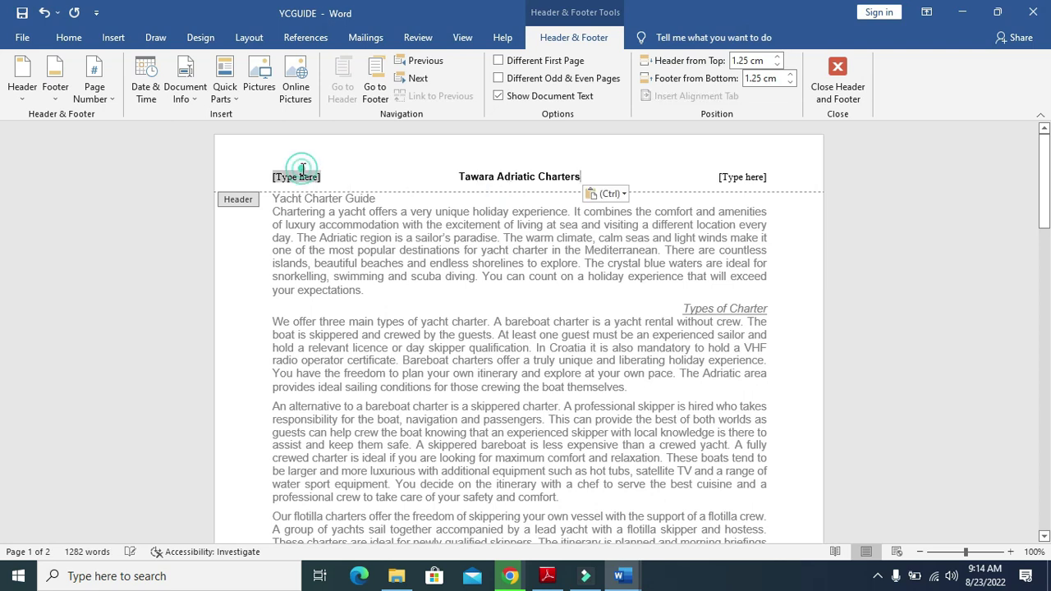
key(Delete)
click(742, 176)
key(Delete)
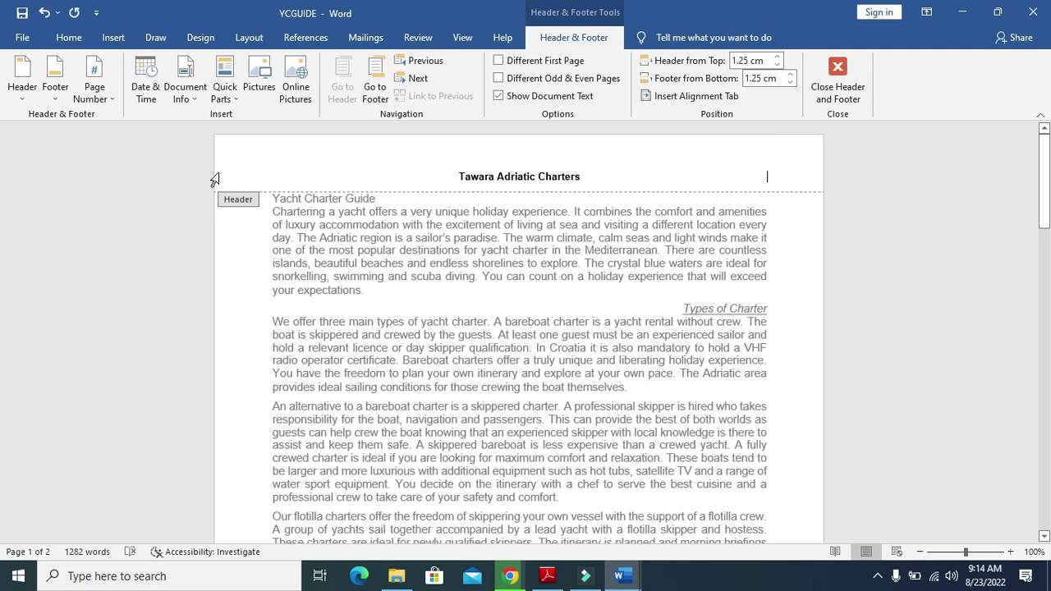
click(55, 78)
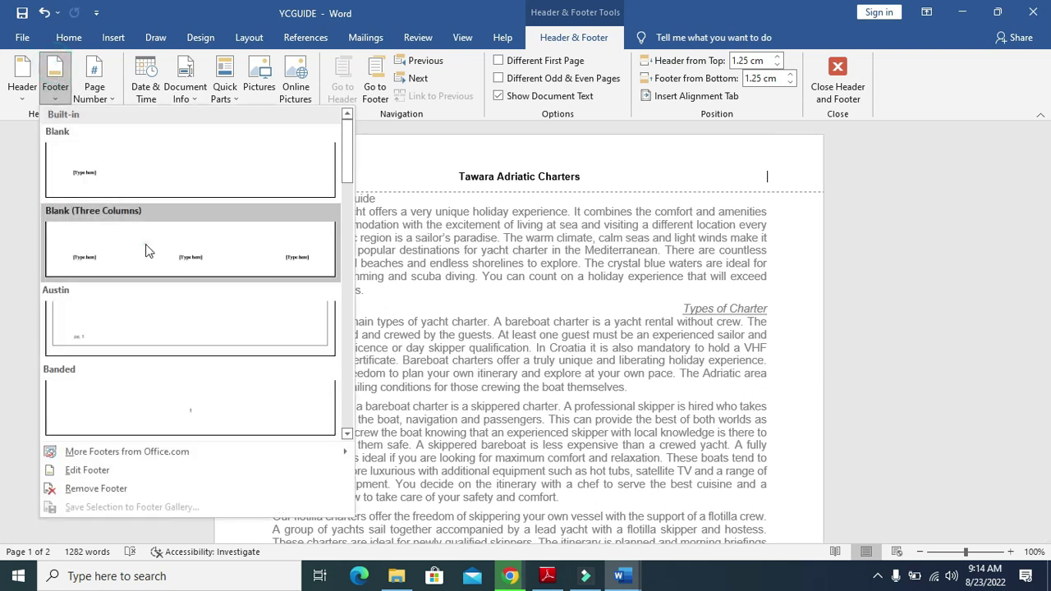
Step: Insert a Blank (Three Columns) footer with a Plain Number page number on the left
click(146, 250)
click(546, 575)
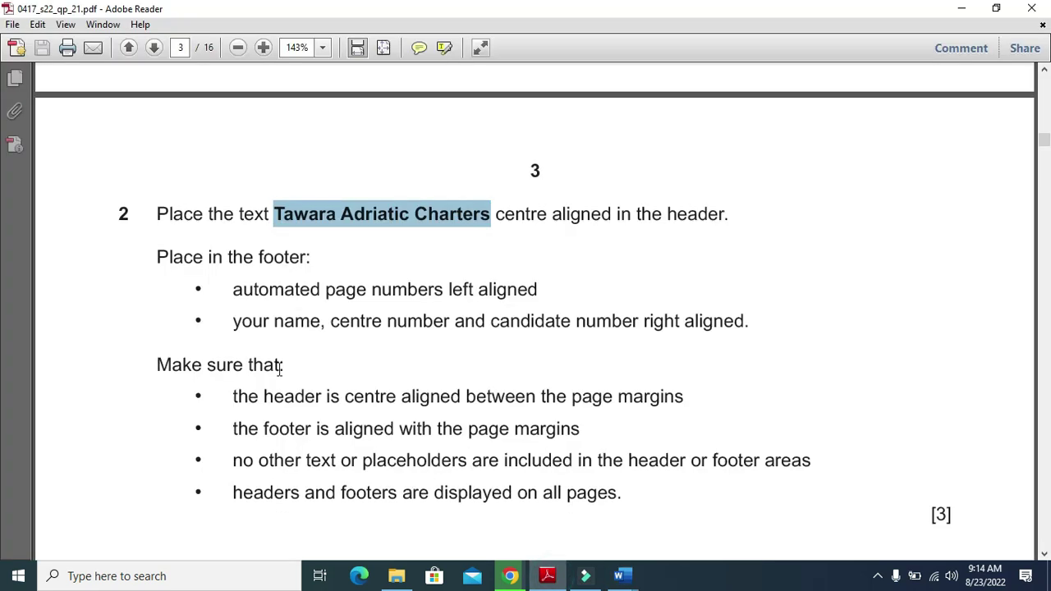
drag(229, 293, 506, 300)
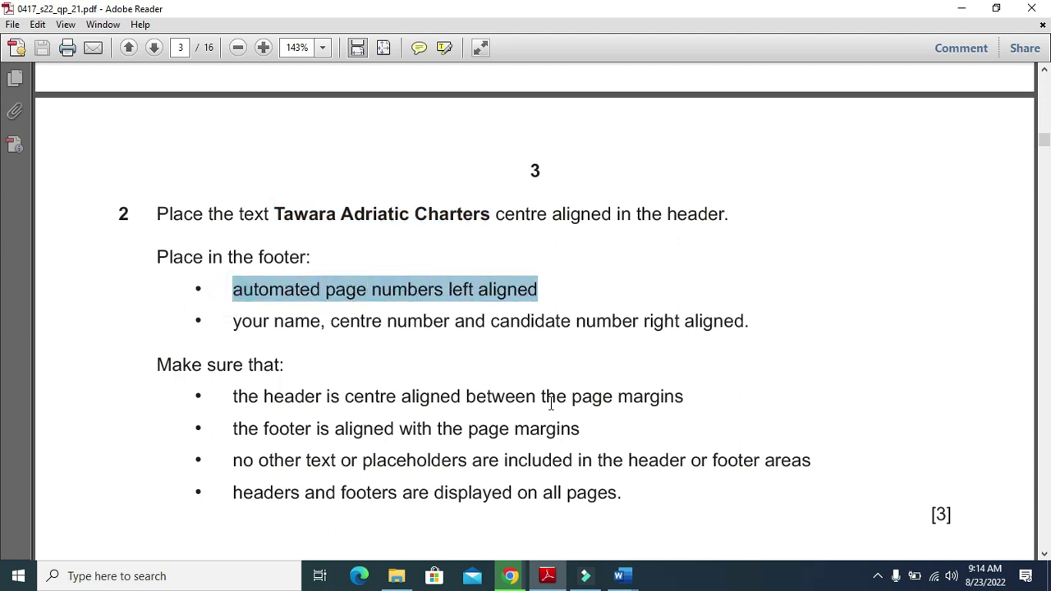
click(619, 575)
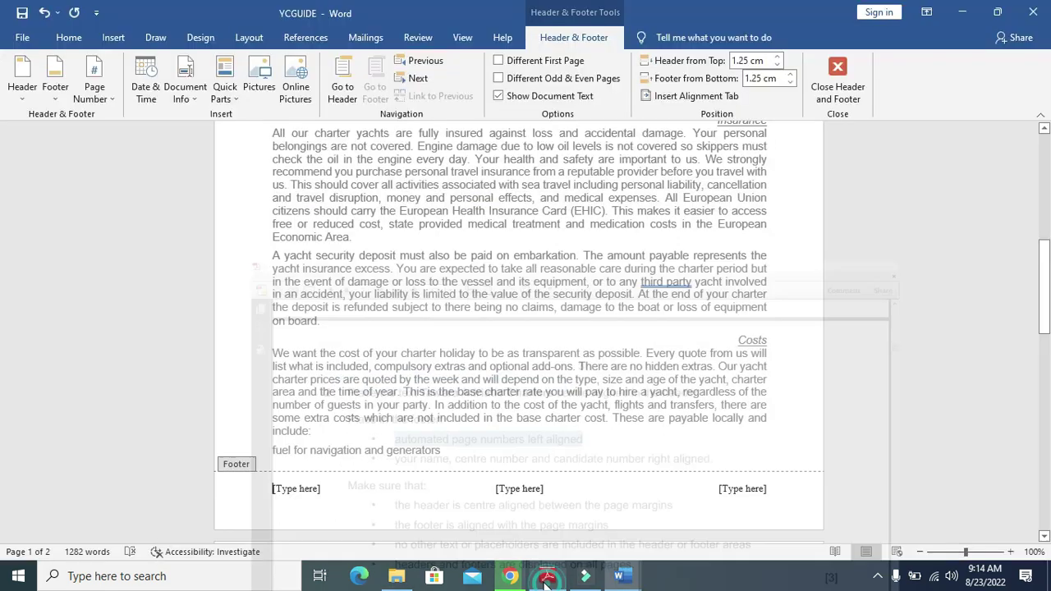
click(308, 490)
click(111, 101)
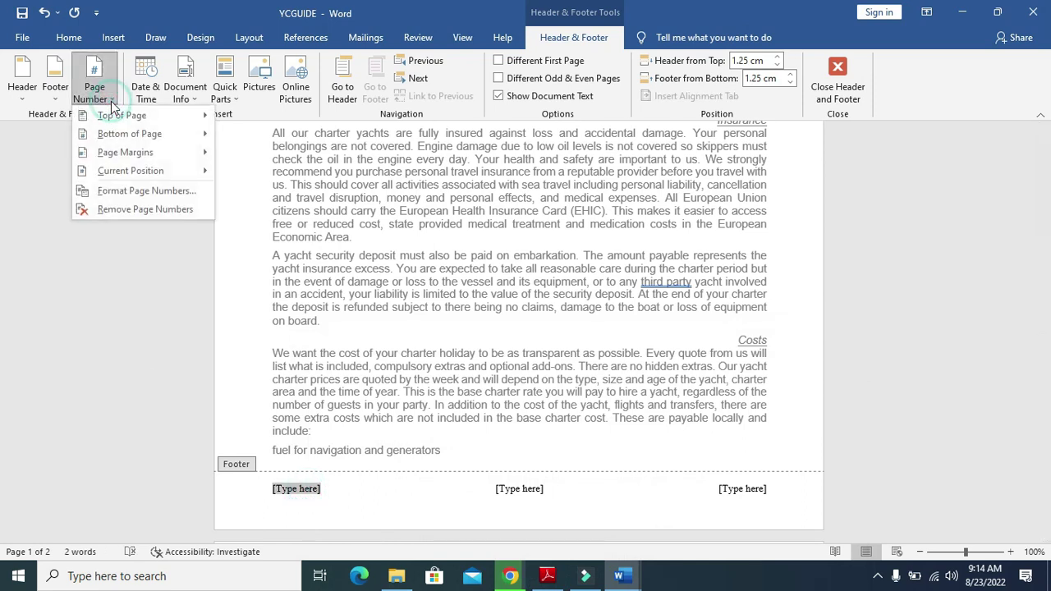
mouse_move(122, 170)
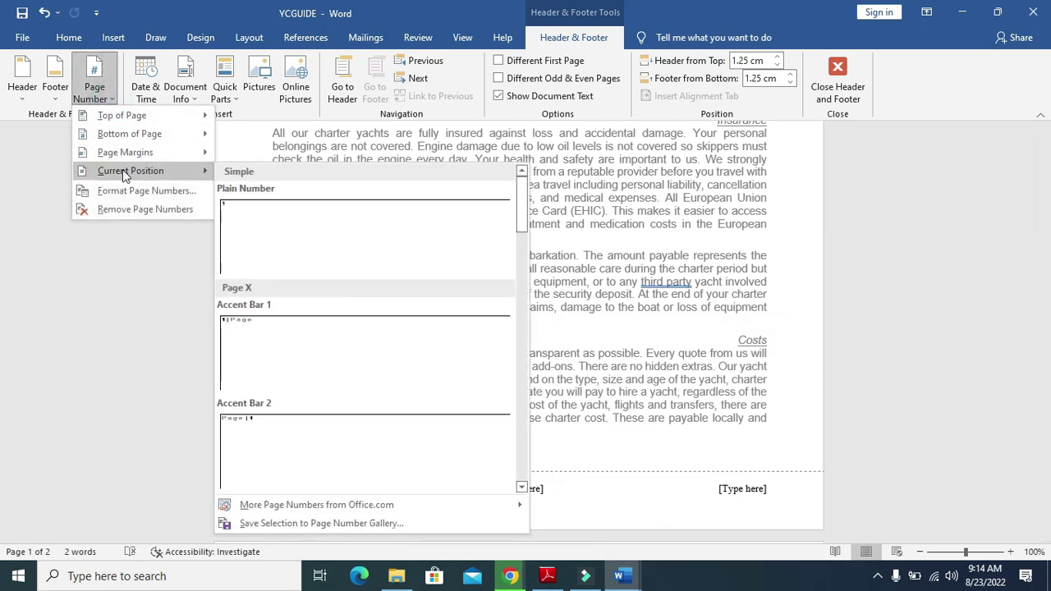
click(274, 223)
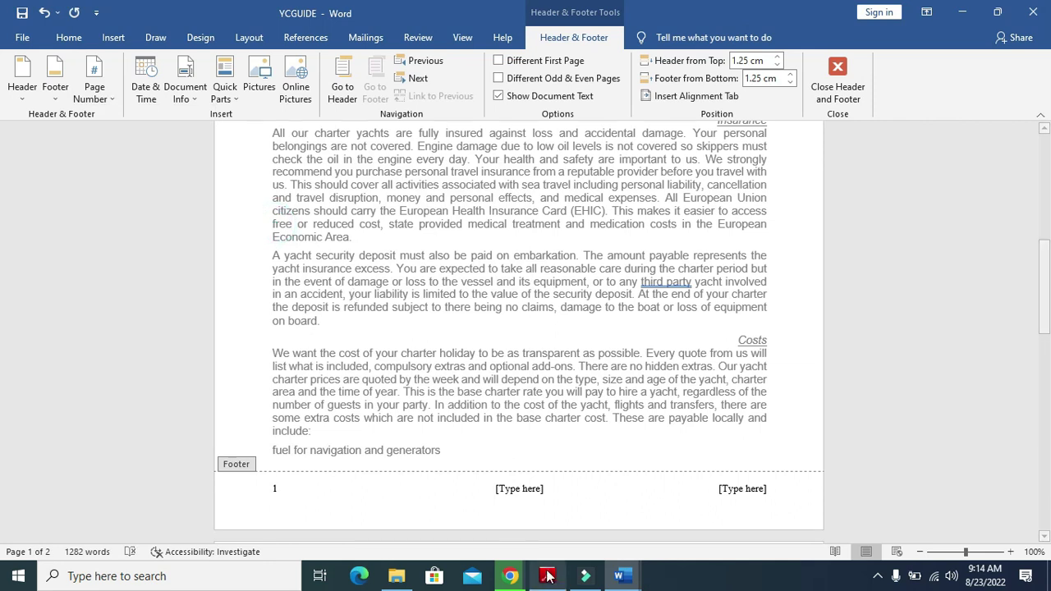
Step: Type the candidate's name and candidate numbers in the right footer placeholder
click(546, 576)
drag(230, 326, 701, 328)
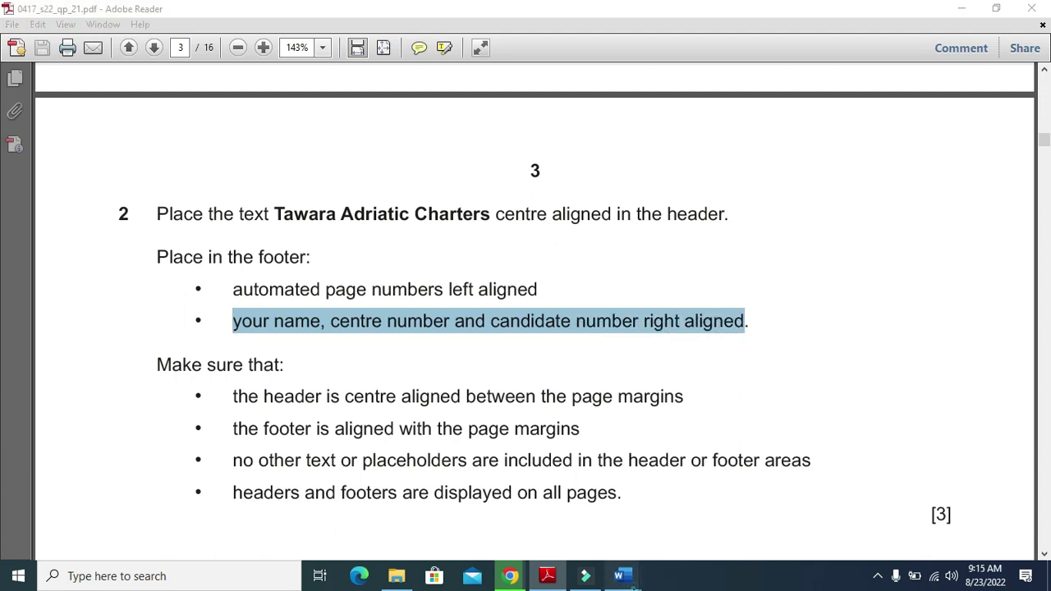
mouse_move(620, 575)
click(701, 525)
click(745, 488)
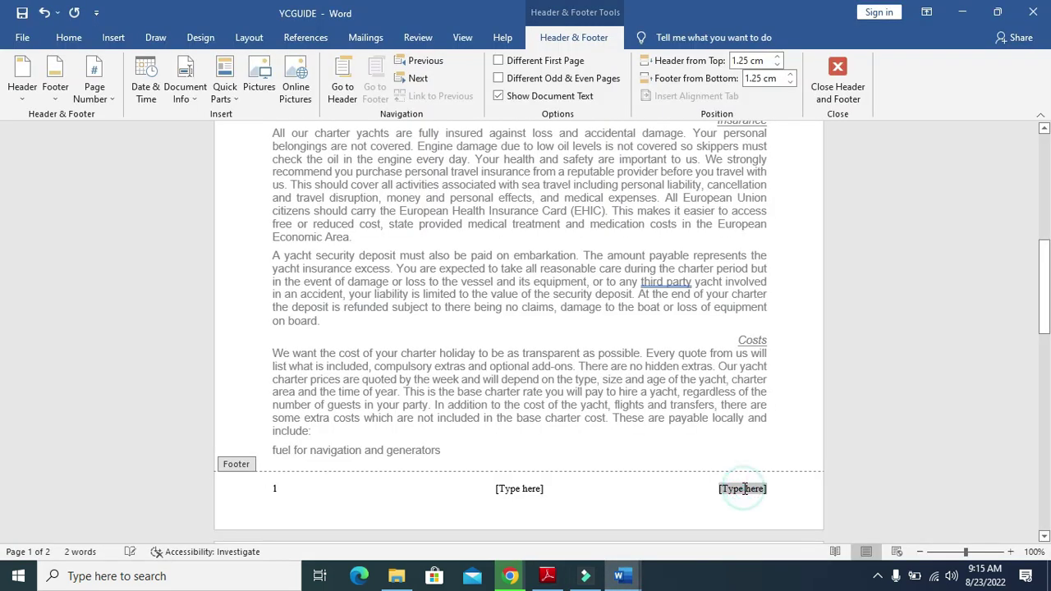
text(Fahim)
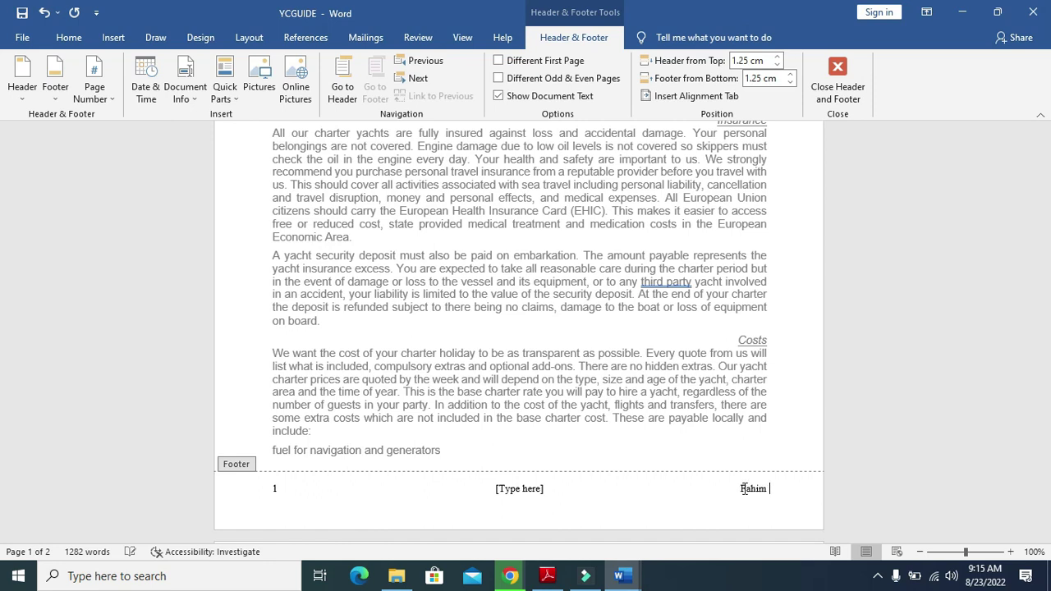
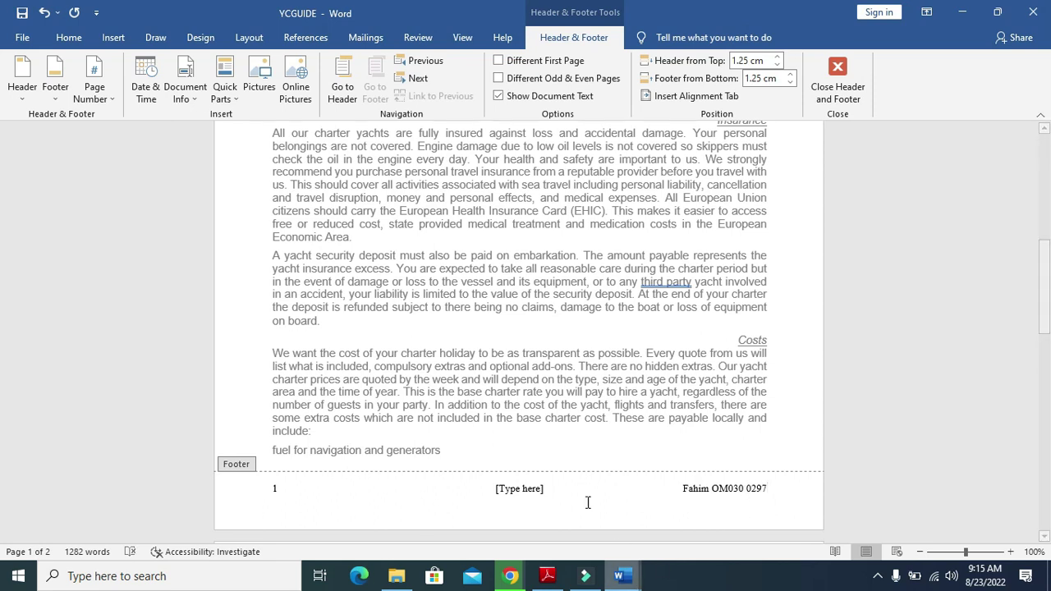
click(530, 491)
Step: Delete the centre footer placeholder and check the header and footer requirements in the task paper
key(Delete)
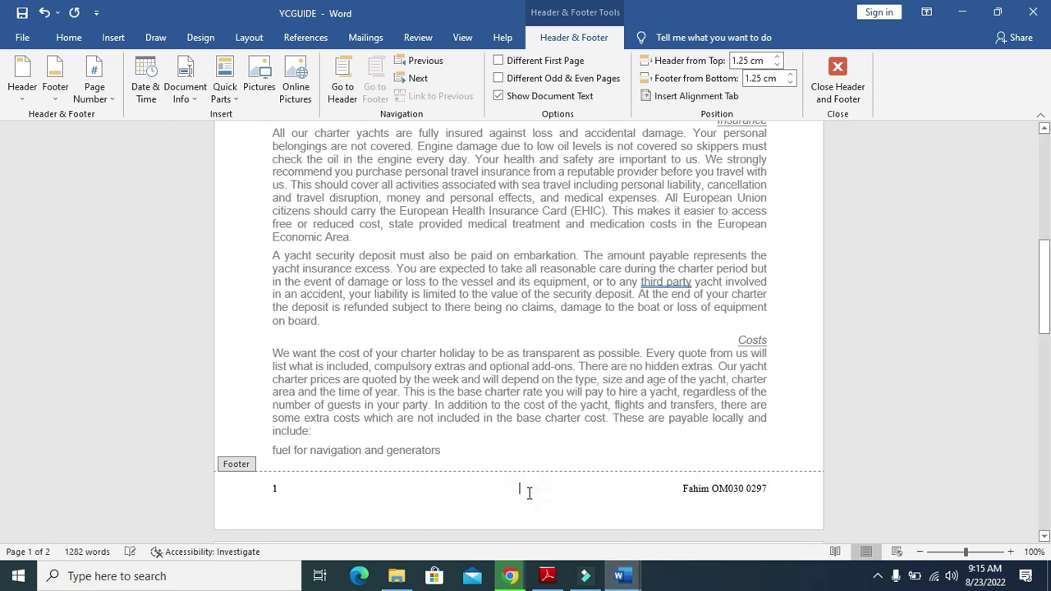
click(547, 576)
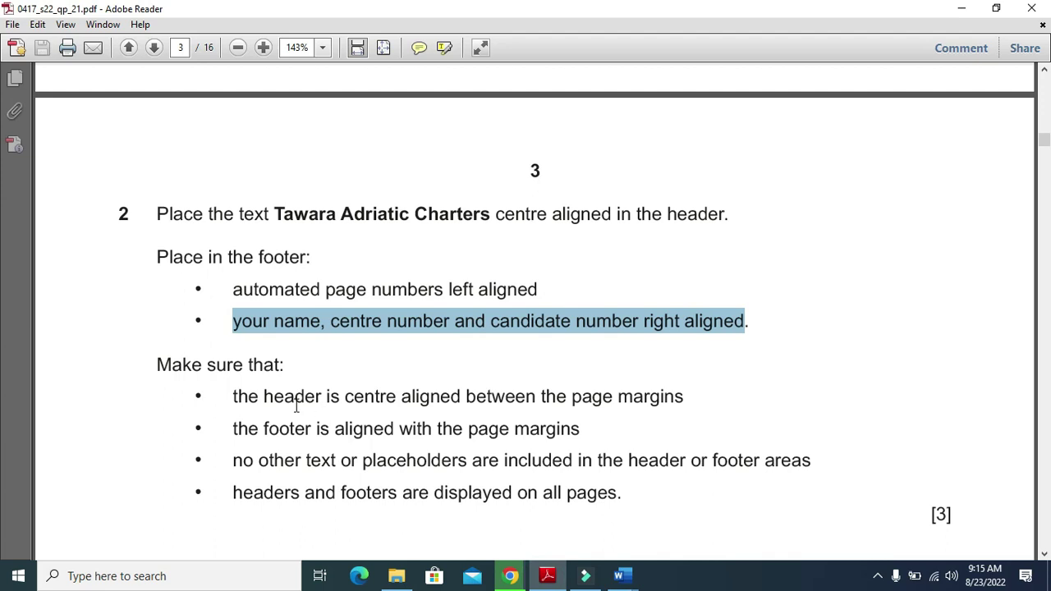
drag(149, 367, 280, 369)
drag(225, 400, 659, 399)
drag(234, 429, 549, 428)
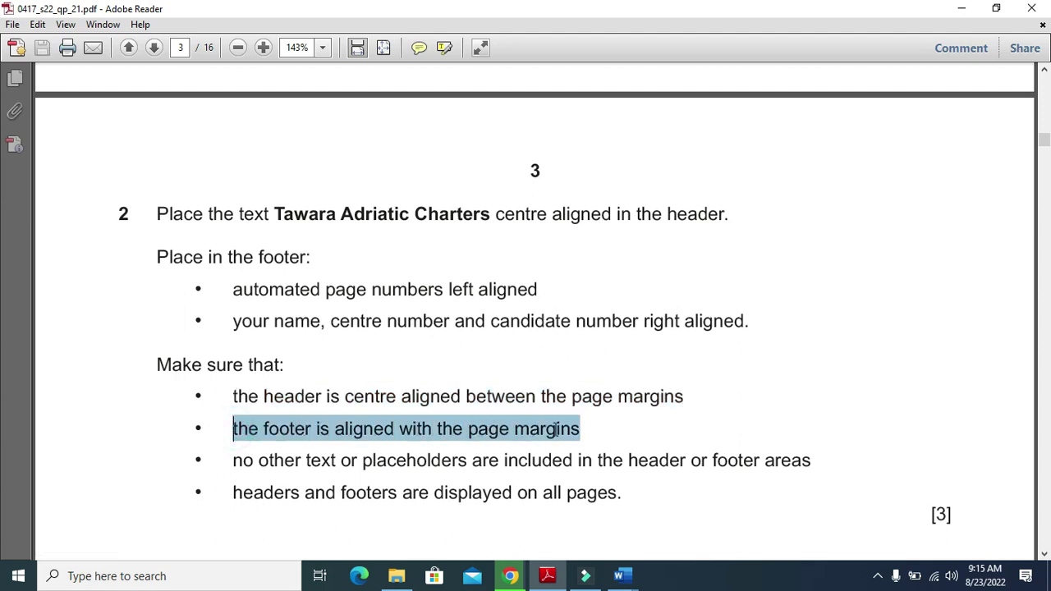
drag(232, 461, 805, 461)
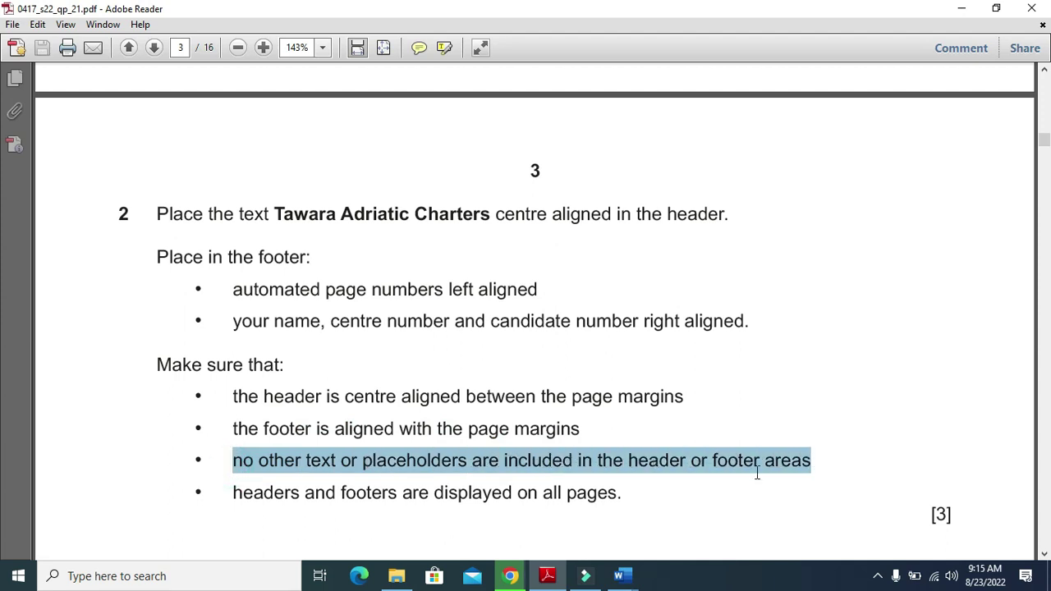
drag(232, 493, 628, 493)
scroll(522, 462, down, 9)
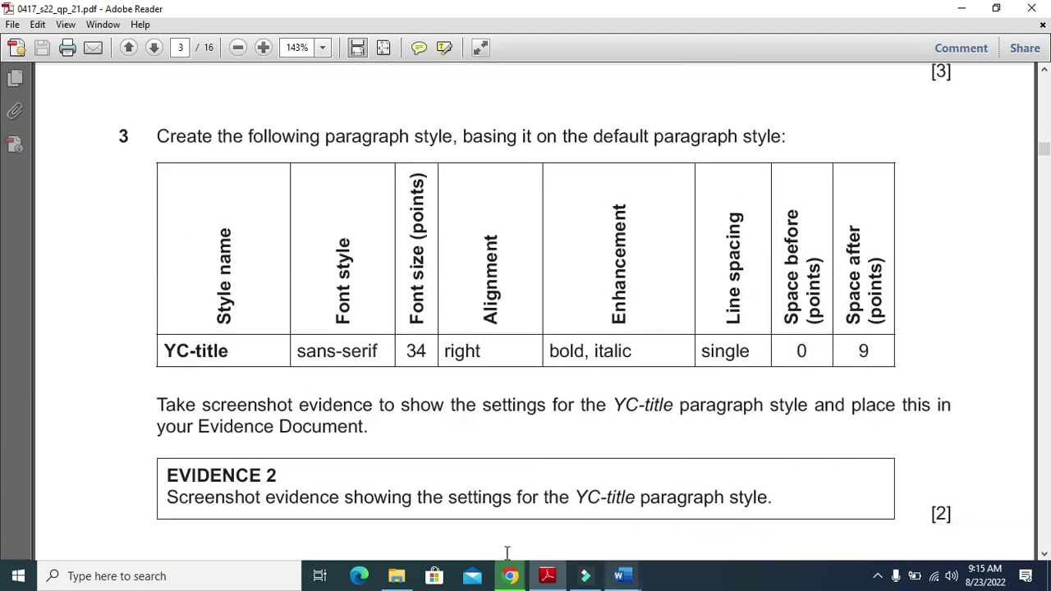
Step: Close header and footer editing in YCGUIDE
click(633, 579)
click(666, 542)
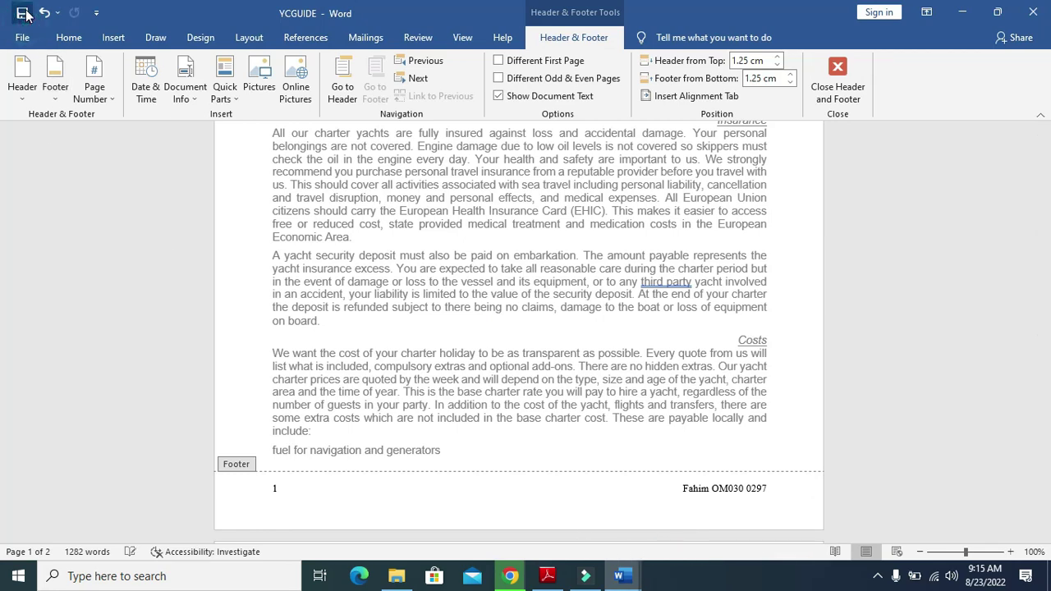
click(843, 75)
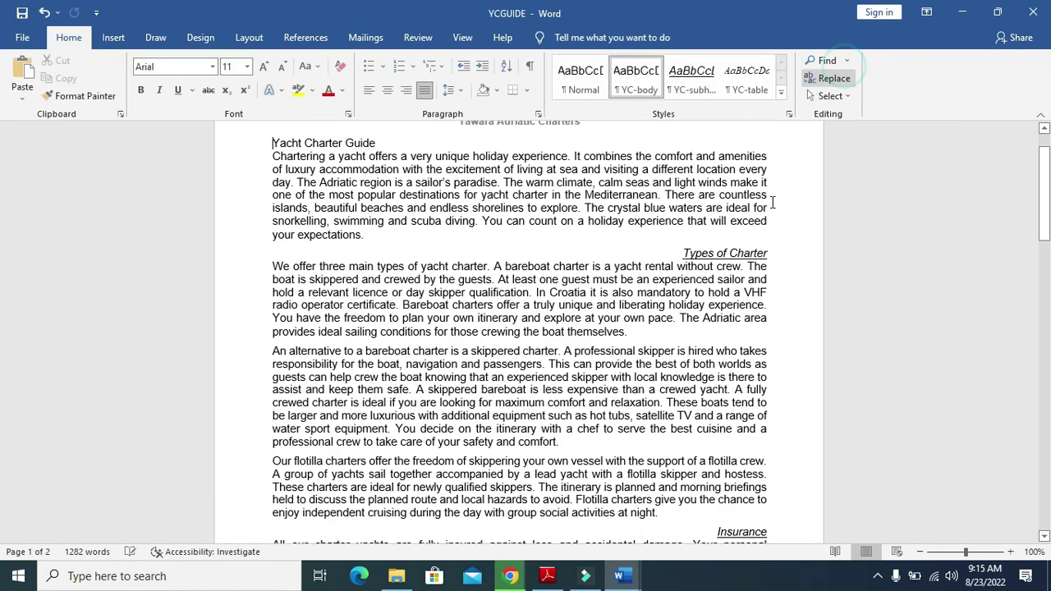
Step: Copy the style name YC-title from question 3 and return to YCGUIDE
click(548, 575)
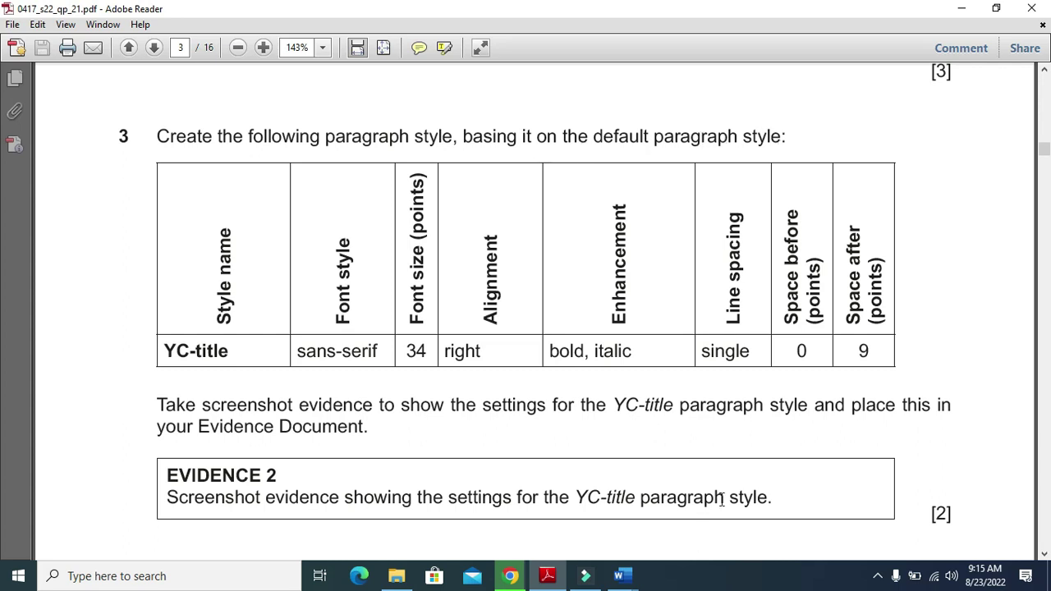
click(619, 575)
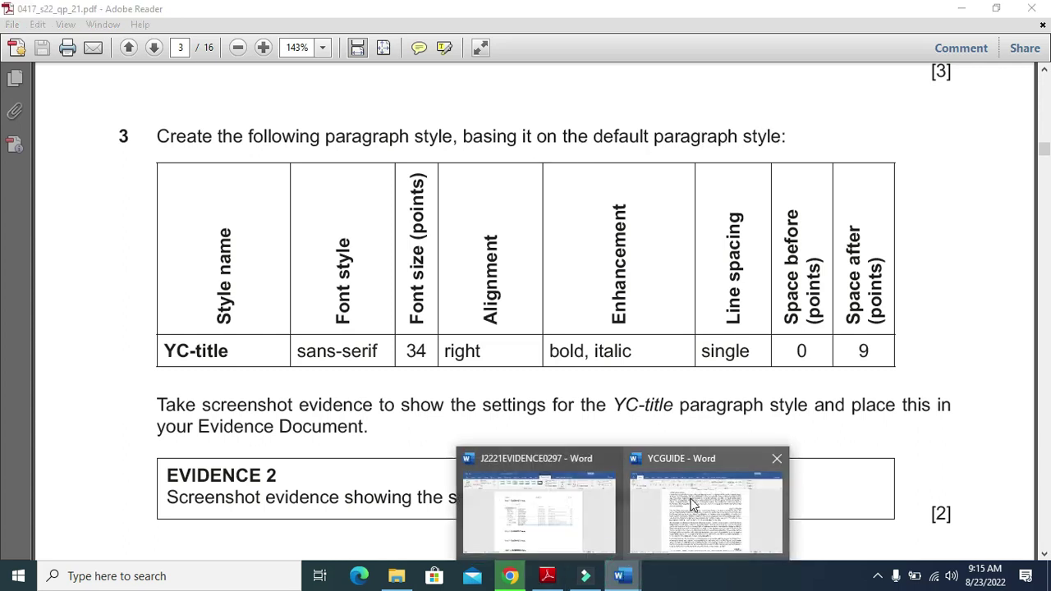
mouse_move(228, 351)
mouse_down()
mouse_move(163, 353)
mouse_move(228, 351)
mouse_up()
right_click(166, 362)
click(197, 376)
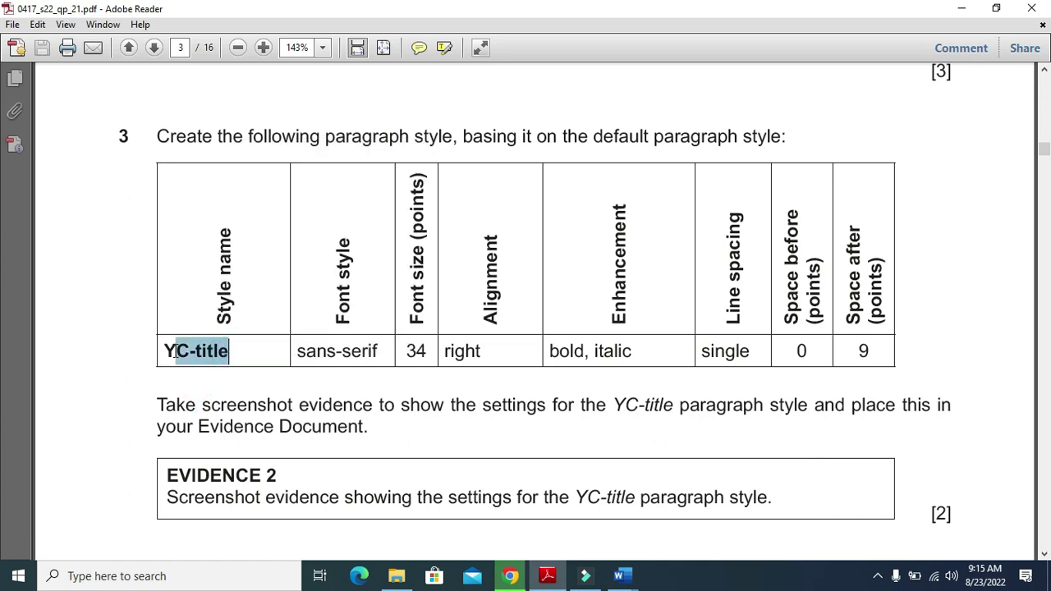
right_click(168, 353)
click(188, 363)
mouse_move(618, 580)
click(673, 513)
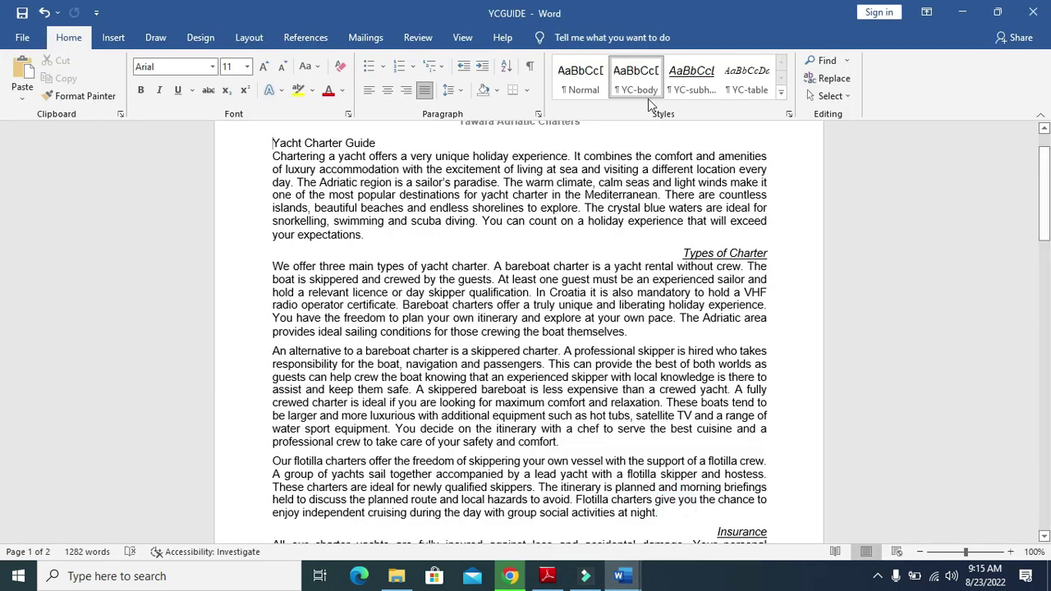
Step: Start a new YC-title style based on (no style), with Normal as the following paragraph
click(781, 92)
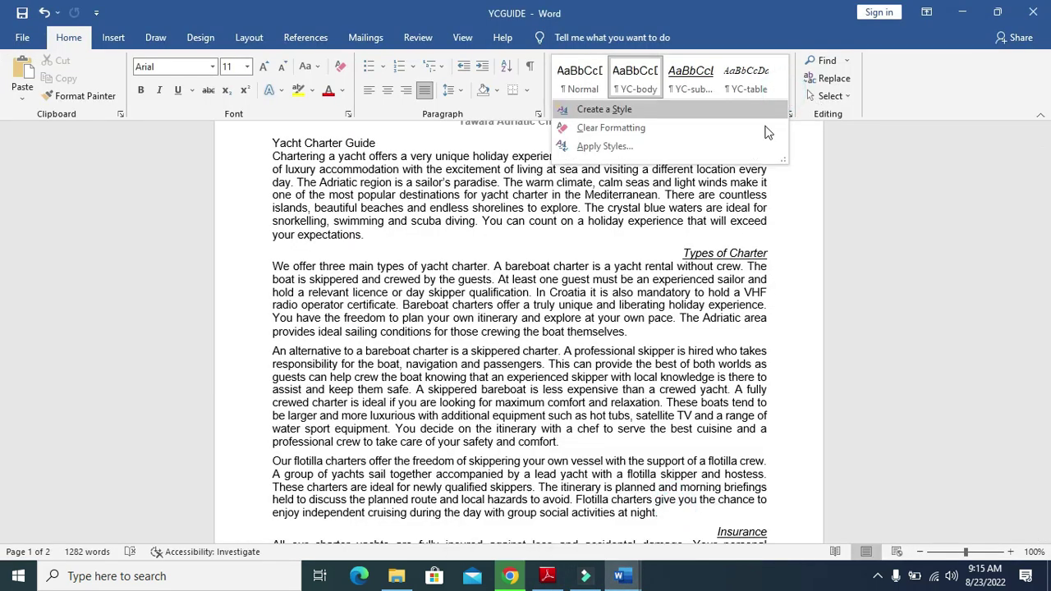
click(612, 108)
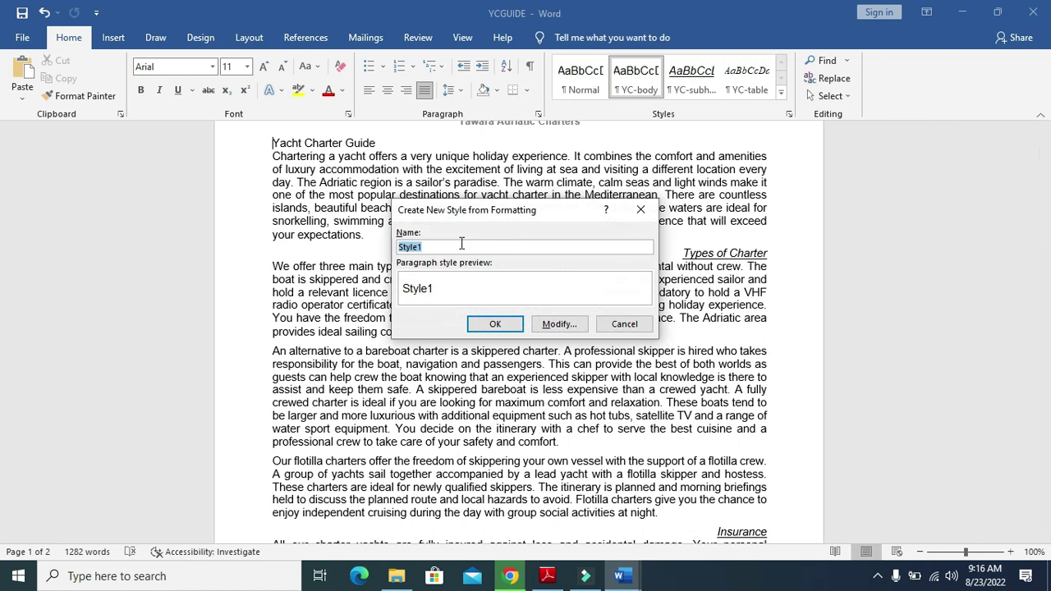
click(560, 325)
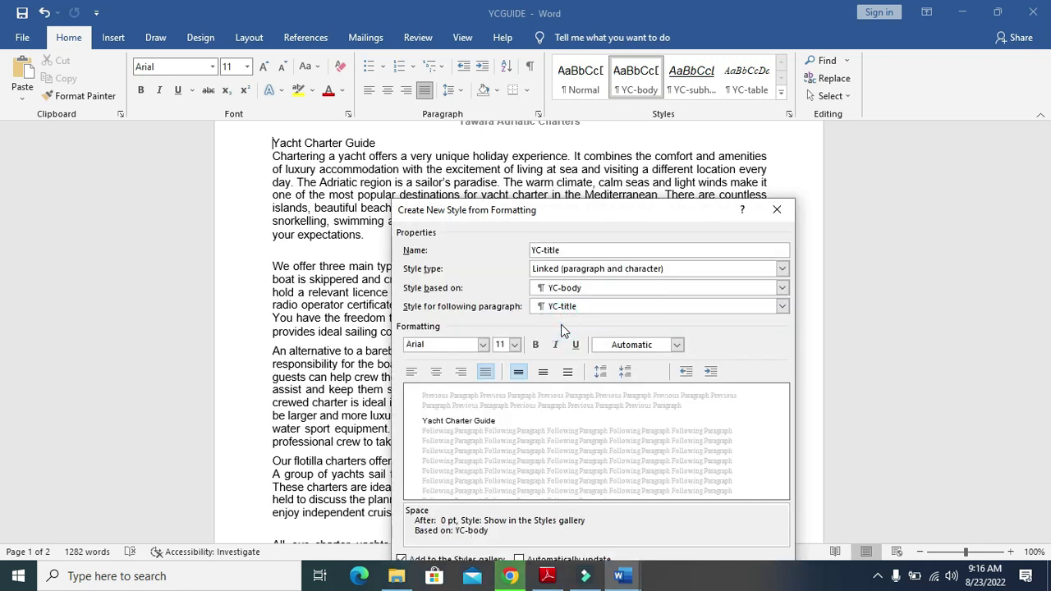
click(782, 289)
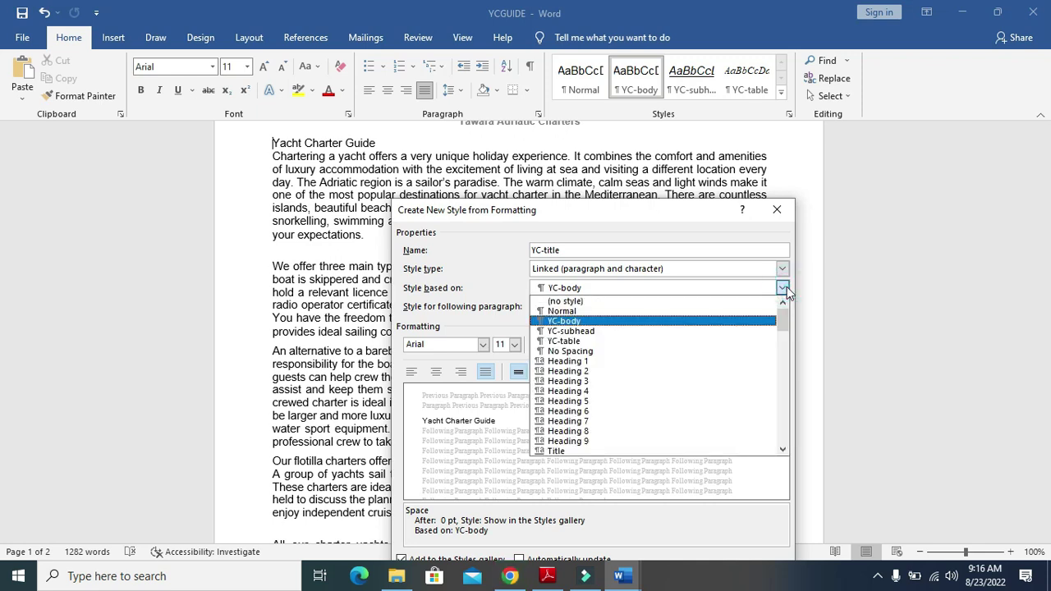
click(572, 303)
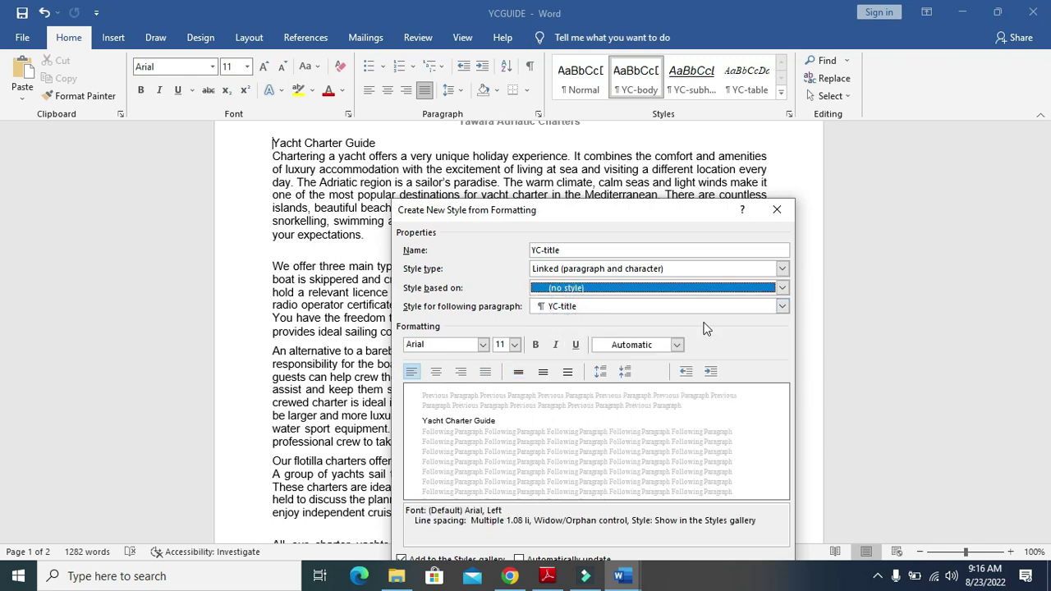
click(785, 306)
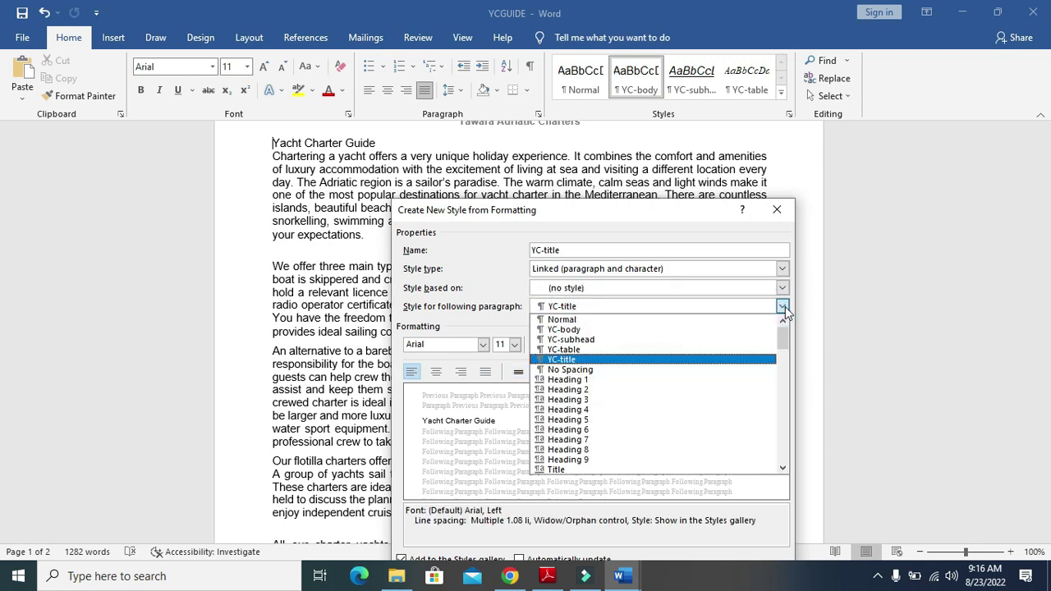
click(626, 320)
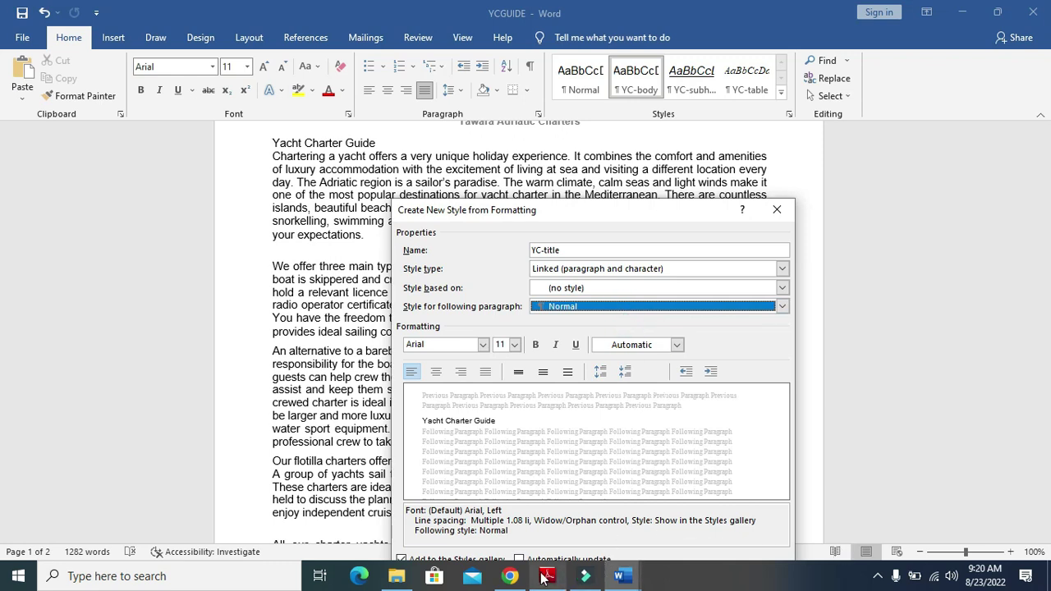
Step: Confirm the sans-serif font requirement in the exam table and keep Arial as the style font
click(545, 576)
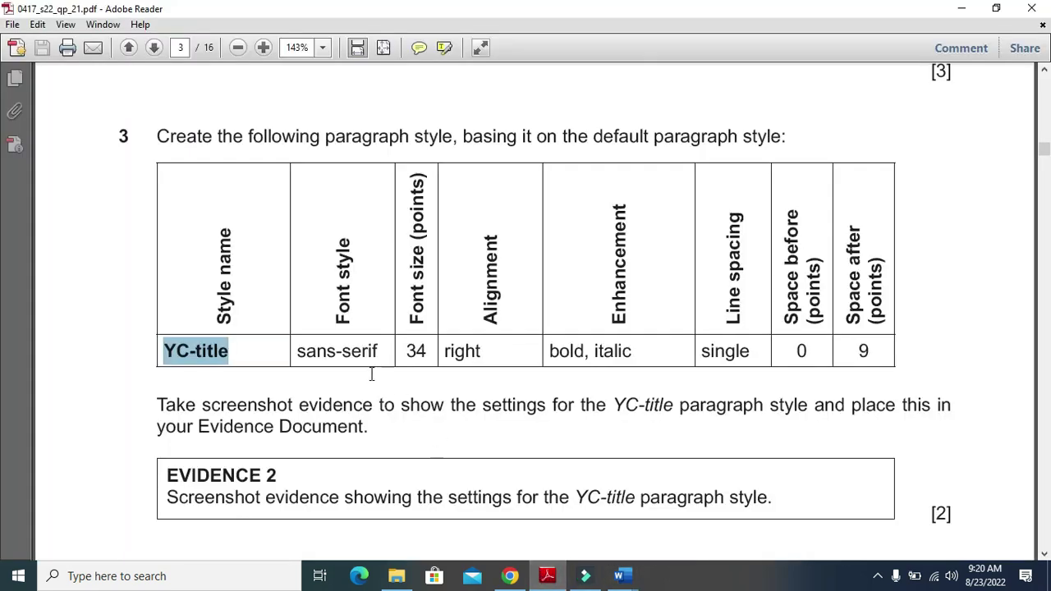
drag(297, 348, 379, 367)
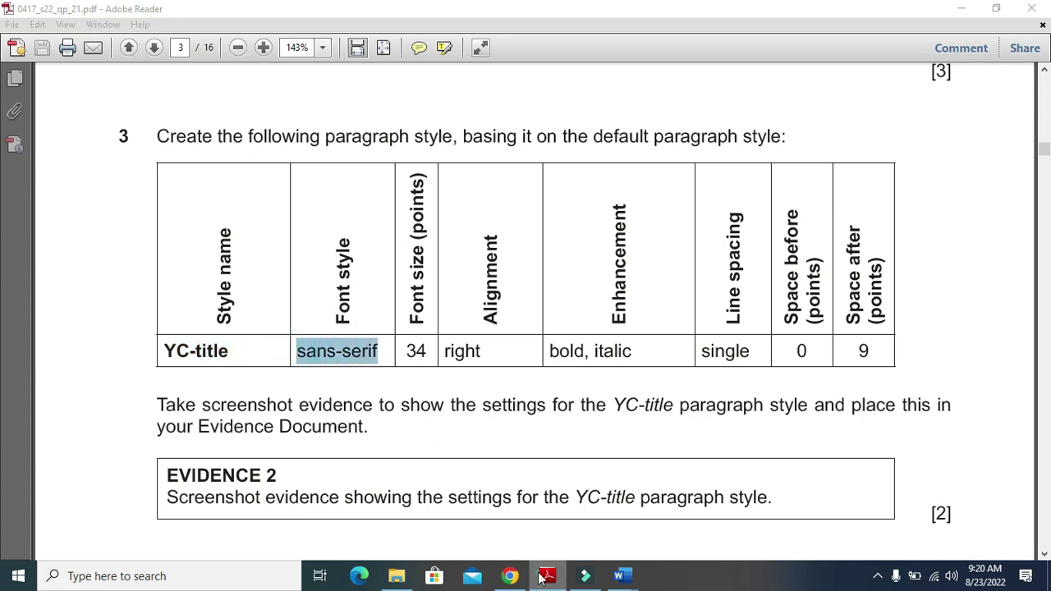
click(545, 576)
click(428, 340)
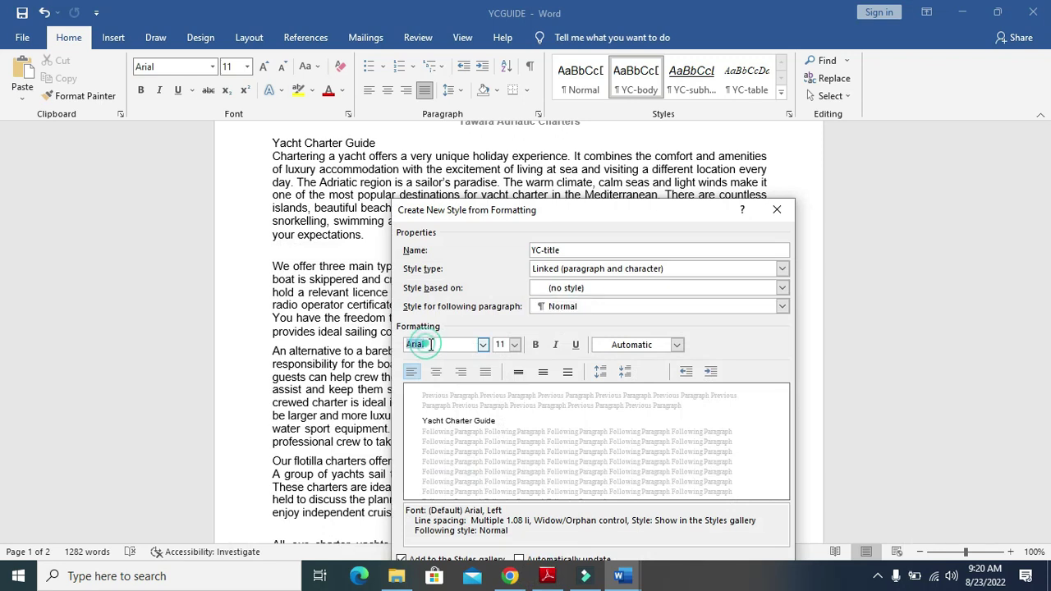
click(483, 344)
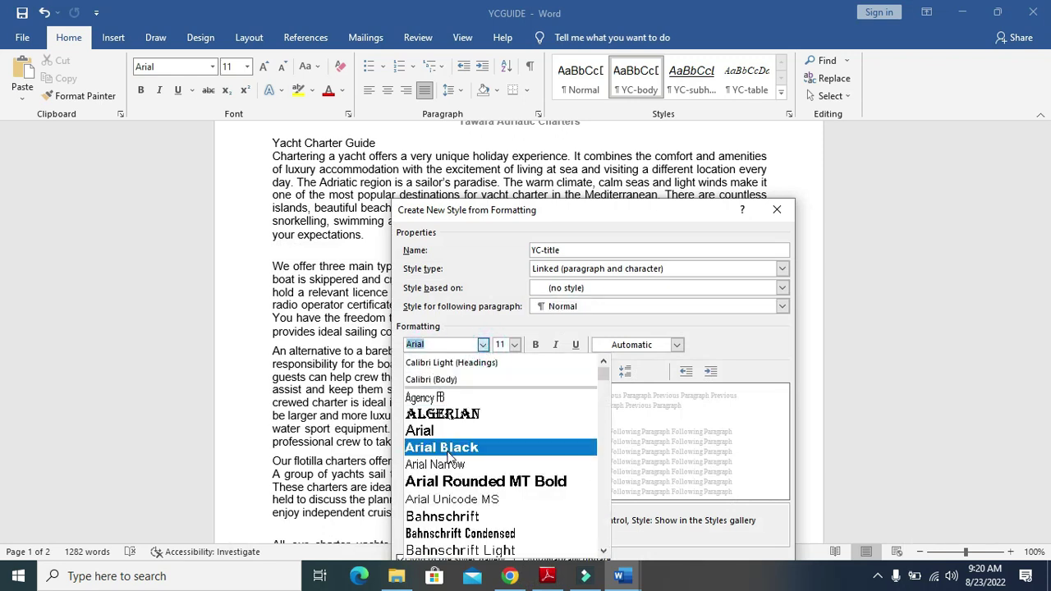
click(420, 430)
Step: Set the YC-title style font size to 34 pt
click(553, 575)
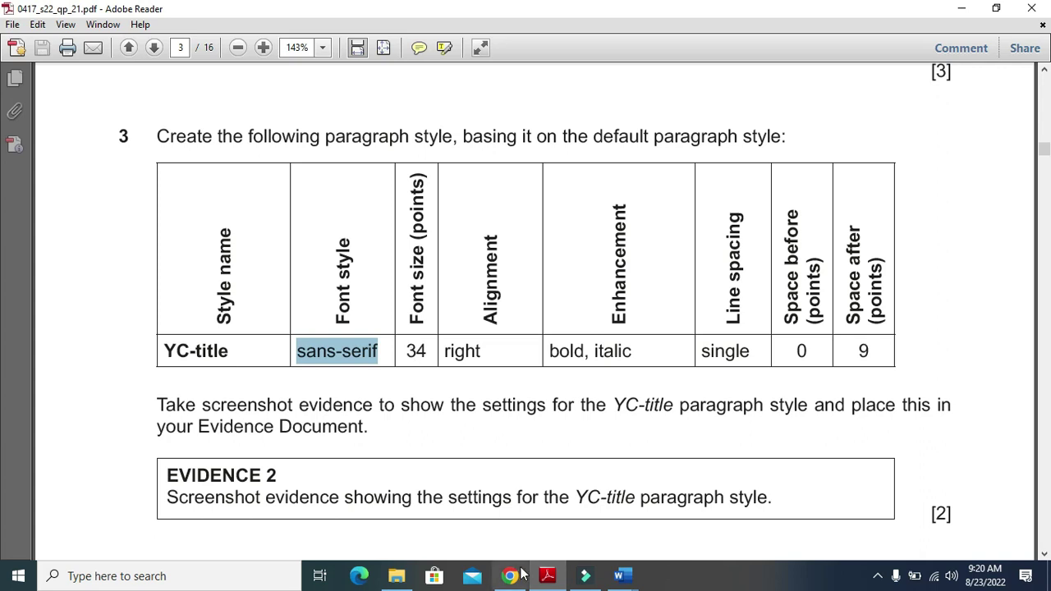
click(546, 575)
click(514, 345)
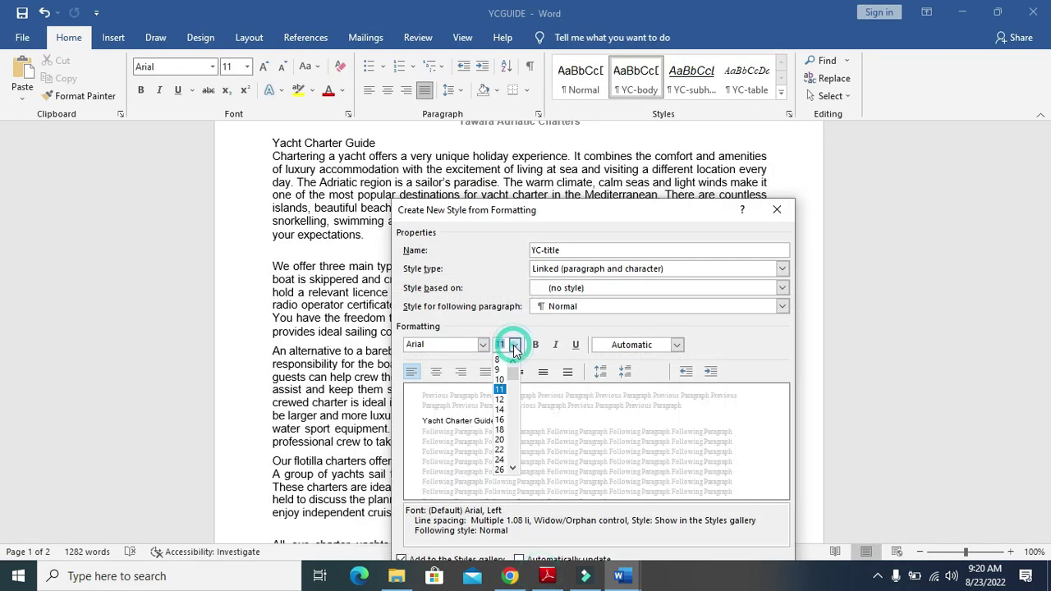
click(512, 468)
click(512, 468)
click(512, 469)
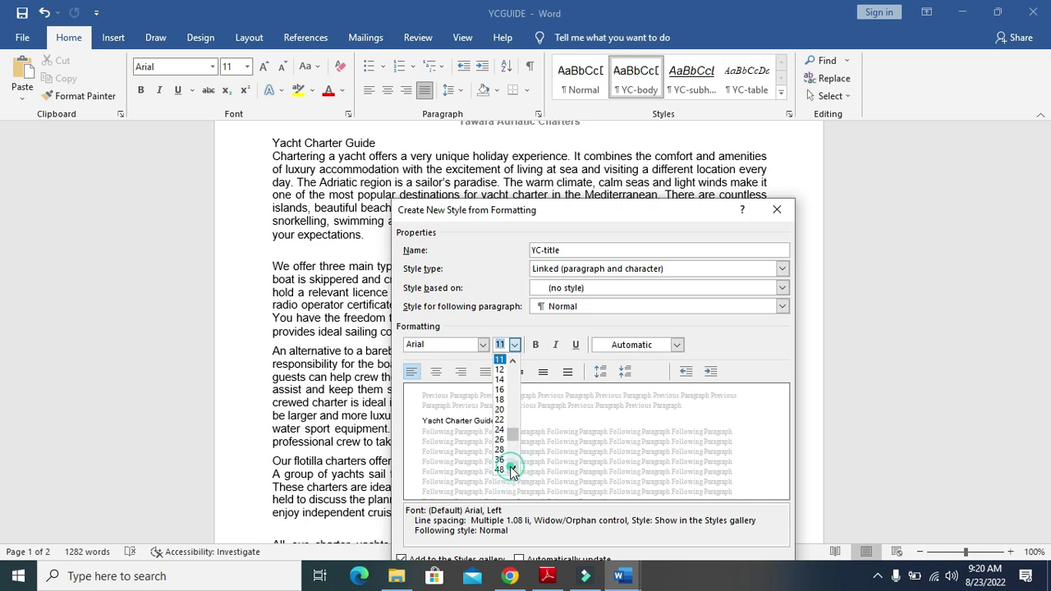
click(506, 343)
text(34)
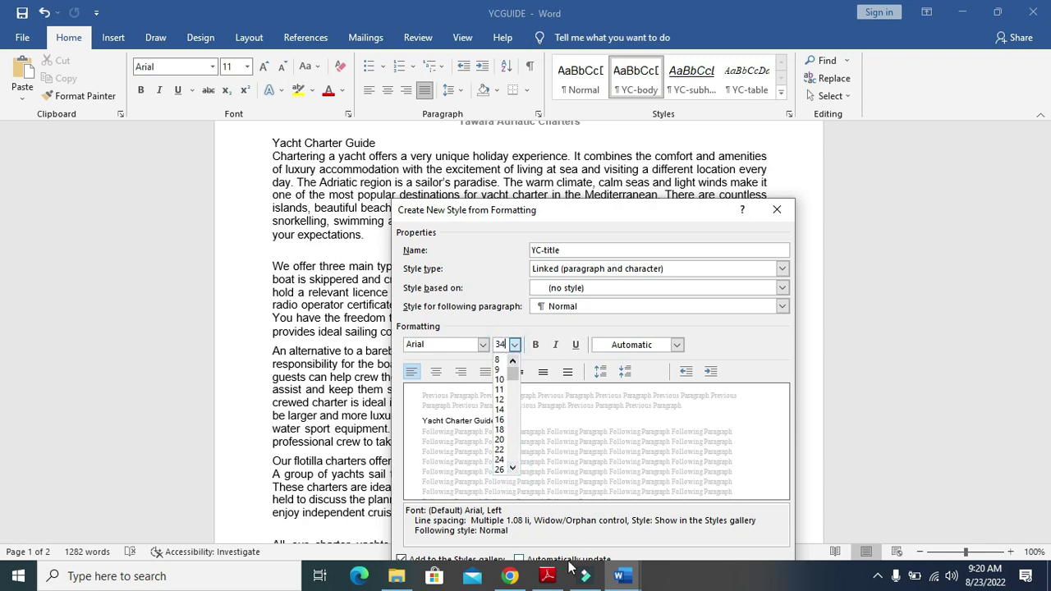
click(527, 326)
Step: Make the YC-title style right-aligned, bold and italic
click(549, 575)
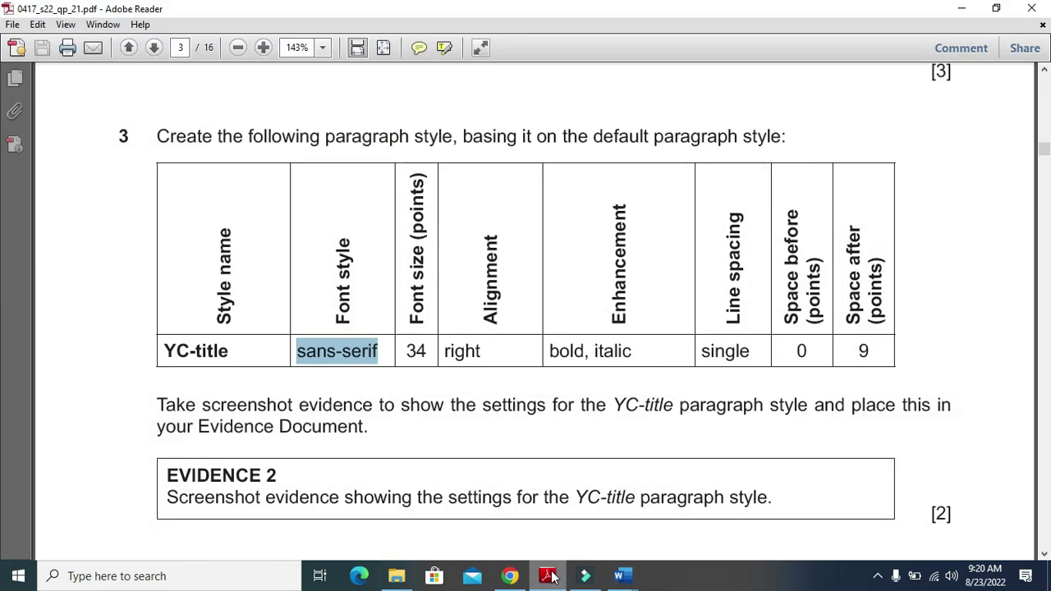
click(550, 577)
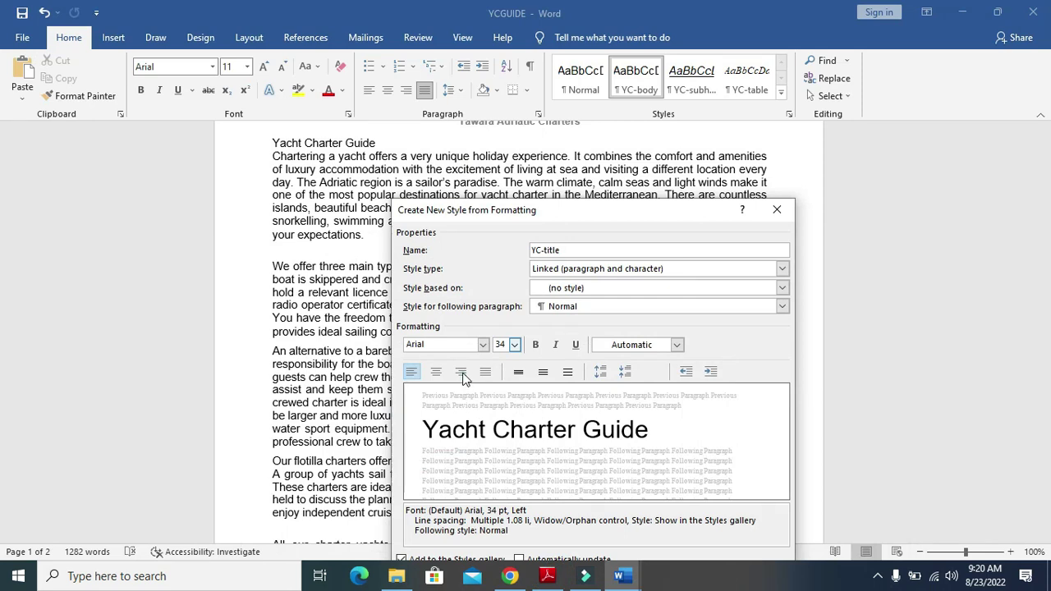
click(460, 372)
click(549, 575)
click(549, 577)
click(535, 345)
click(555, 345)
click(547, 577)
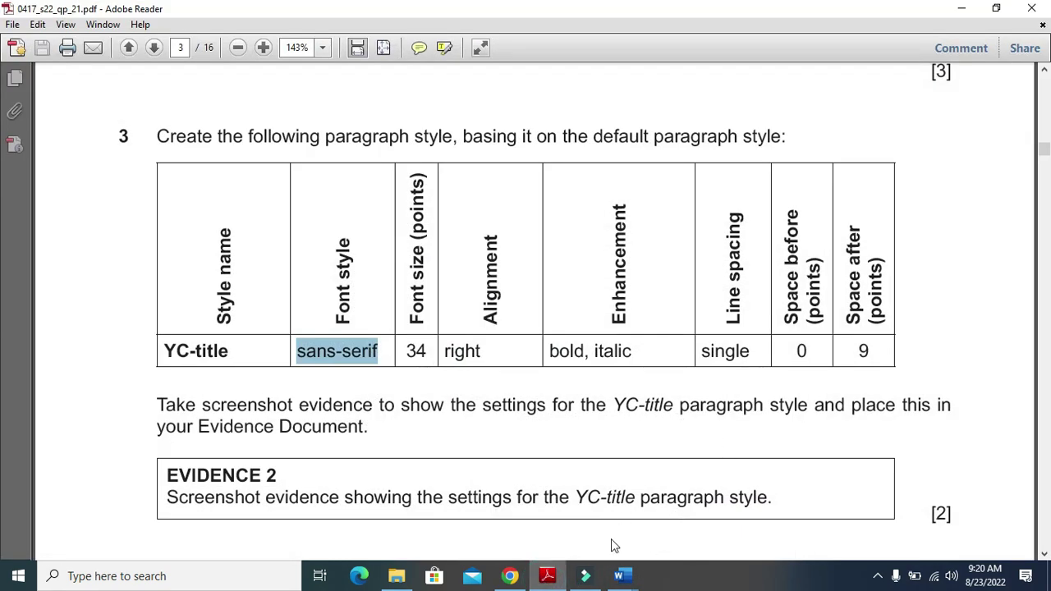
click(547, 576)
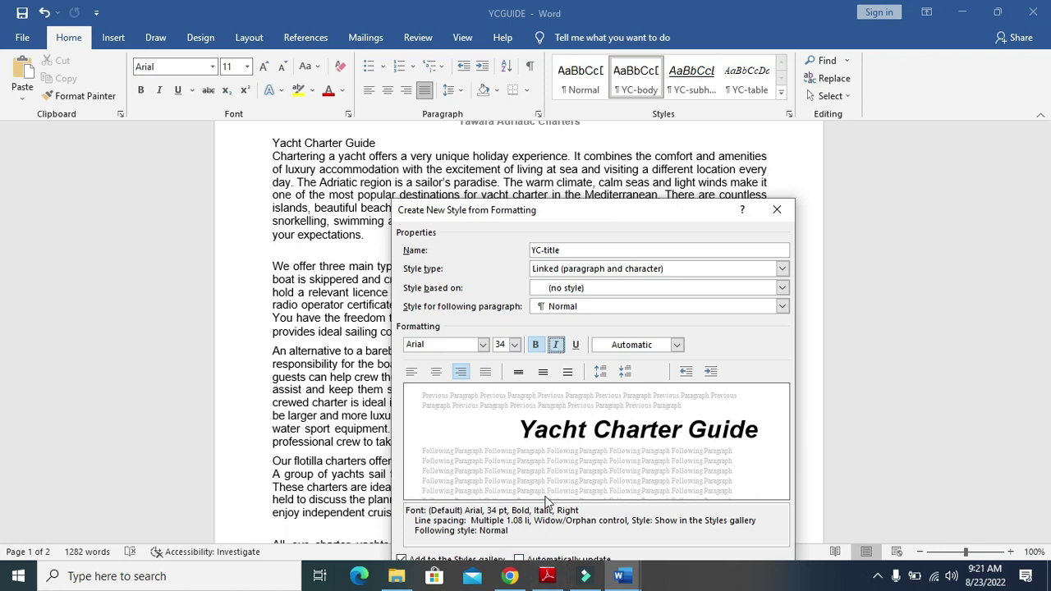
drag(622, 207, 616, 67)
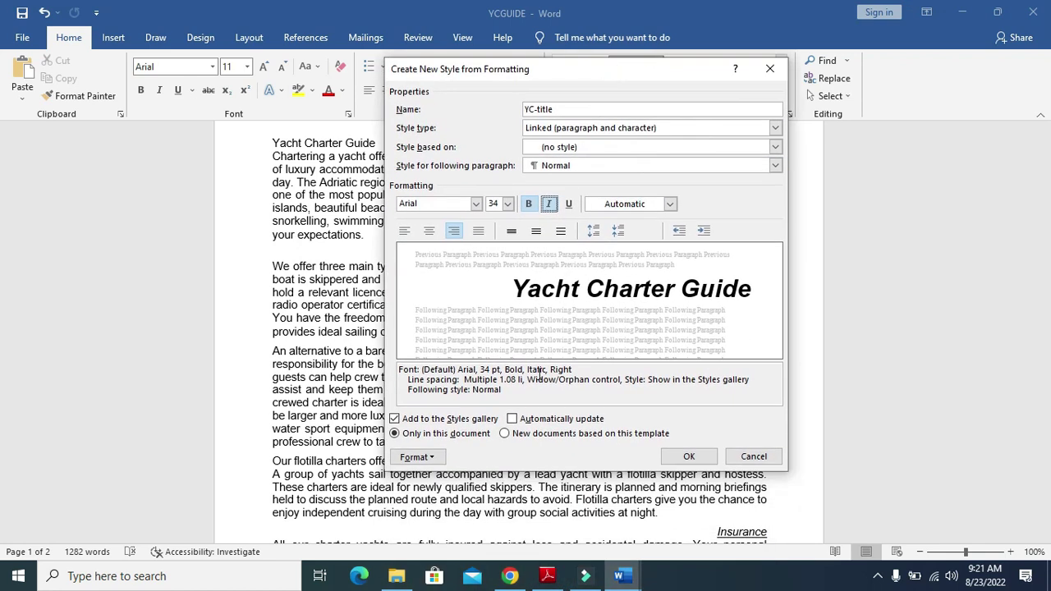
Step: Give YC-title single line spacing and 9 pt after, then create and apply the style
click(419, 457)
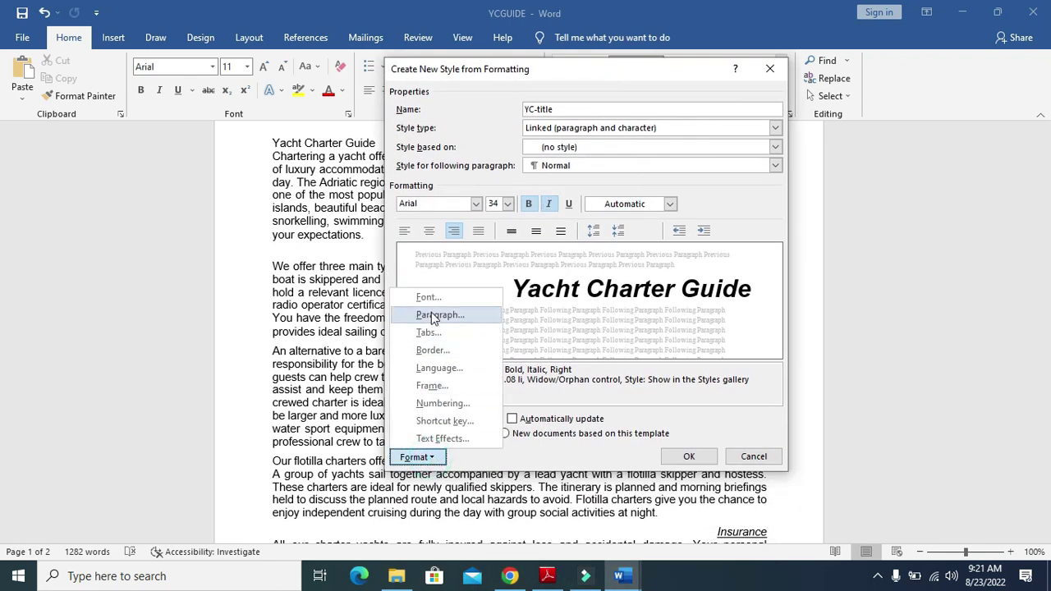
click(430, 311)
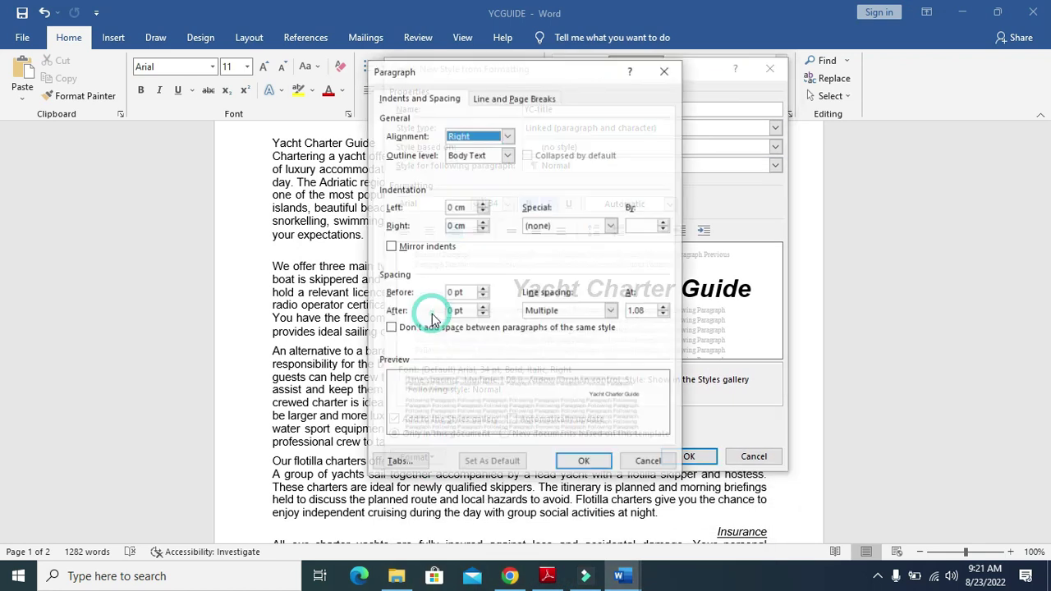
click(611, 310)
click(558, 323)
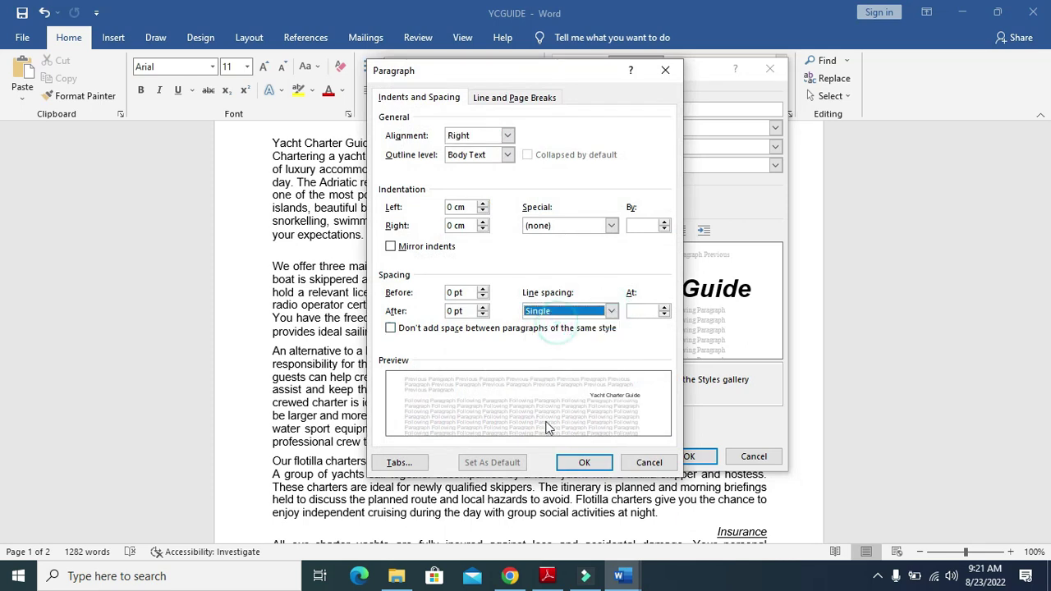
key(alt+Tab)
key(alt+Tab)
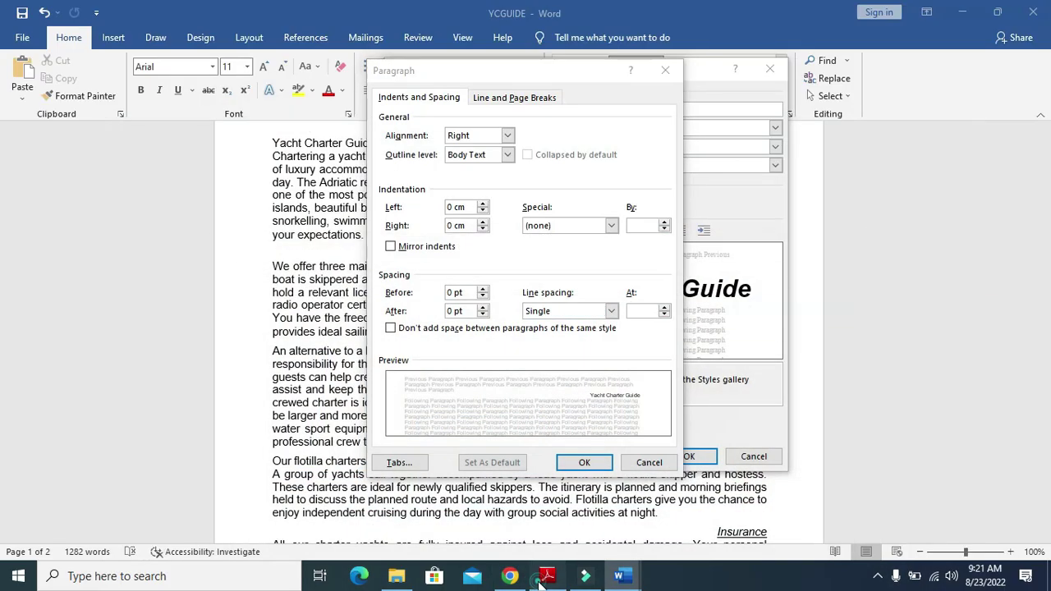
key(alt+Tab)
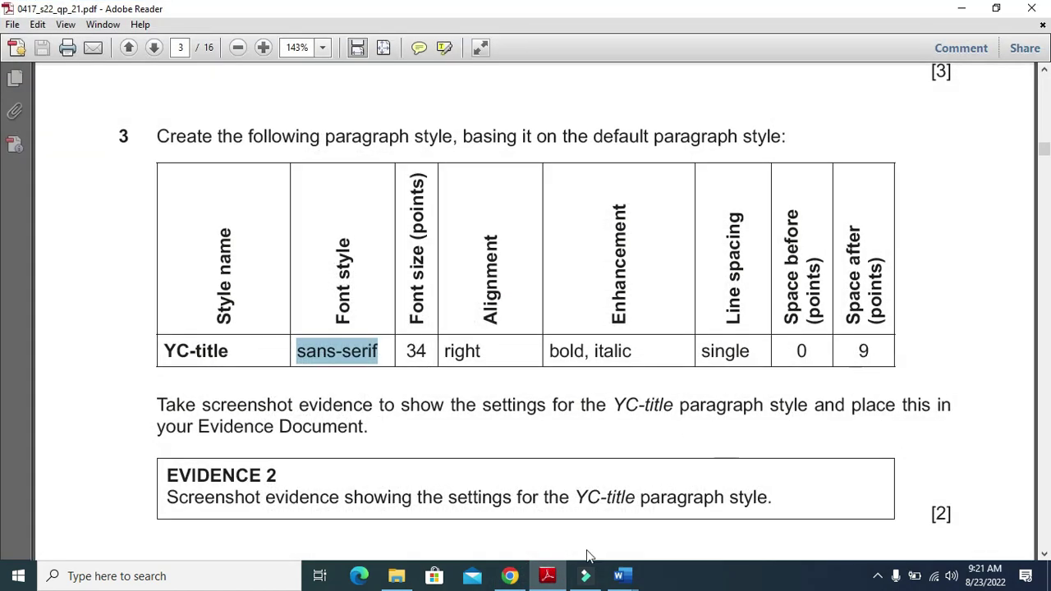
click(547, 575)
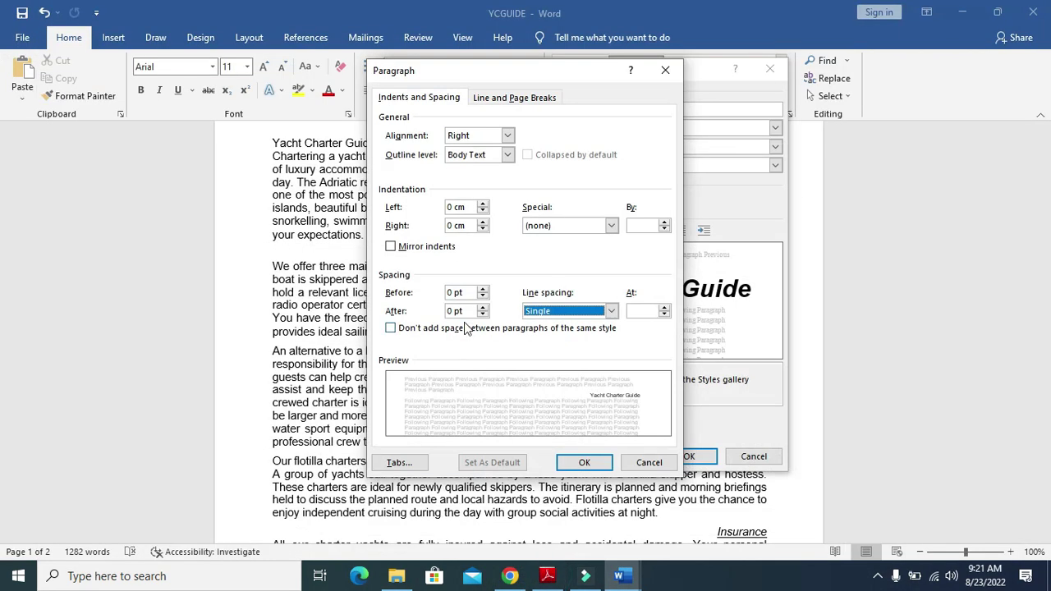
drag(453, 312, 444, 317)
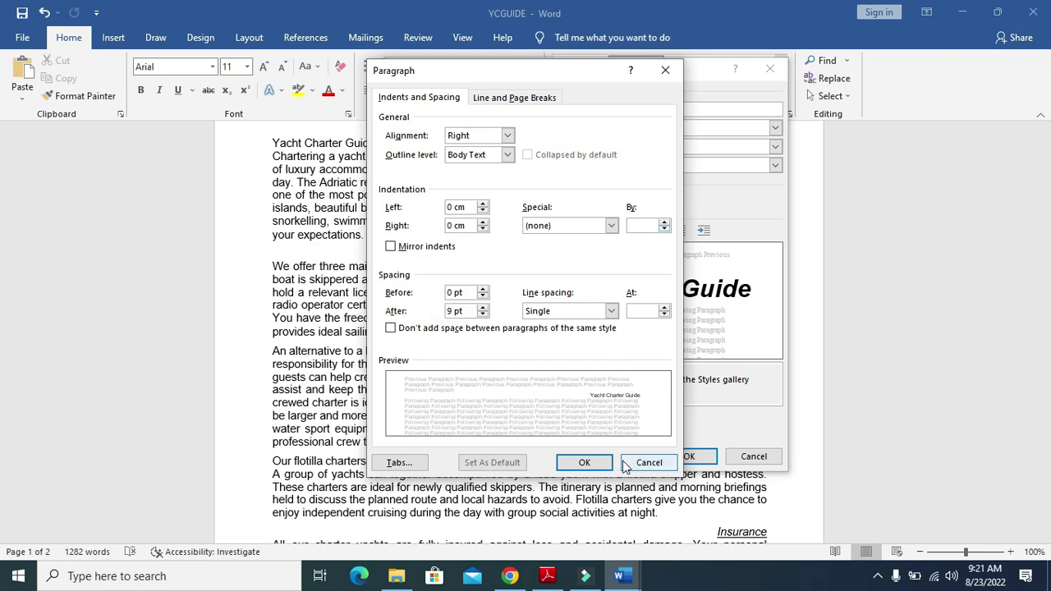
click(601, 467)
click(688, 458)
Step: Review the exam PDF's instruction to screenshot the YC-title style settings as Evidence 2
scroll(597, 388, up, 1)
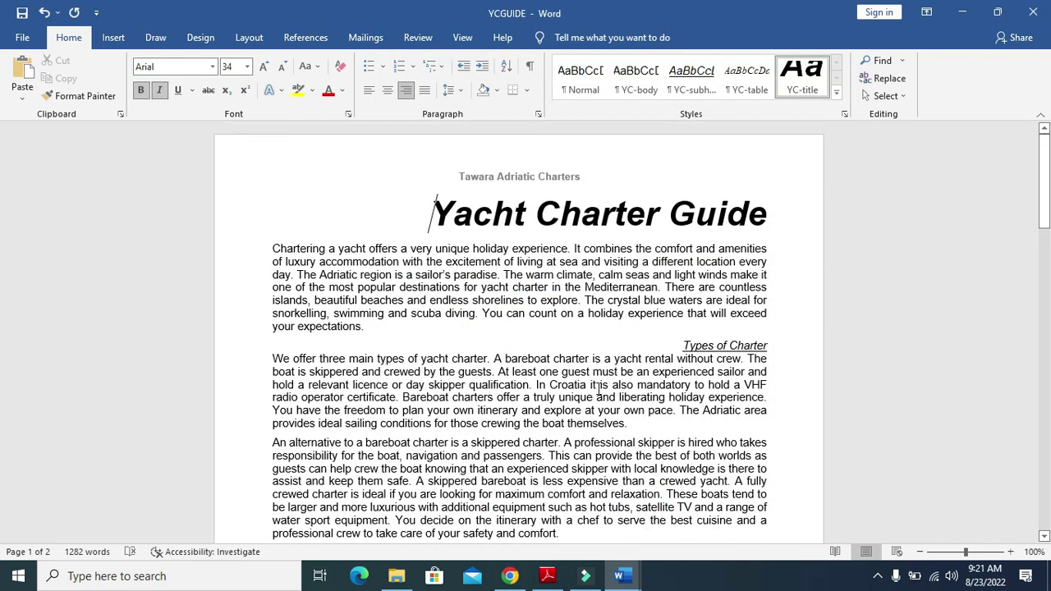
click(547, 575)
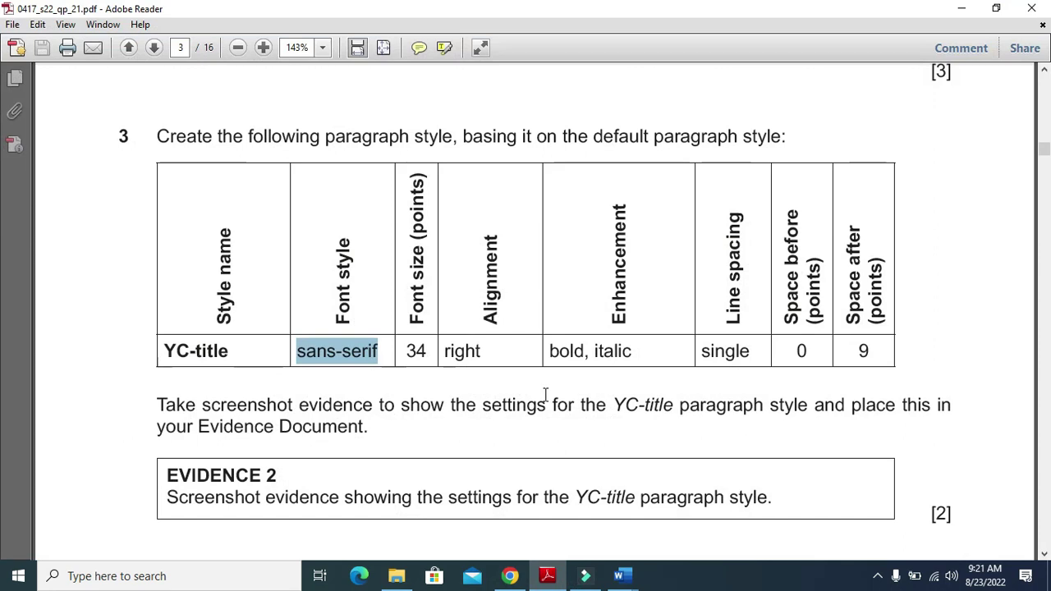
drag(161, 404, 940, 416)
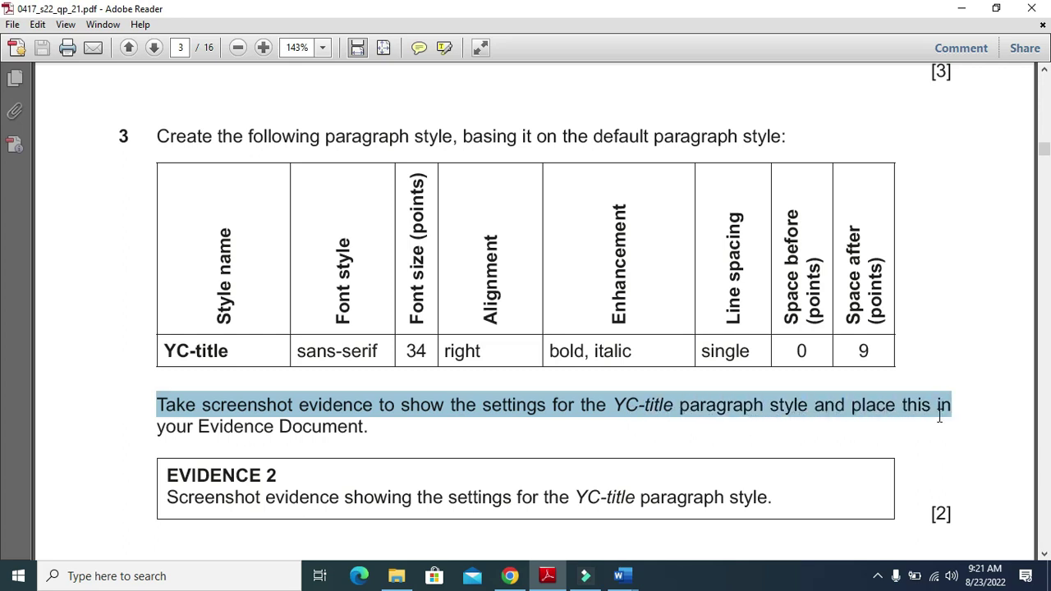
click(548, 577)
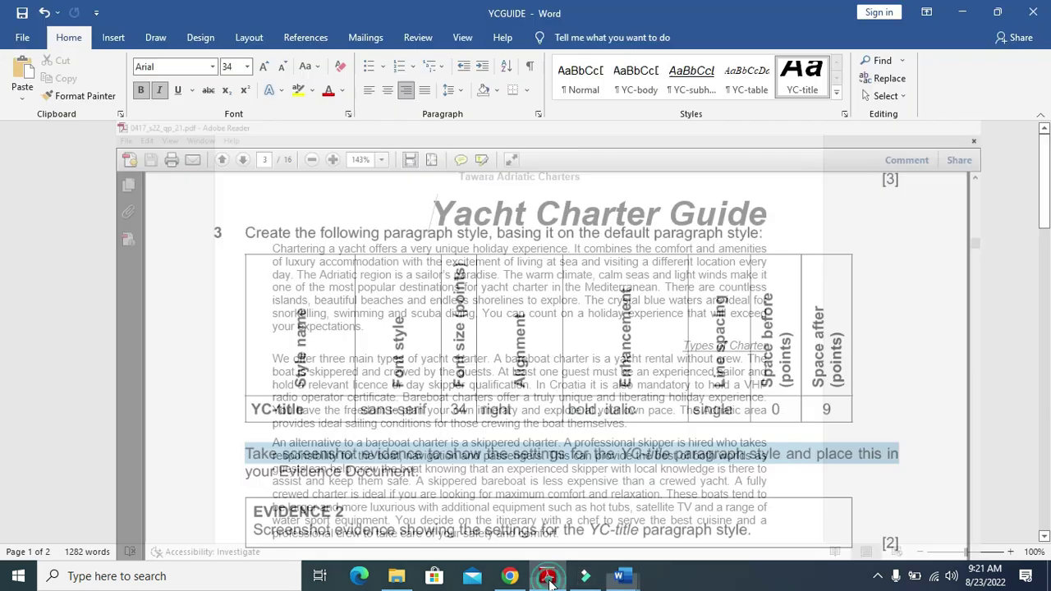
right_click(817, 79)
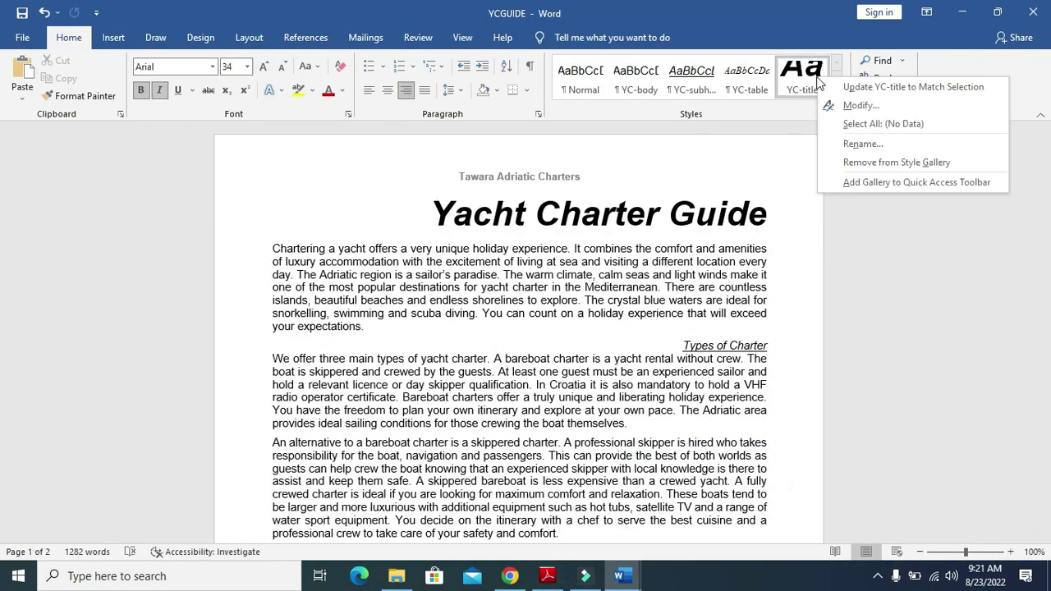
click(832, 105)
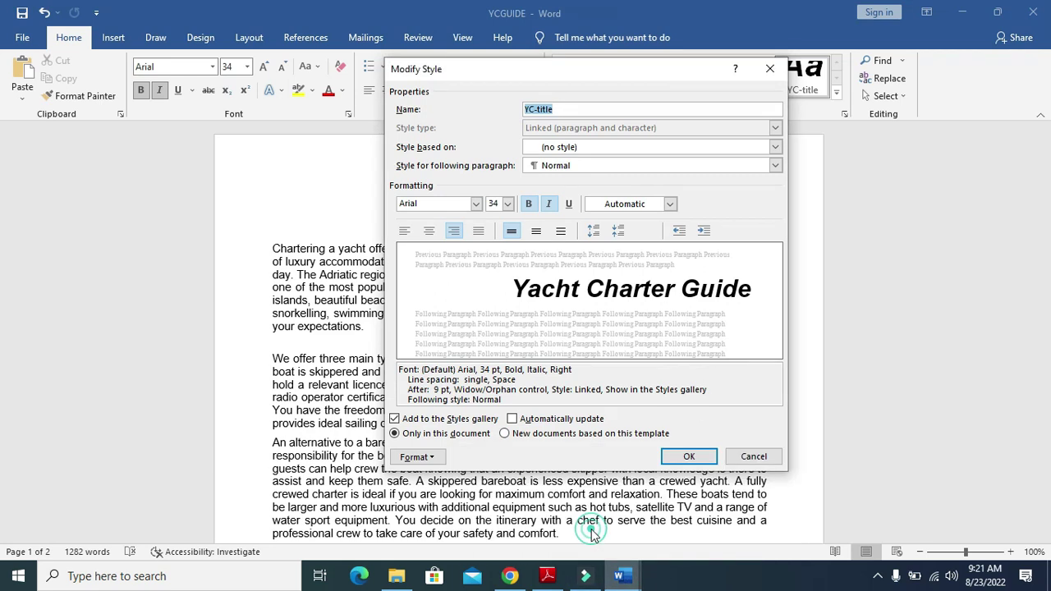
click(688, 457)
mouse_move(622, 574)
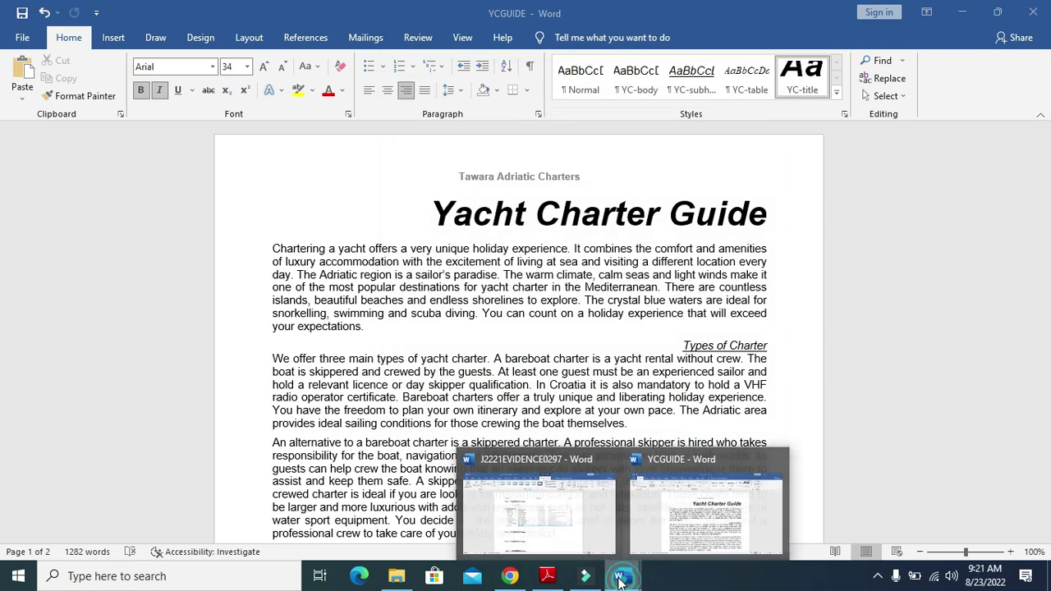
Step: Paste the screenshot under Step 3 and crop it down to the style dialog
click(563, 538)
click(463, 426)
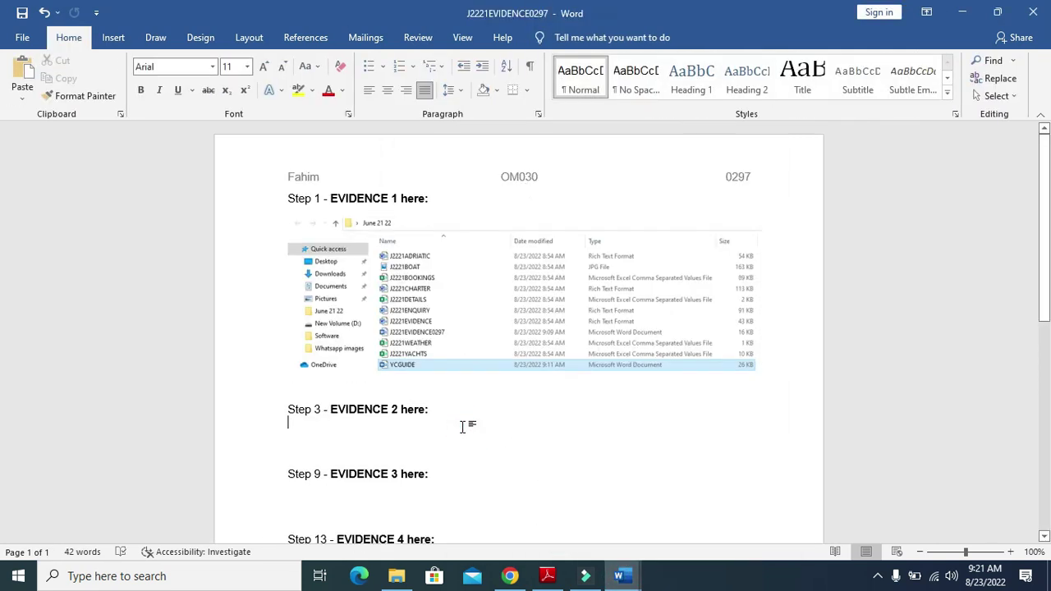
key(ctrl+v)
click(499, 400)
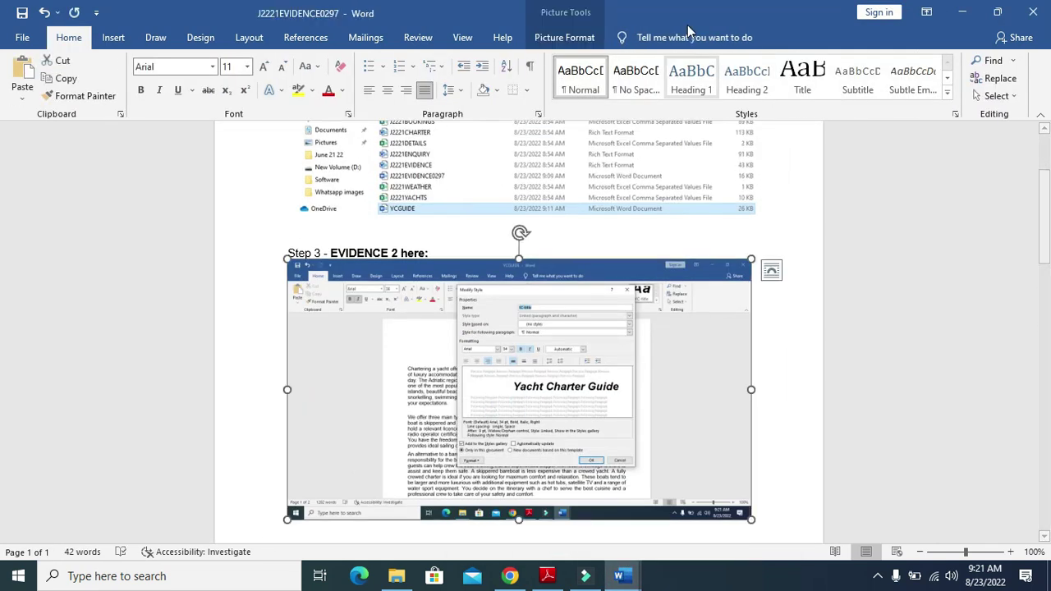
click(563, 37)
click(935, 78)
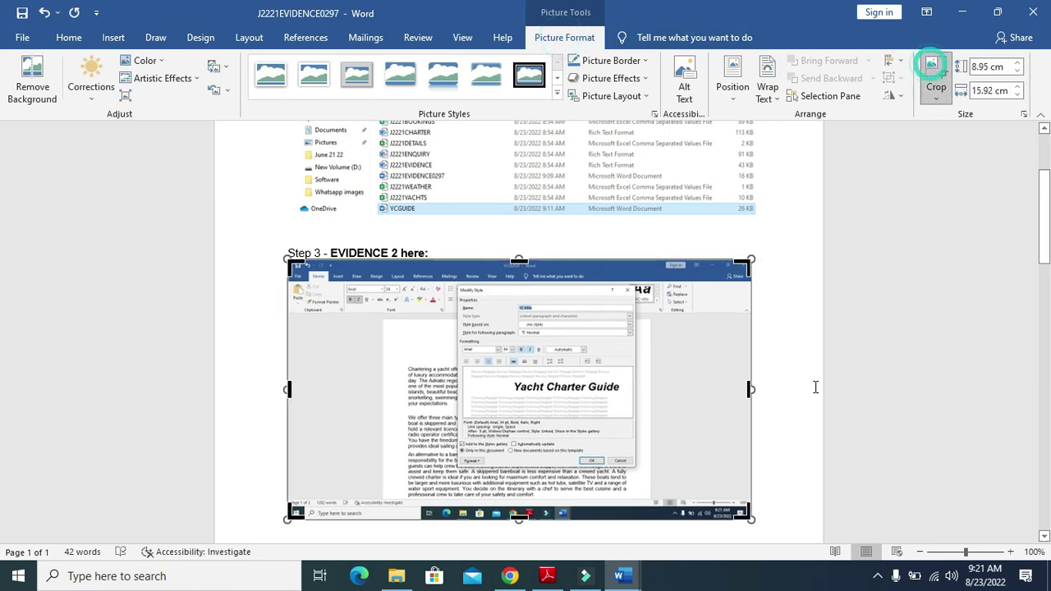
drag(746, 513, 633, 464)
drag(289, 261, 451, 283)
click(644, 322)
Step: Enlarge the cropped style-settings screenshot
click(418, 355)
drag(464, 442, 608, 513)
scroll(687, 418, down, 3)
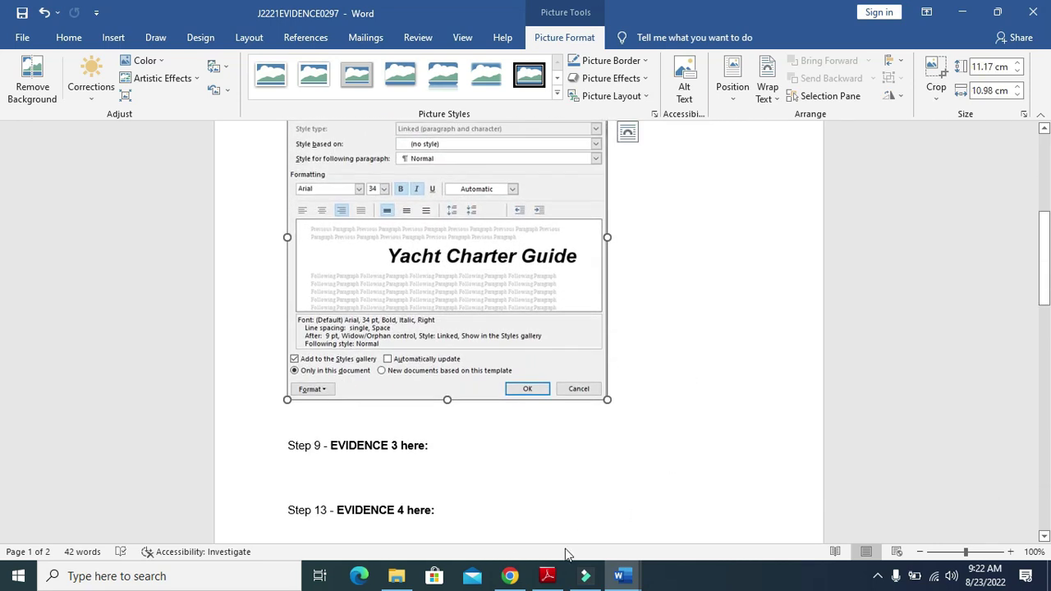
click(547, 576)
scroll(568, 345, down, 3)
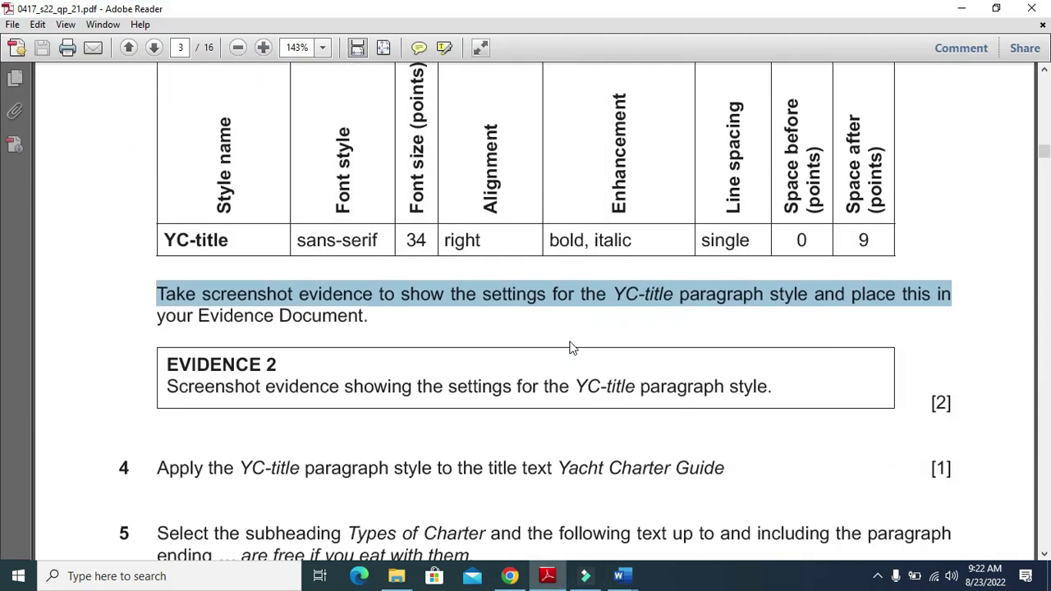
Step: Read question 4 on applying the YC-title style in the exam PDF
scroll(573, 347, down, 3)
drag(154, 362, 555, 372)
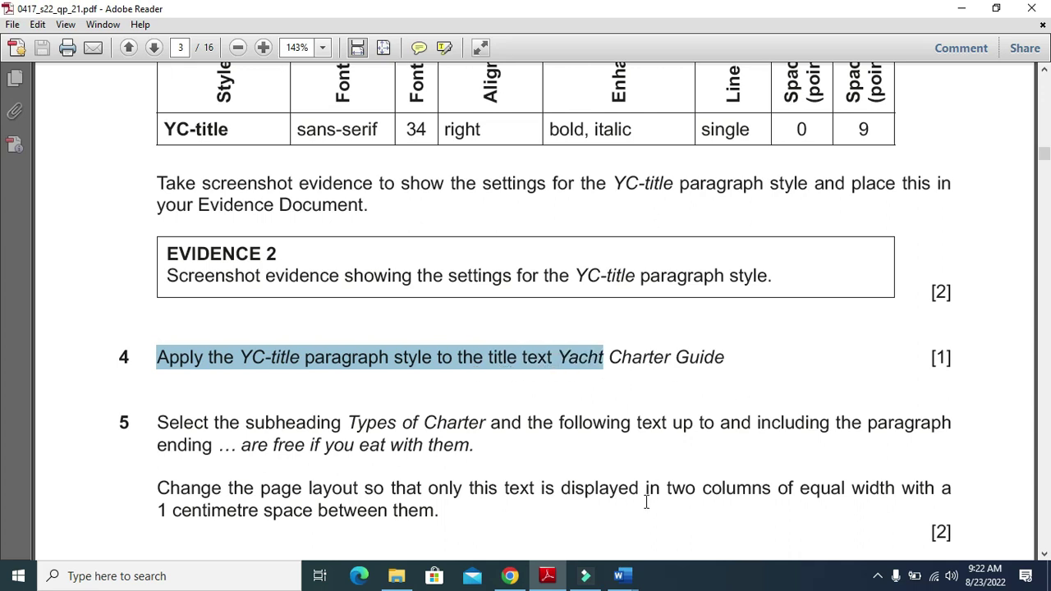
click(621, 576)
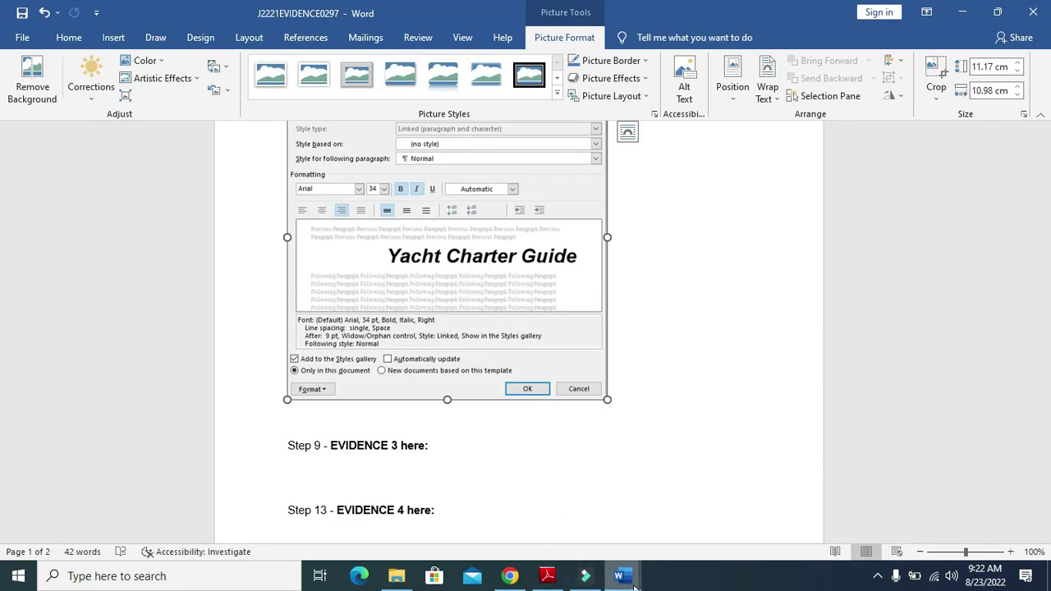
click(671, 513)
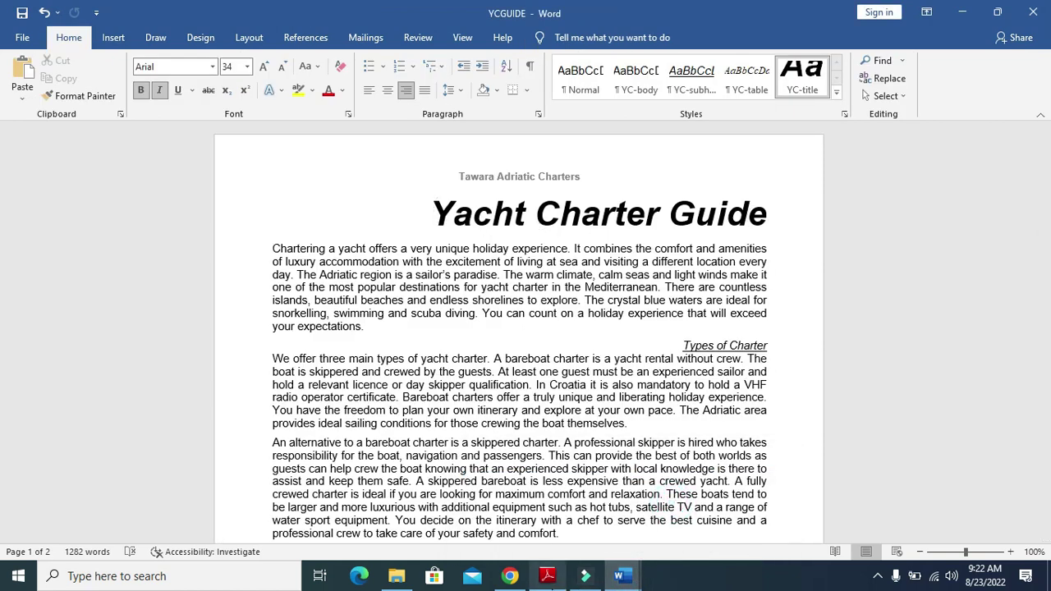
Step: Read question 5 on the two-column layout, then return to YCGUIDE
click(548, 575)
scroll(298, 438, down, 2)
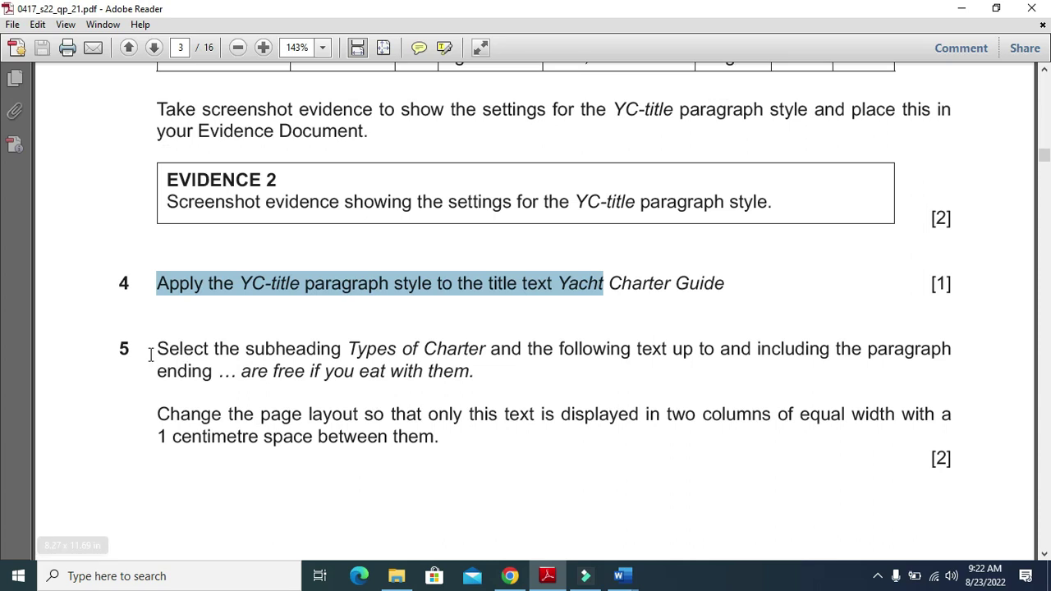
drag(155, 348, 922, 356)
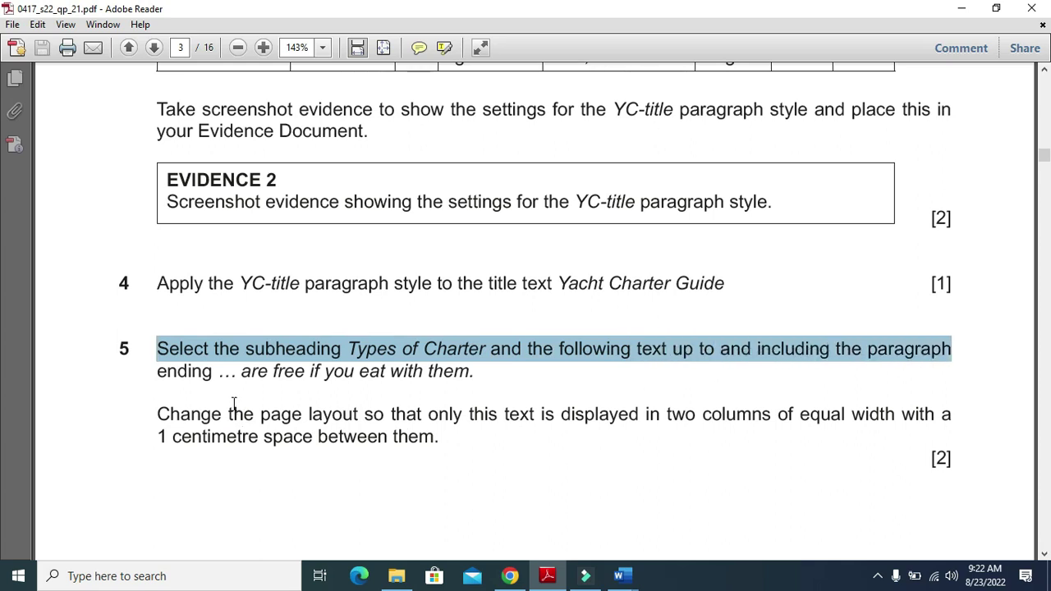
drag(243, 372, 473, 375)
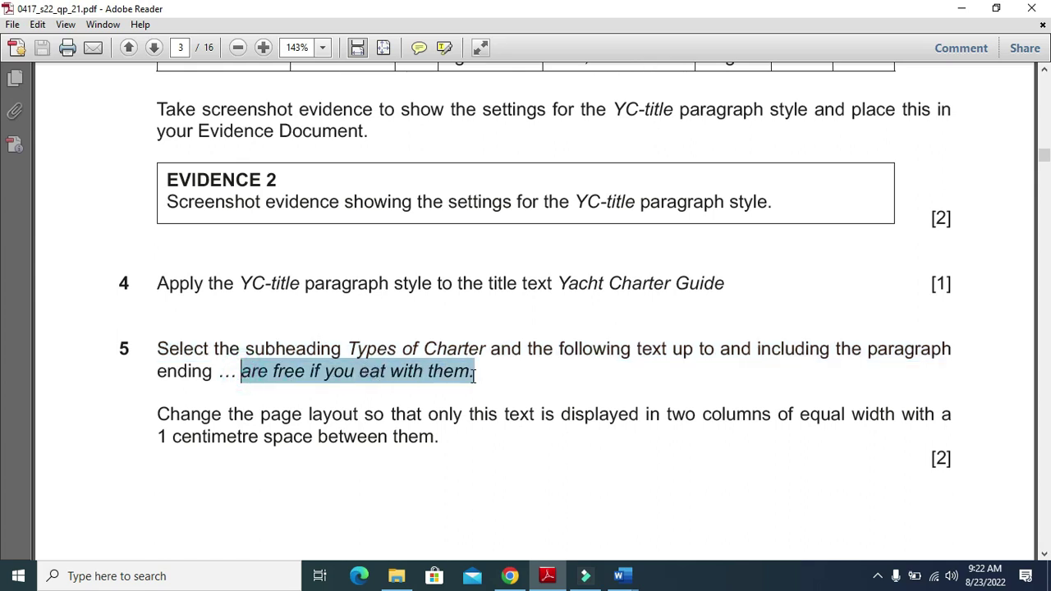
click(620, 575)
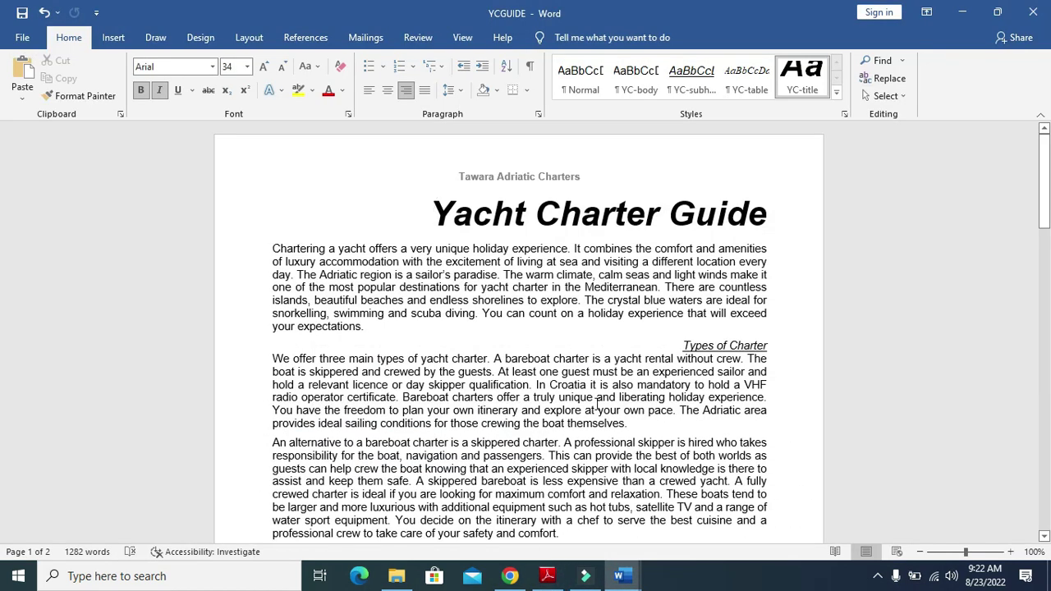
Step: Select 'Types of Charter' through '...are free if you eat with them.' and recheck the column requirement
drag(683, 345, 656, 370)
click(548, 575)
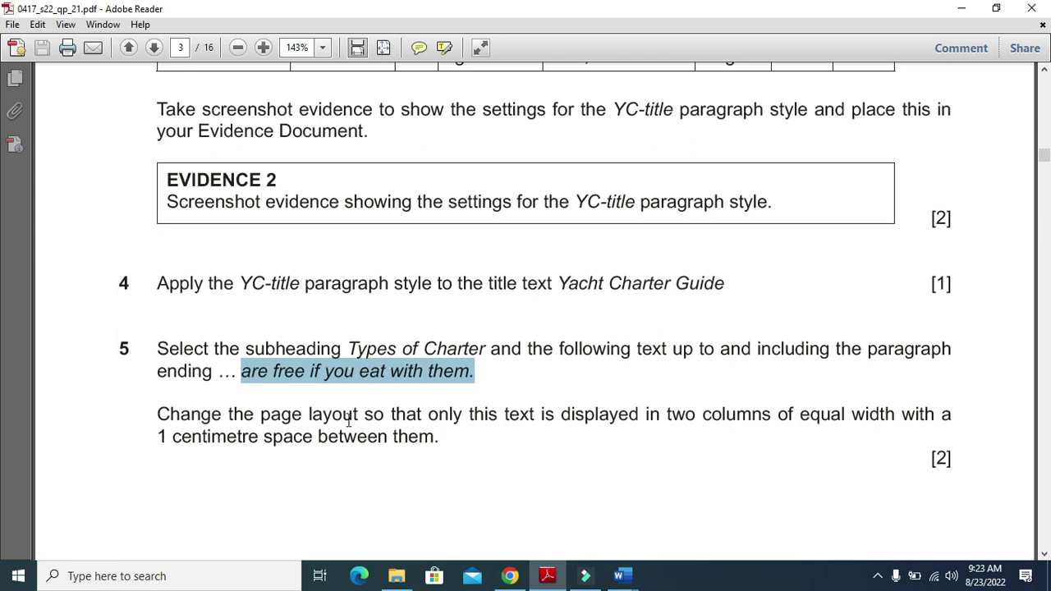
drag(164, 412, 566, 416)
drag(666, 418, 957, 416)
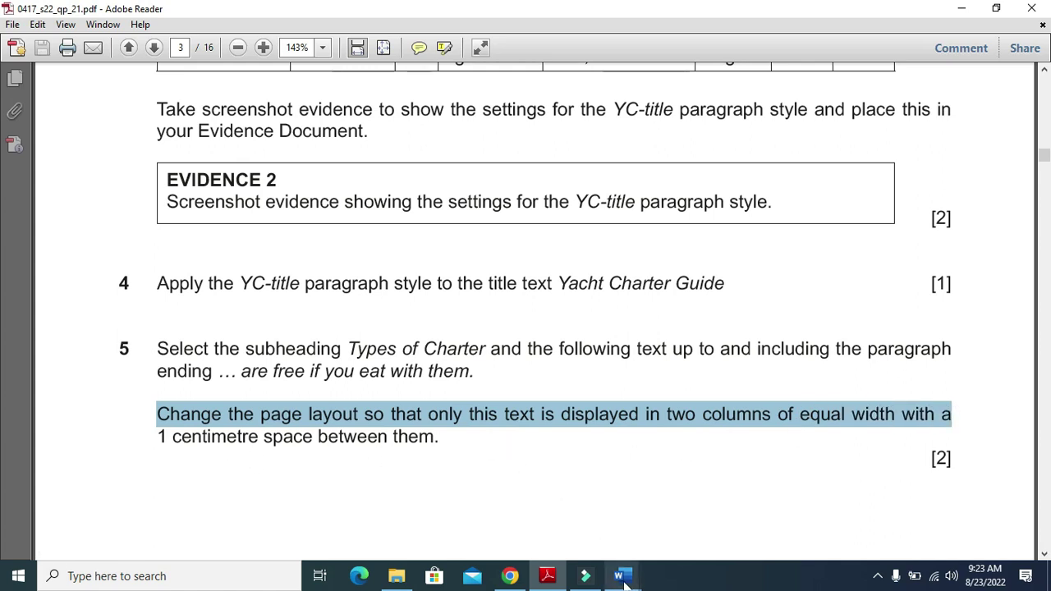
mouse_move(624, 579)
click(704, 534)
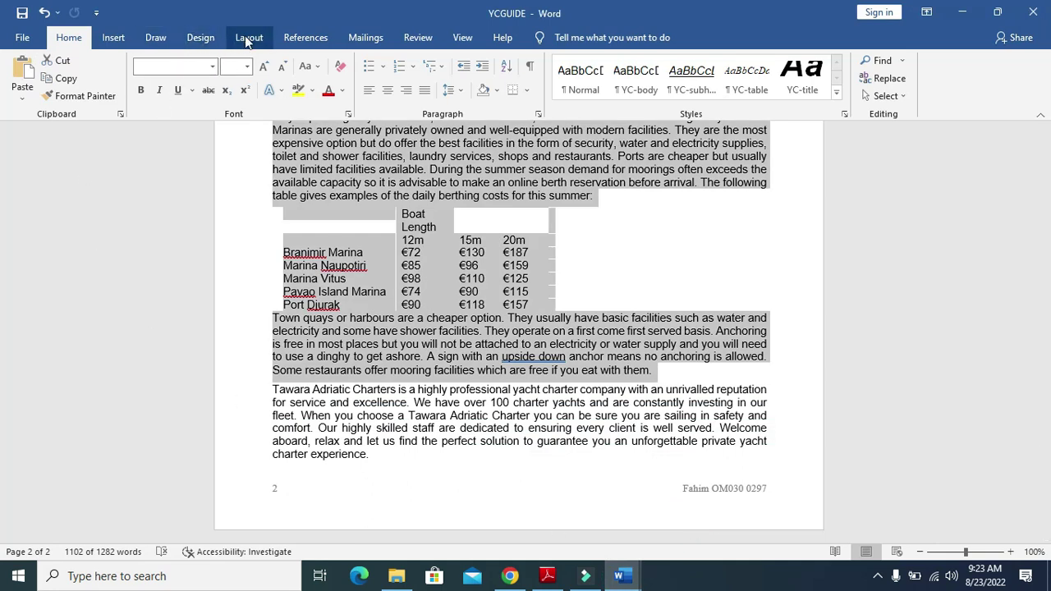
Step: Format the selected text as two equal columns with 1 cm spacing
click(248, 38)
click(137, 93)
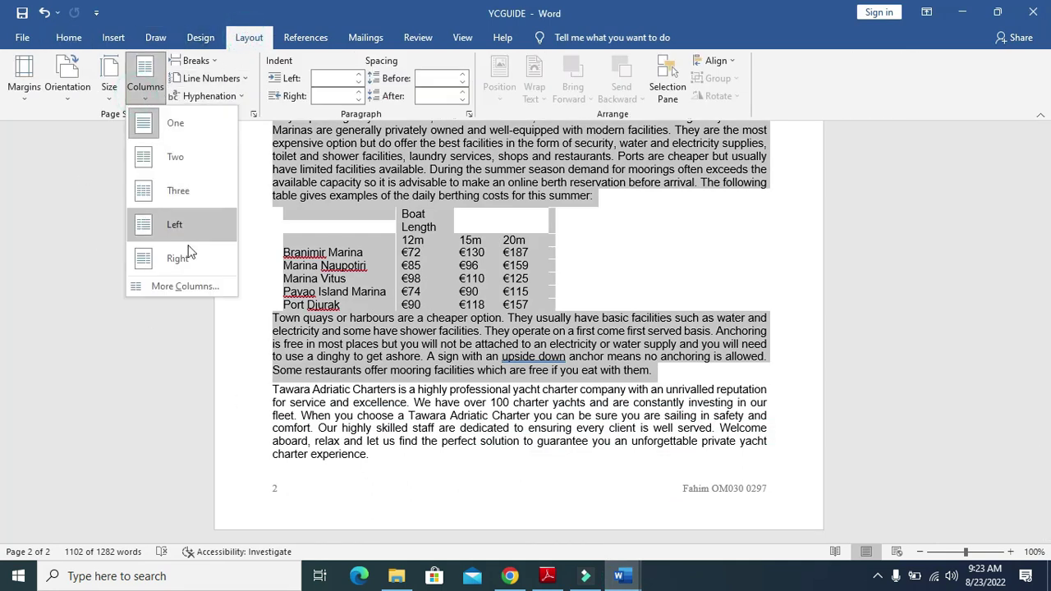
click(185, 284)
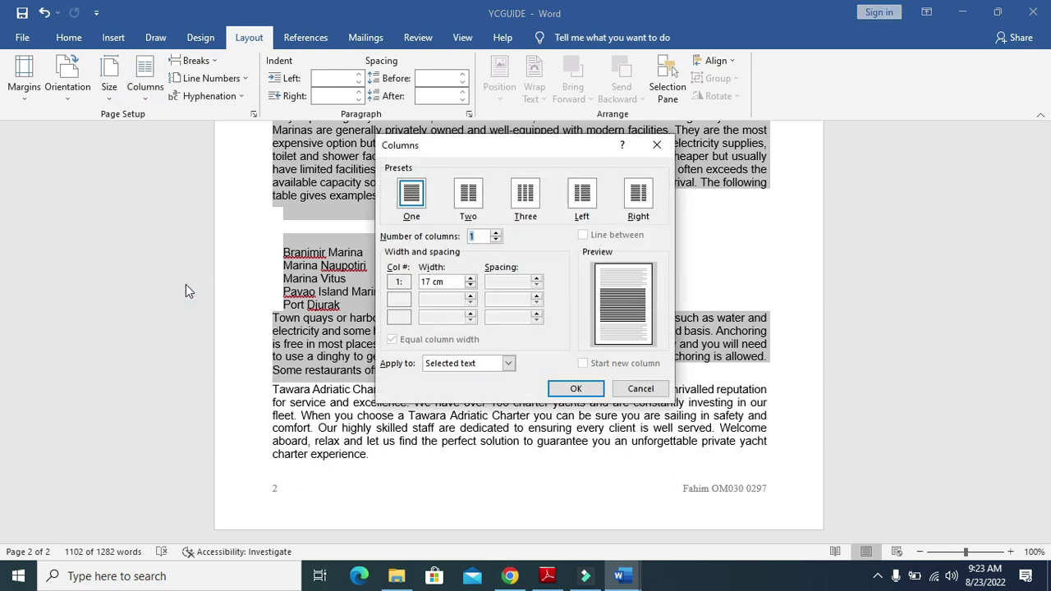
click(495, 233)
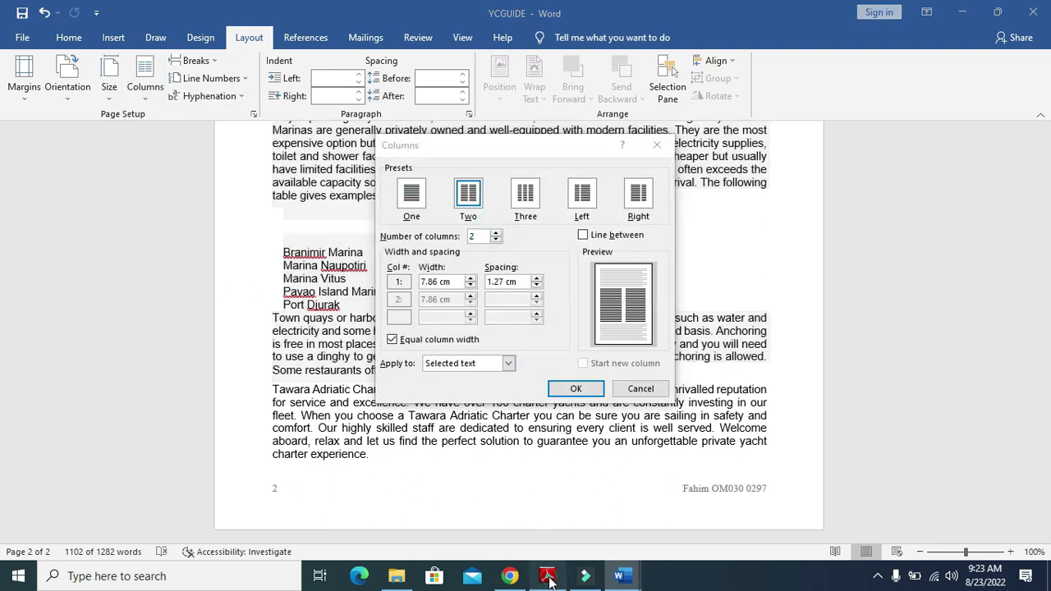
click(547, 575)
key(alt+Tab)
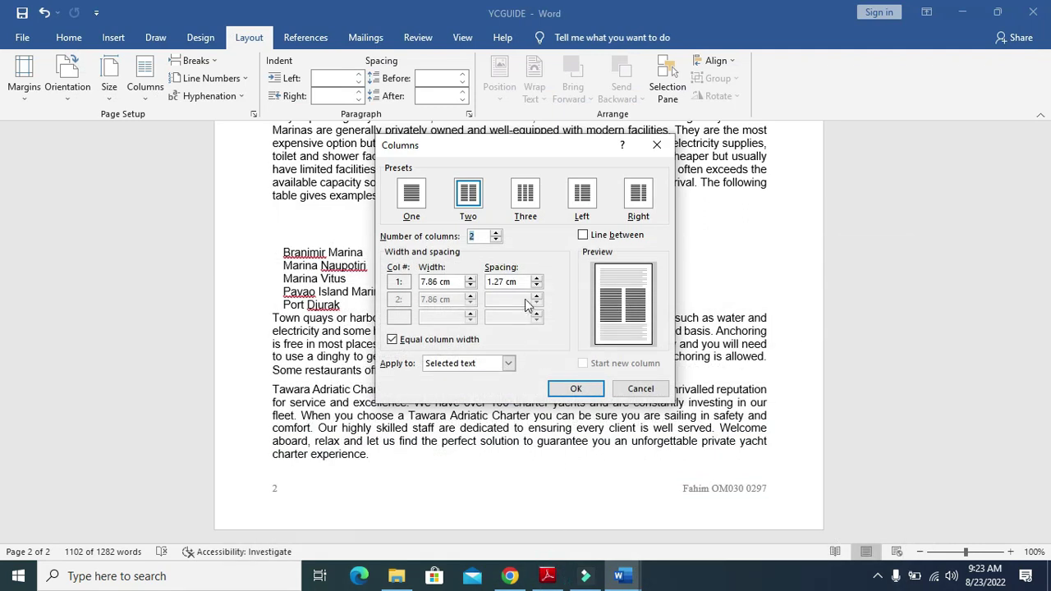
click(535, 286)
click(535, 286)
click(535, 287)
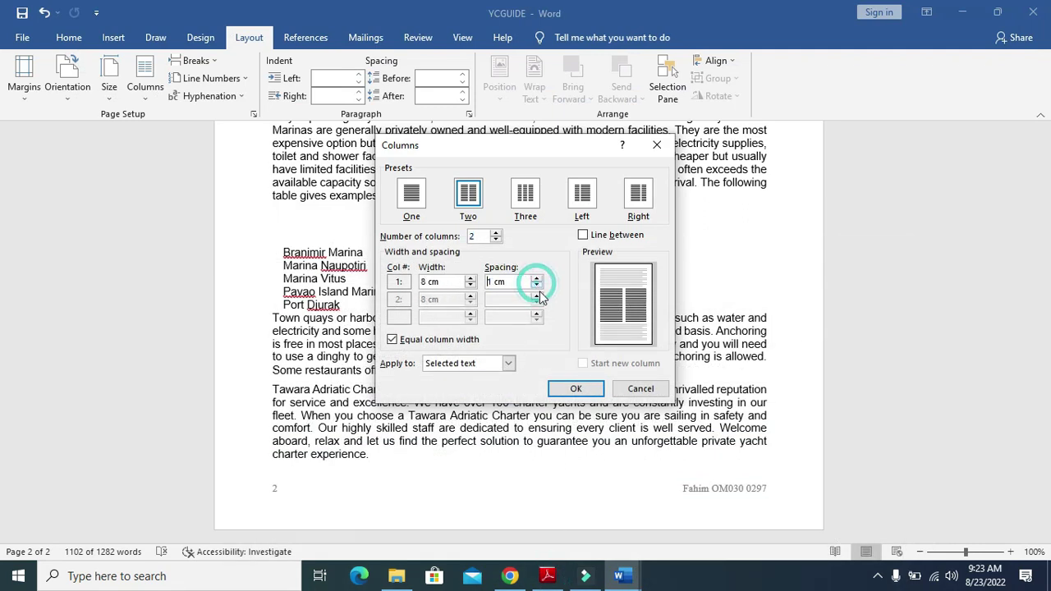
click(576, 388)
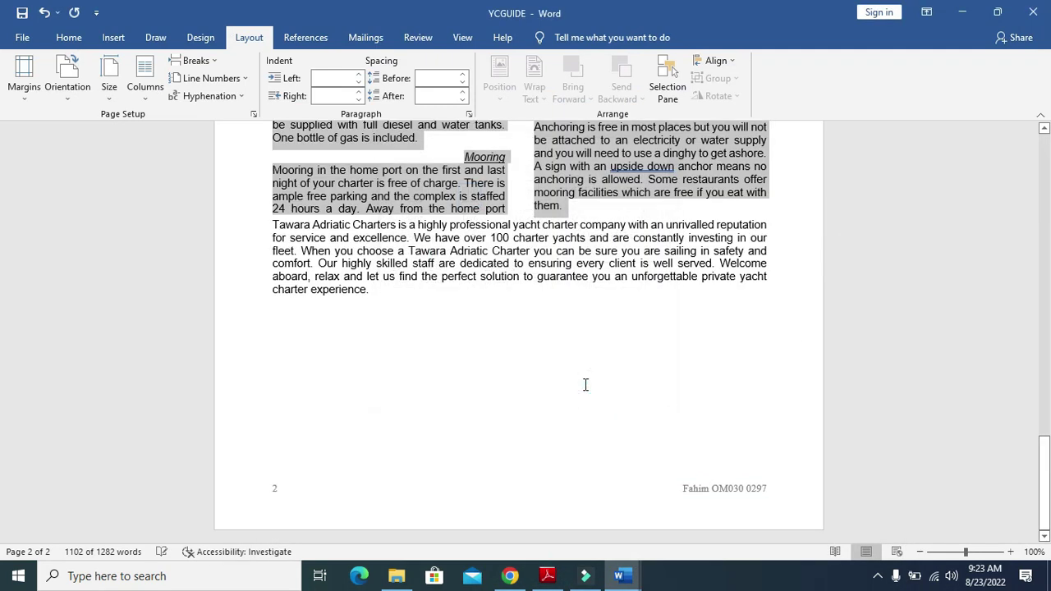
scroll(434, 380, up, 12)
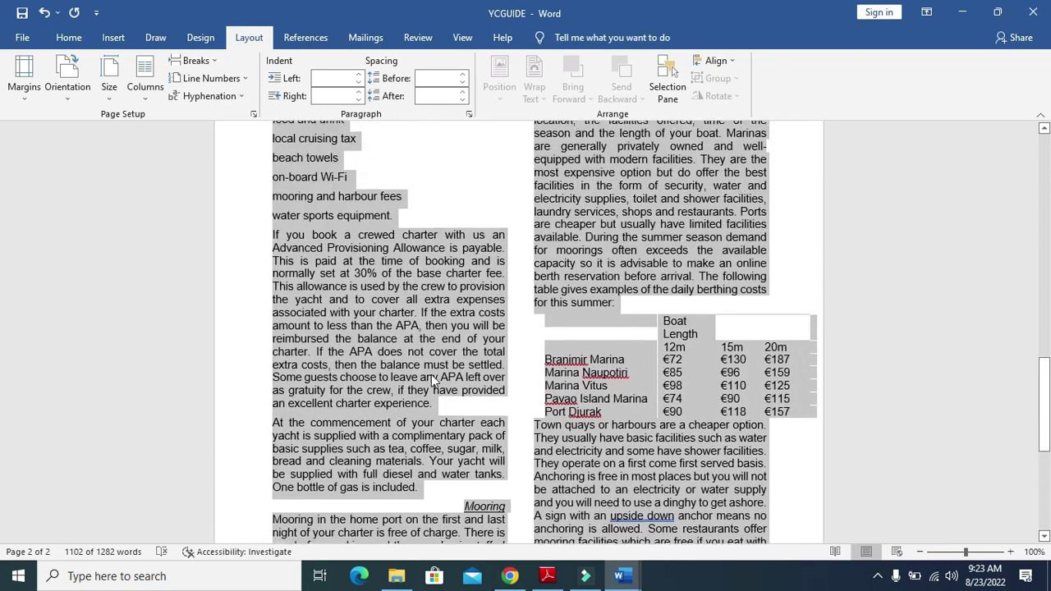
scroll(433, 377, up, 10)
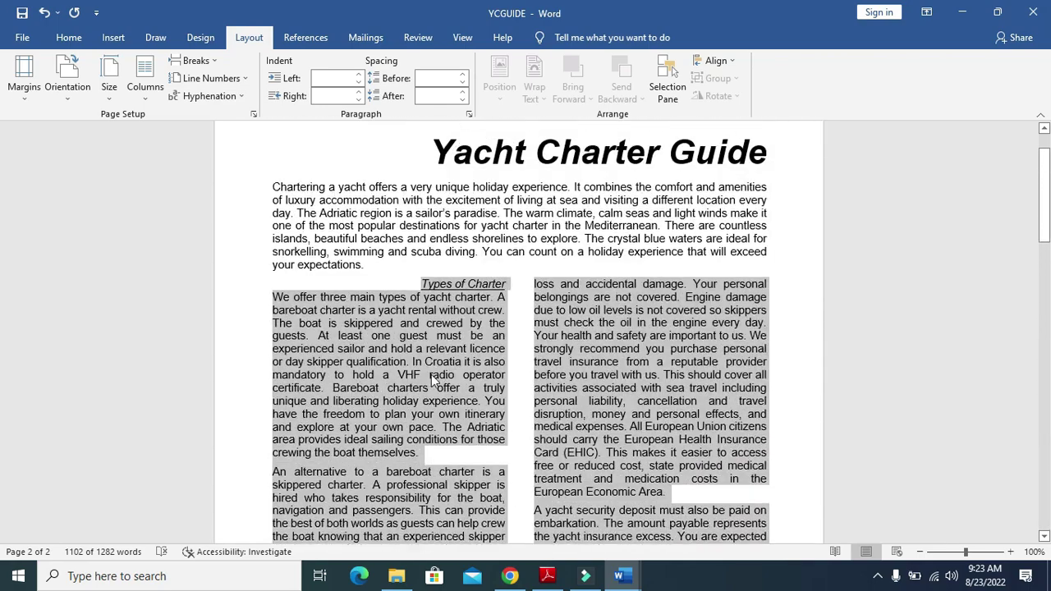
Step: Read question 6's J2221BOAT.jpg image instructions, then return to YCGUIDE
click(548, 576)
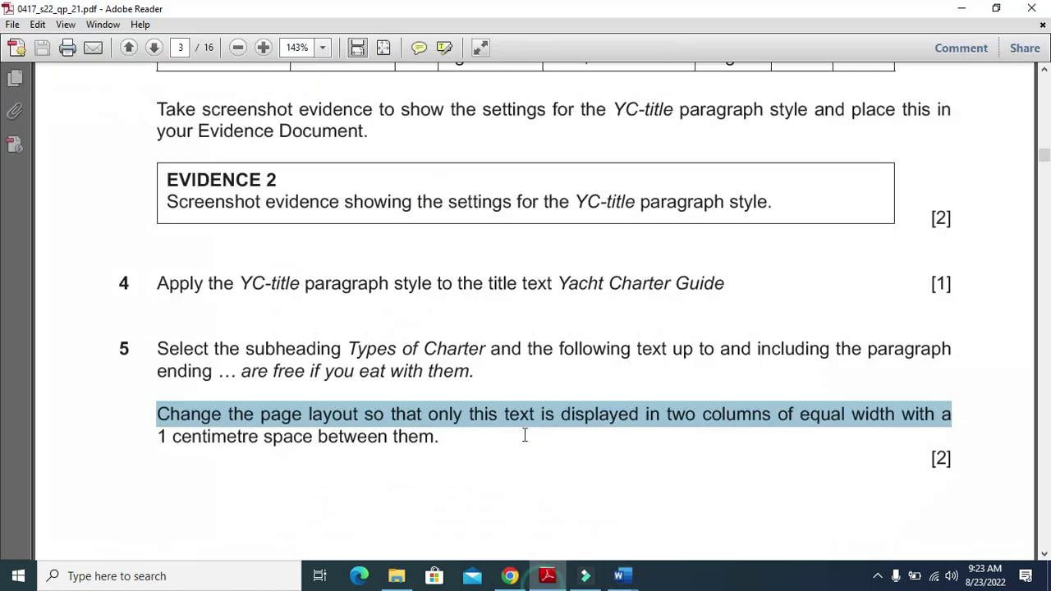
scroll(521, 428, down, 3)
scroll(509, 428, down, 15)
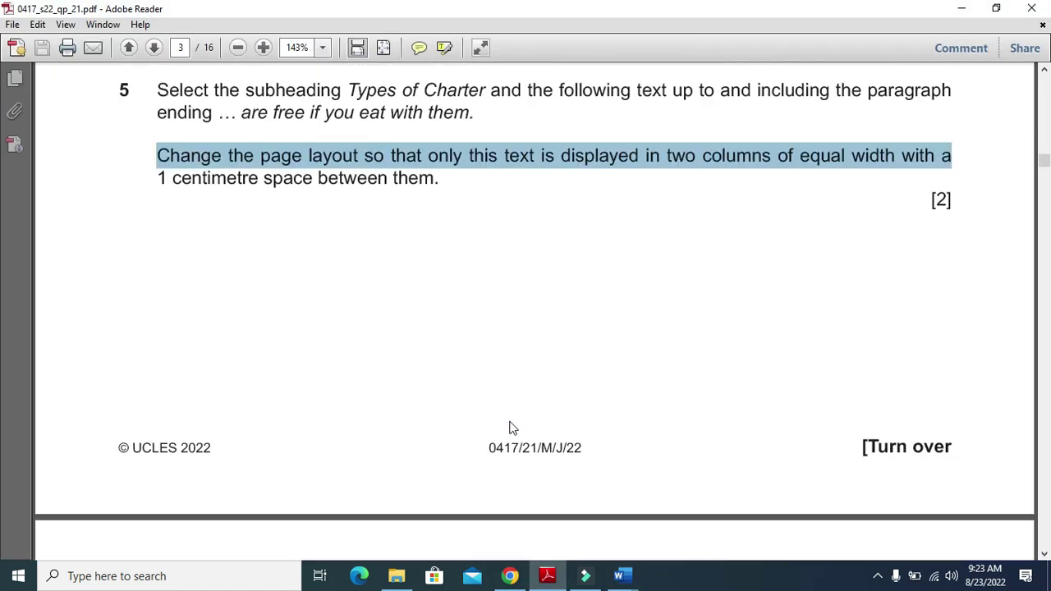
drag(152, 193, 798, 210)
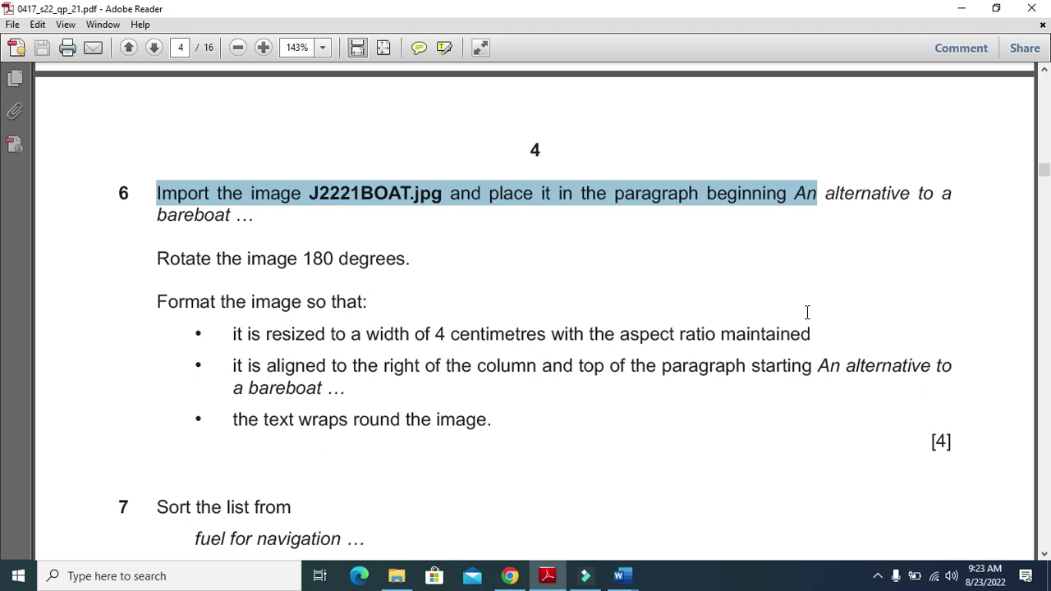
mouse_move(622, 581)
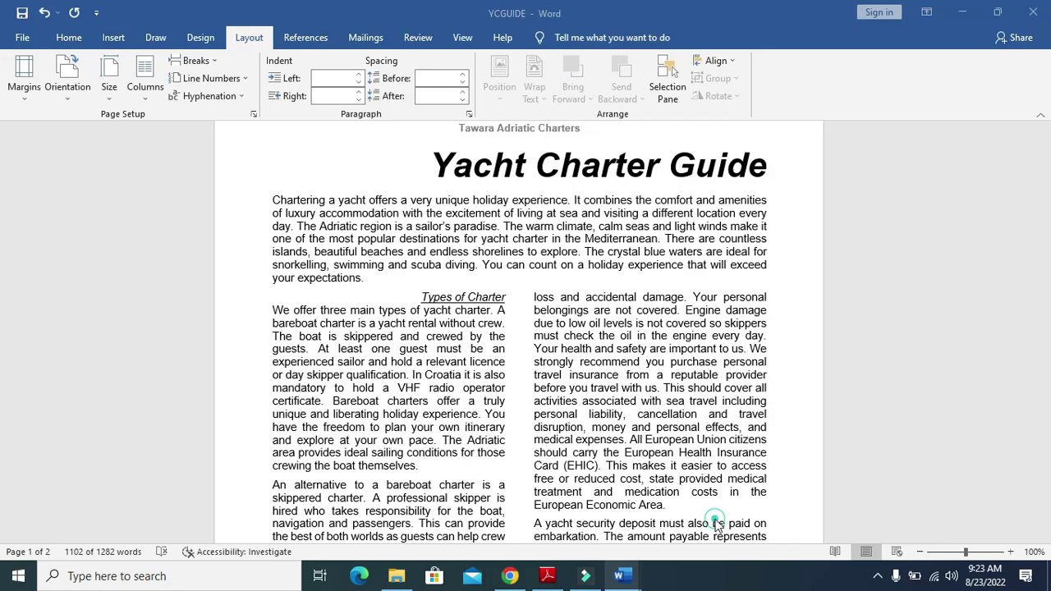
click(699, 538)
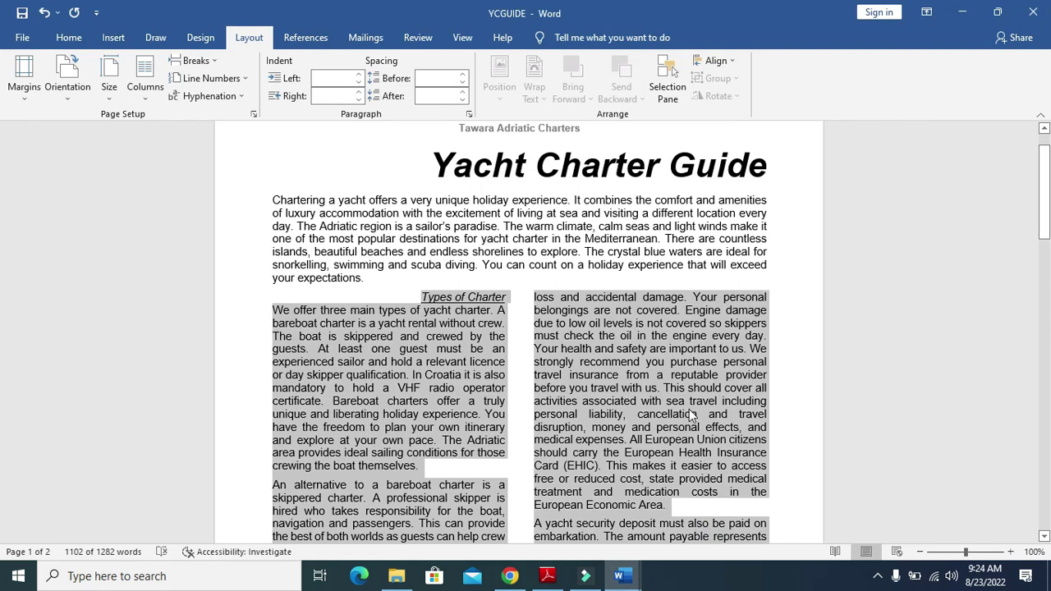
Step: Insert J2221BOAT from Desktop > June 21 22 before 'An alternative to a bareboat'
click(307, 505)
click(273, 484)
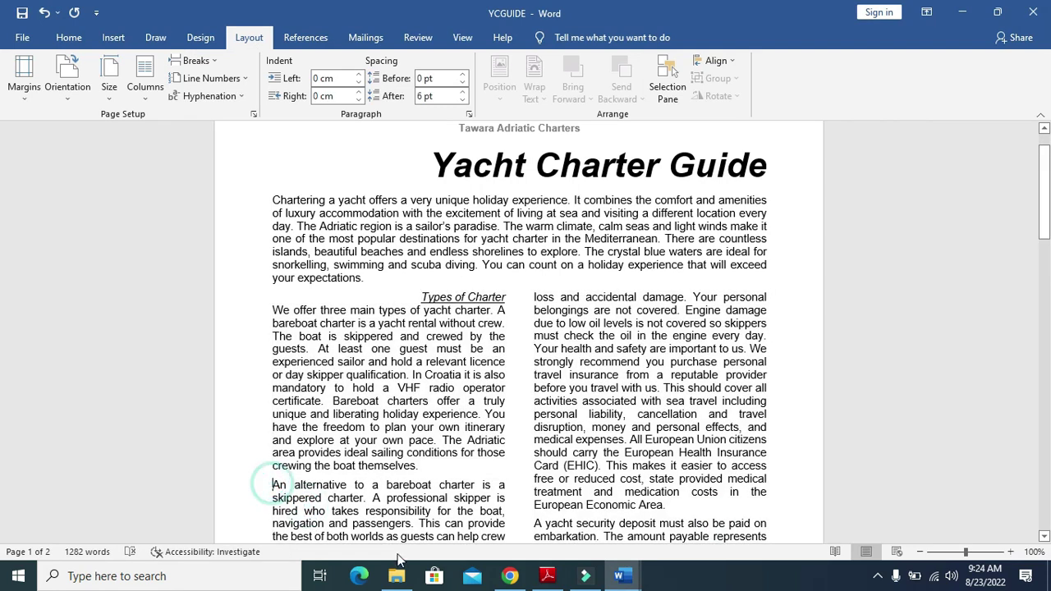
click(97, 39)
click(158, 99)
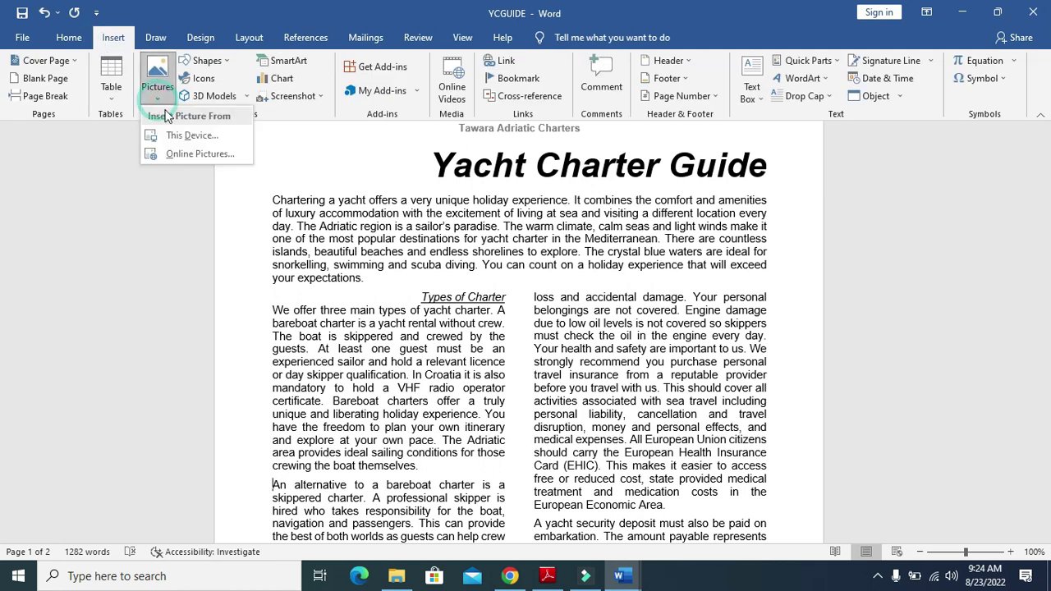
click(204, 137)
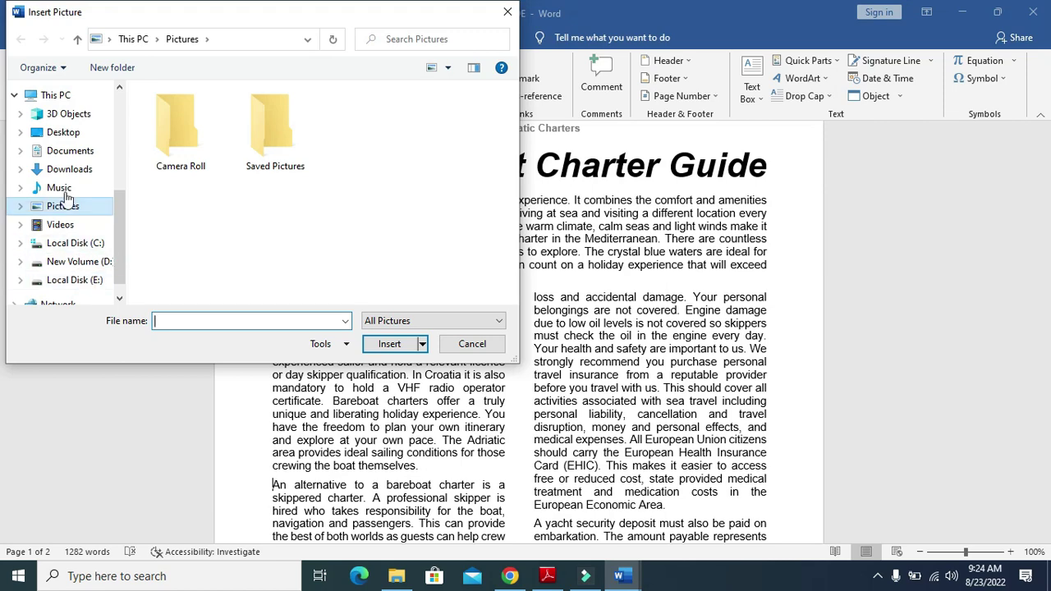
click(66, 134)
double_click(178, 115)
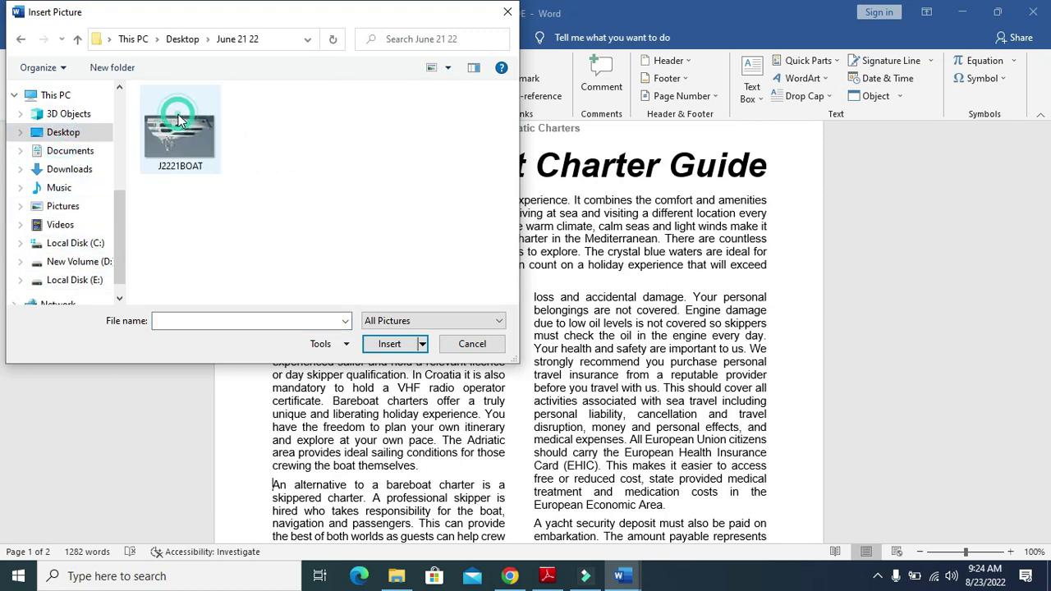
click(188, 141)
click(389, 343)
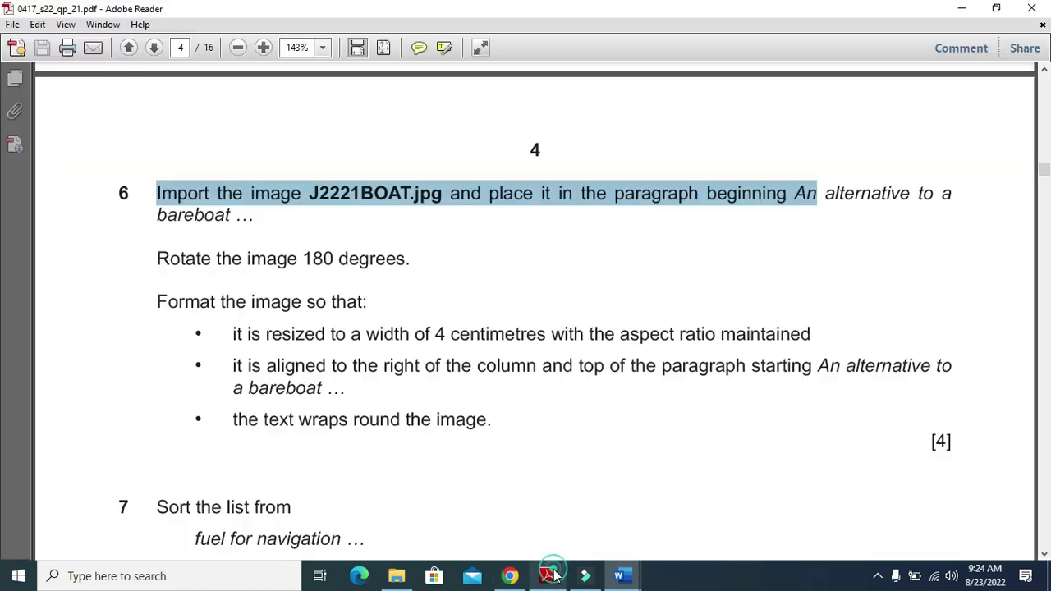
click(547, 576)
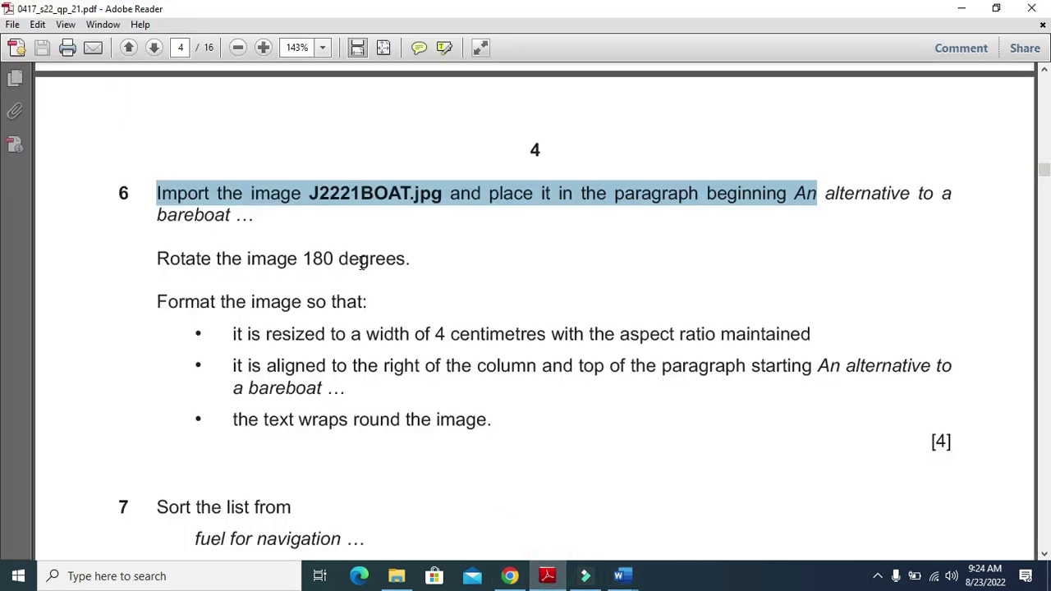
click(619, 575)
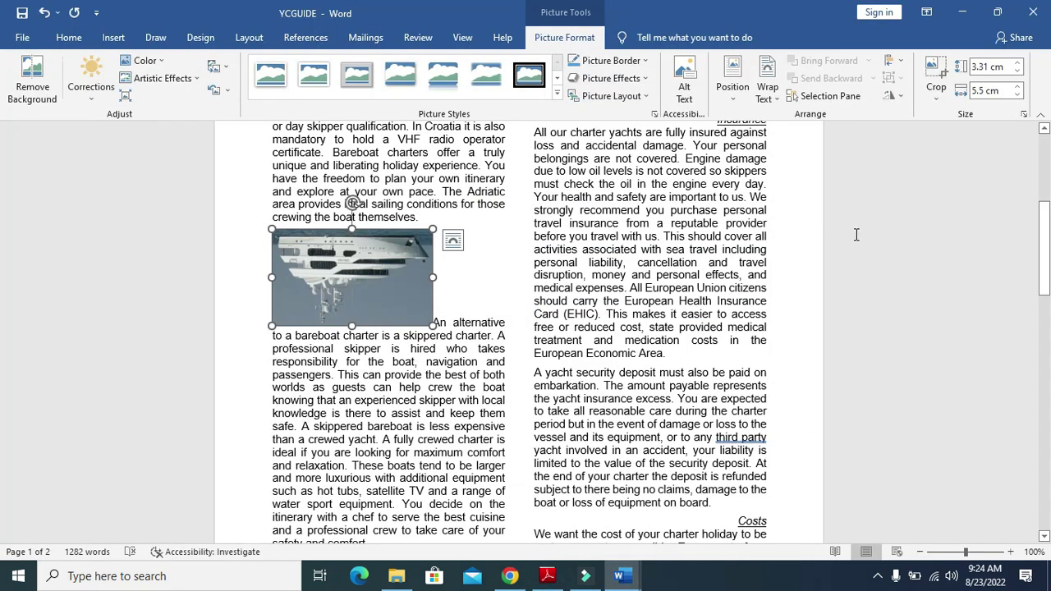
Step: Rotate the boat picture 180 degrees using More Rotation Options
click(895, 96)
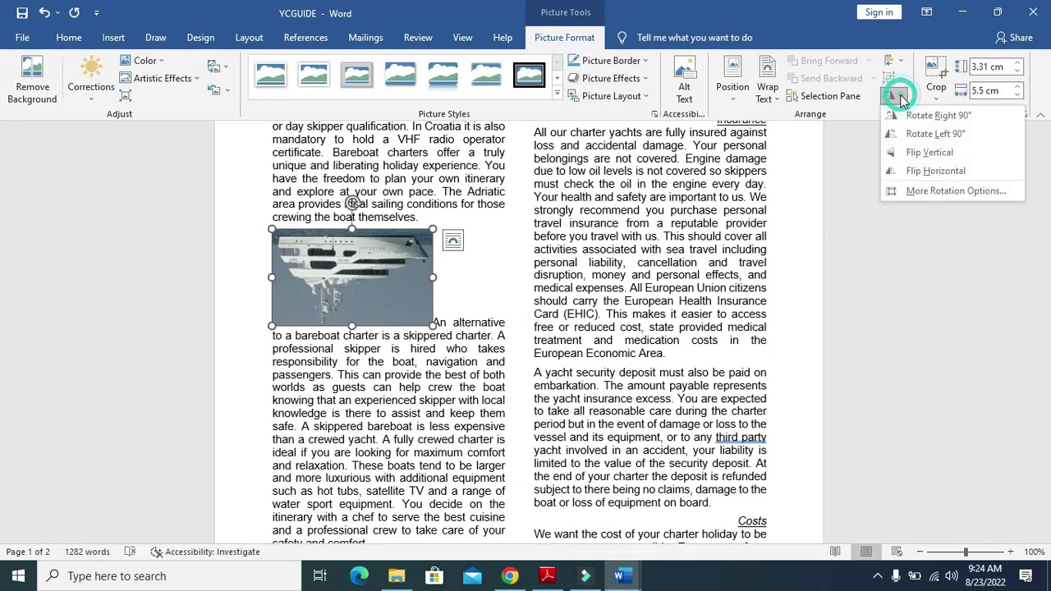
click(928, 191)
double_click(433, 282)
text(180)
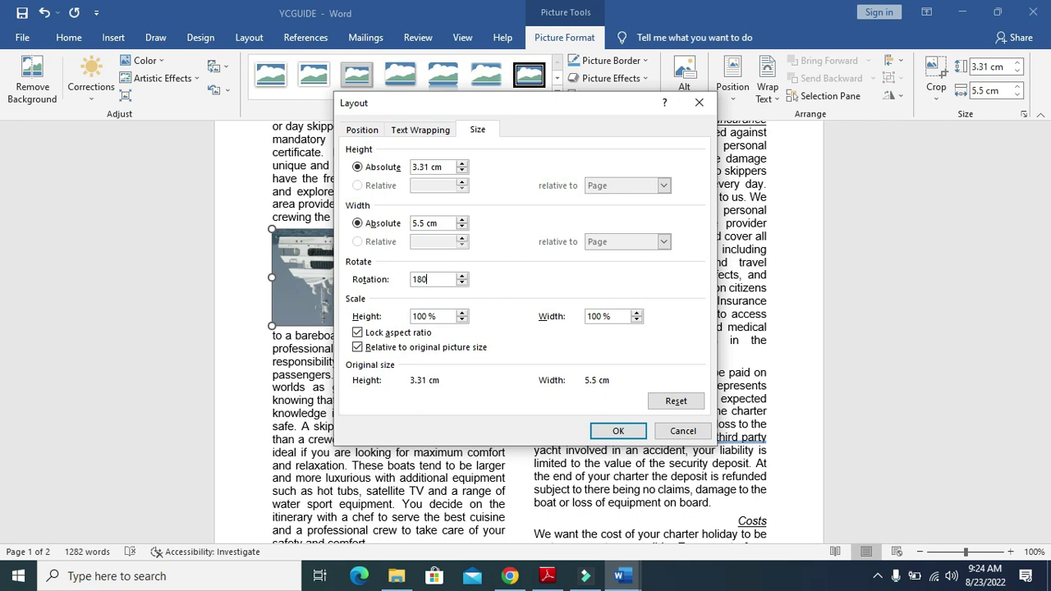
click(620, 430)
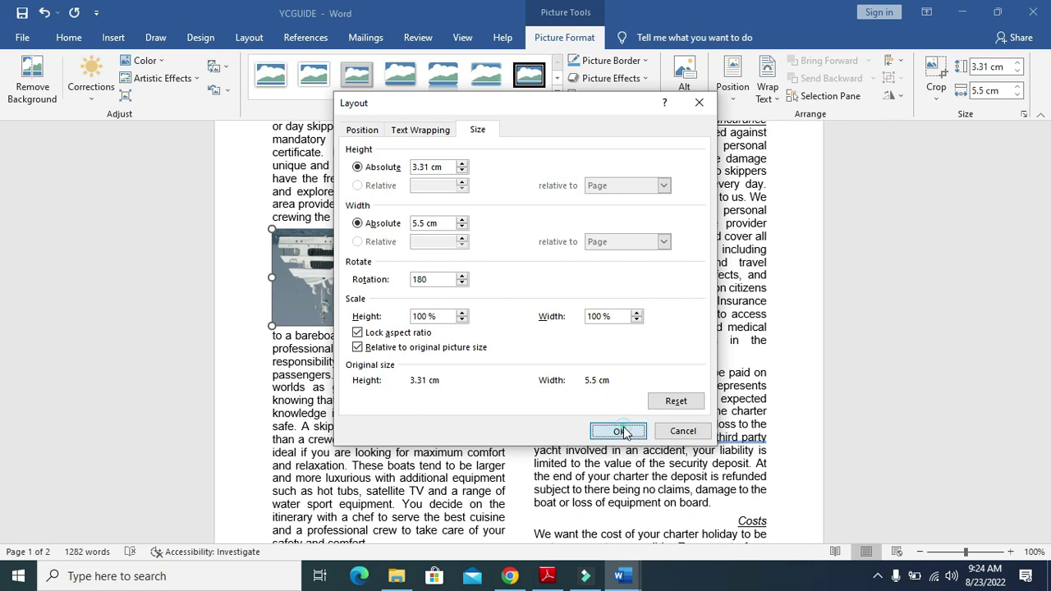
click(547, 575)
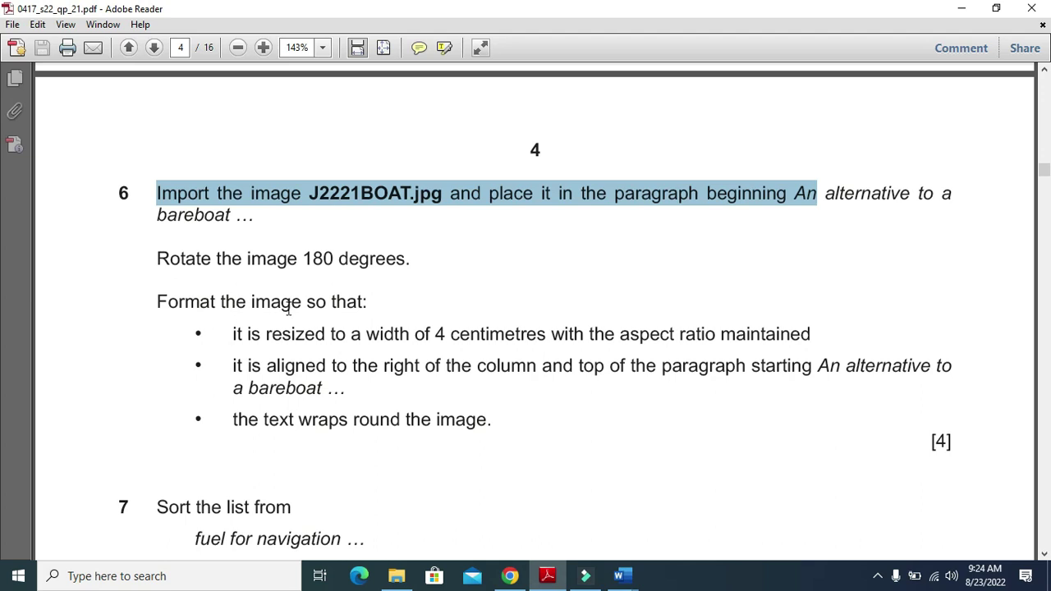
Step: Highlight question 6's requirement to resize the image to 4 cm wide, then return to YCGUIDE
drag(231, 333, 820, 331)
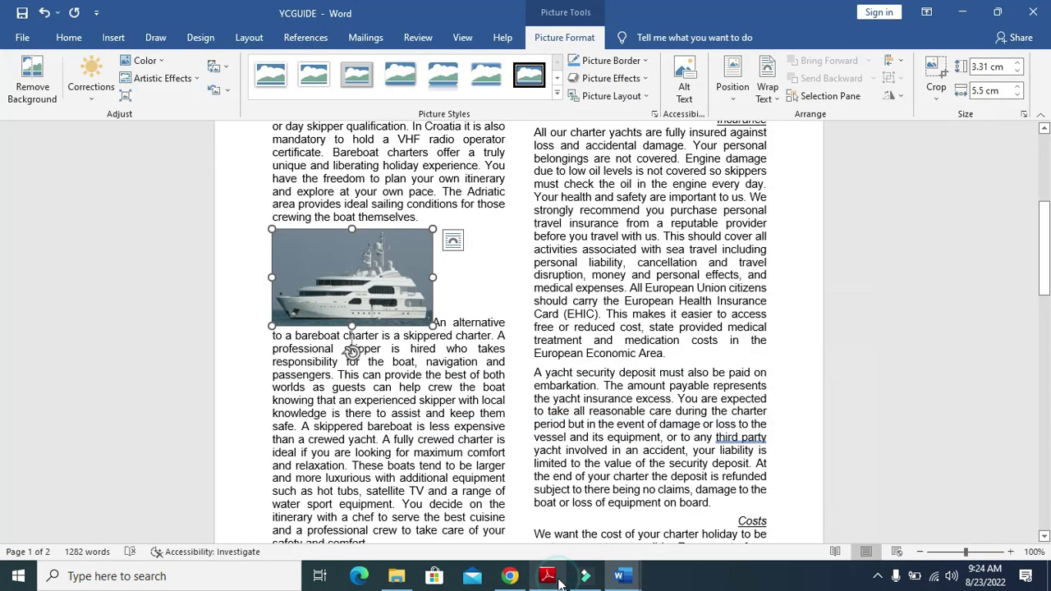
click(620, 575)
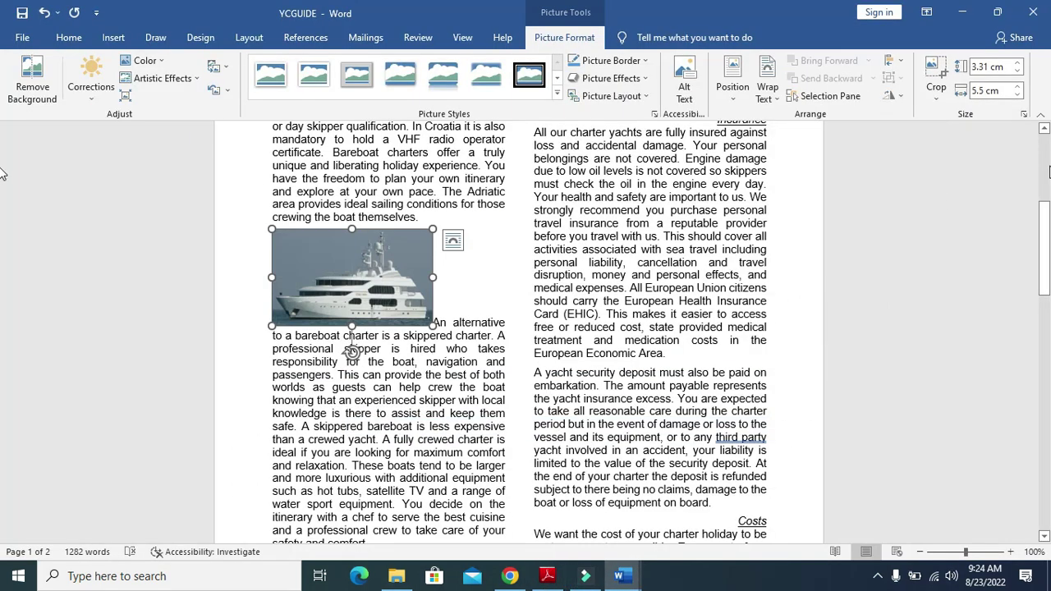
Step: Set the boat picture's width to 4 cm, then highlight question 6's right-alignment requirement
double_click(984, 91)
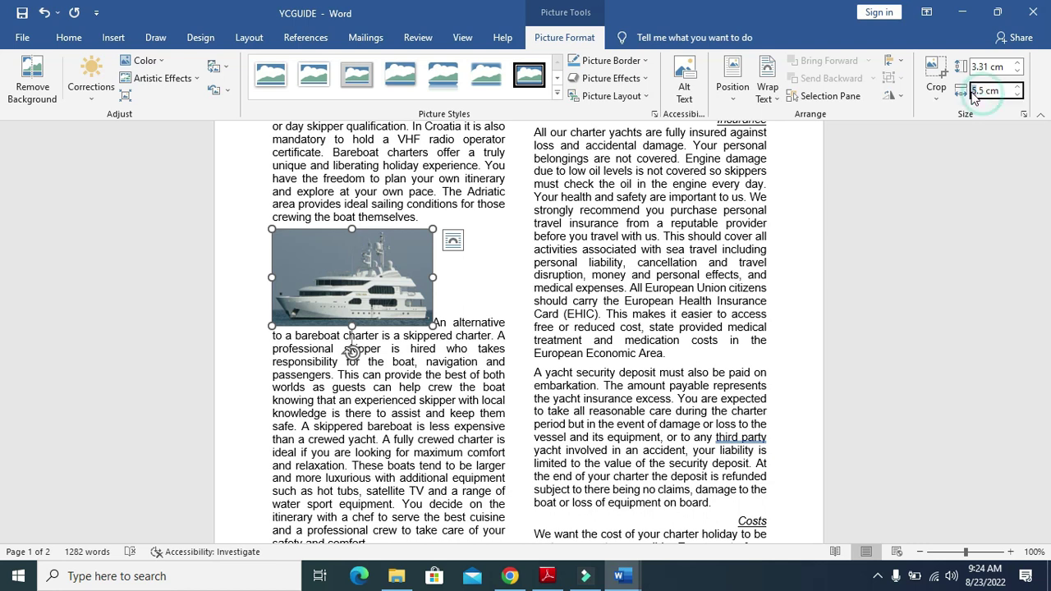
text(4)
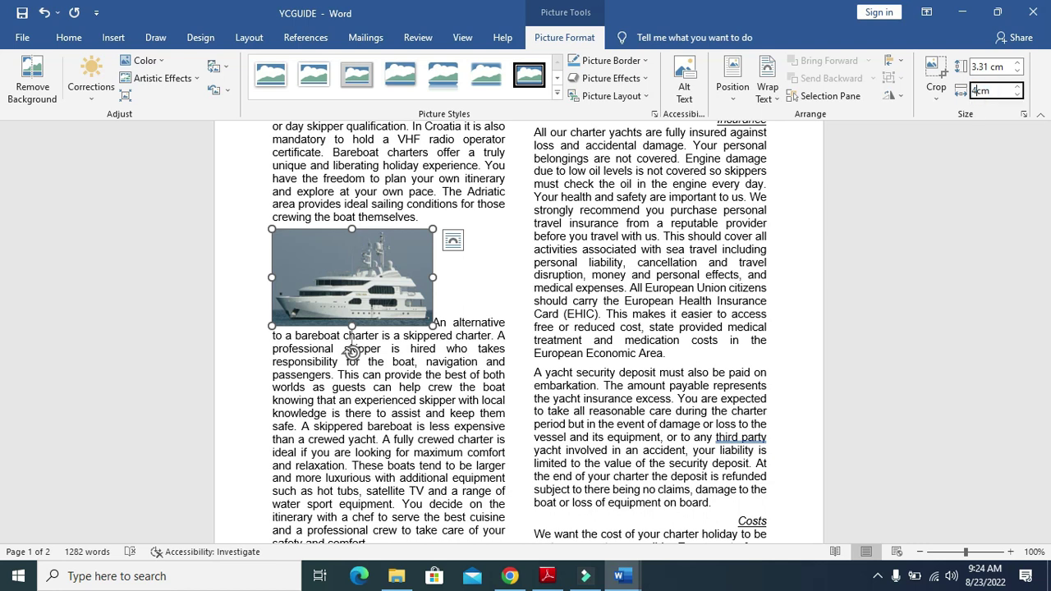
key(Return)
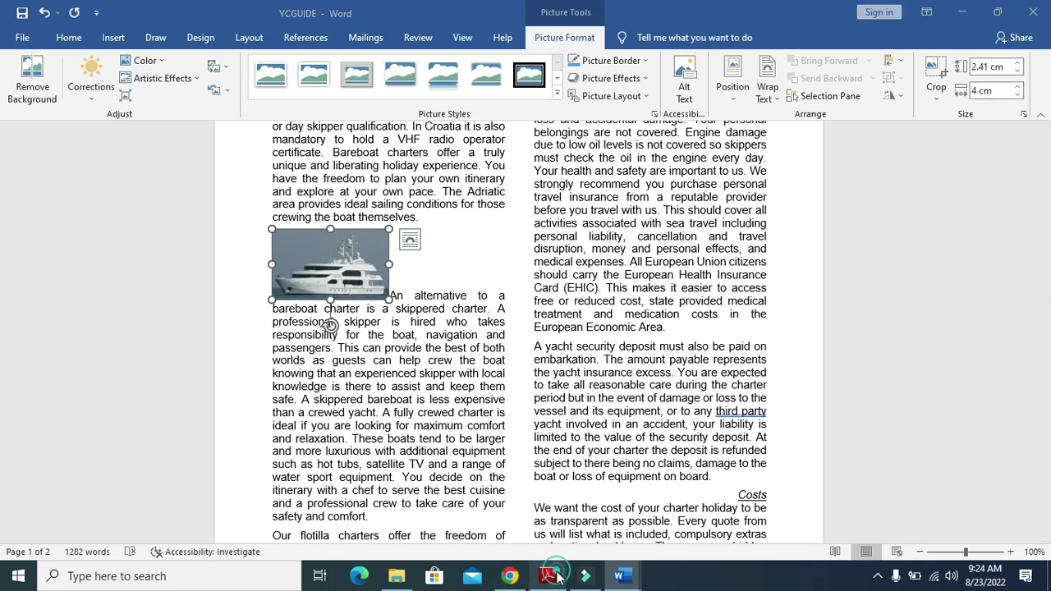
click(547, 576)
drag(233, 367, 961, 365)
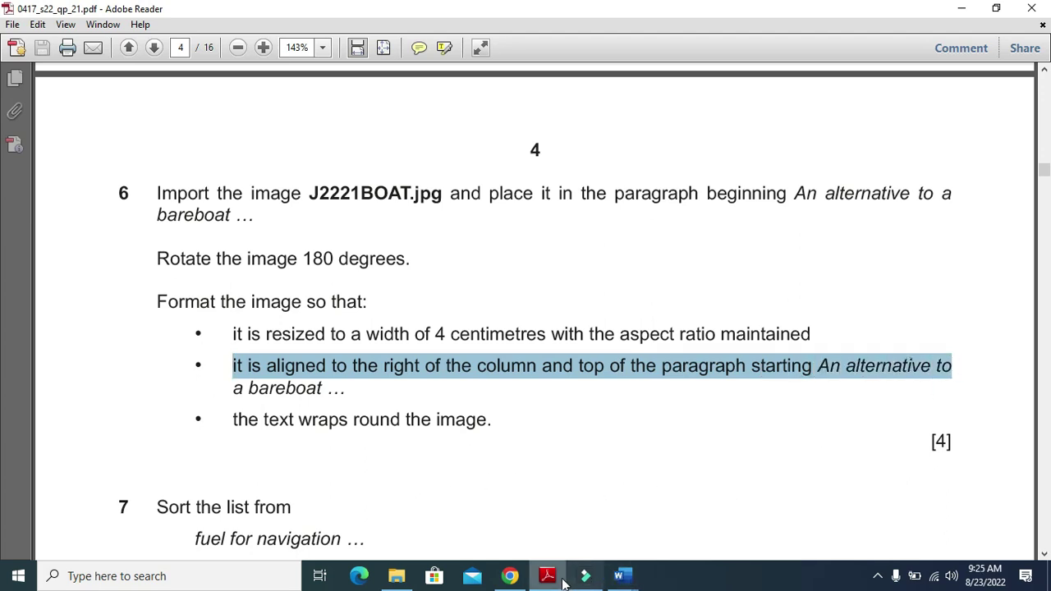
Step: Apply Square text wrapping to the boat picture and move it to the paragraph's top right
click(621, 576)
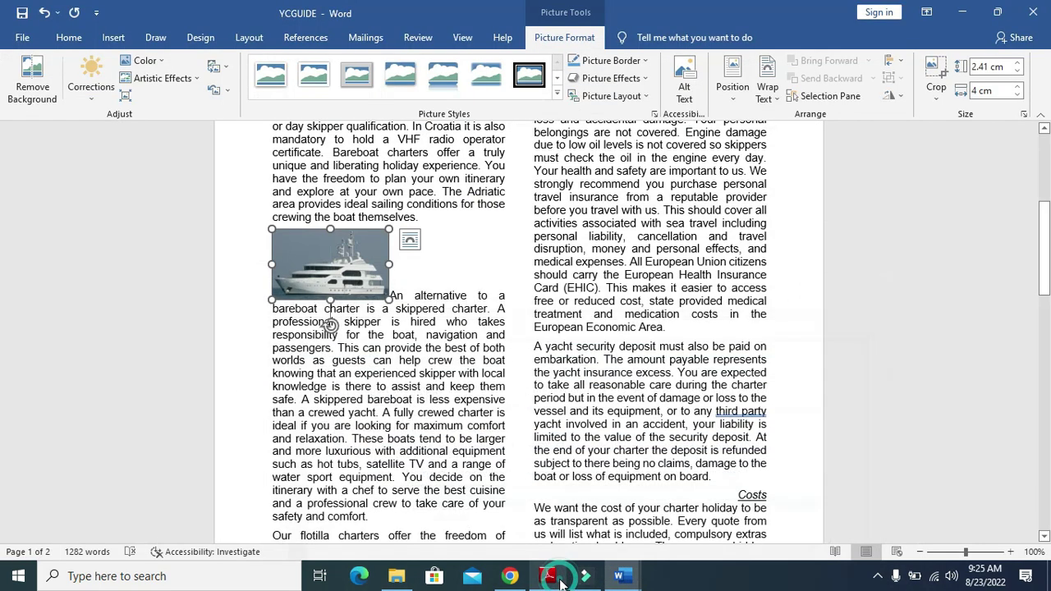
right_click(324, 279)
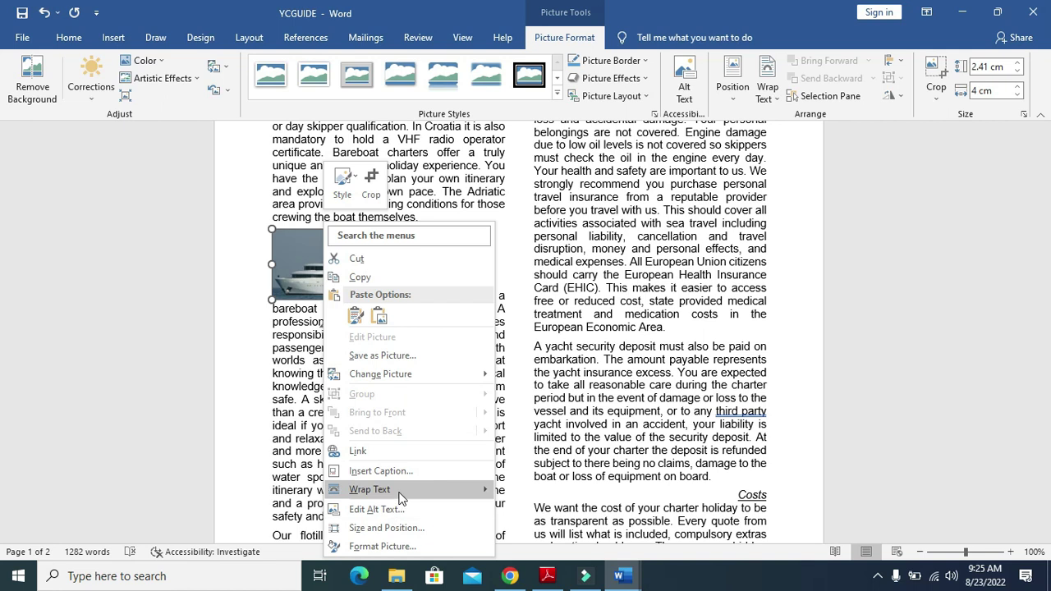
mouse_move(450, 493)
click(559, 359)
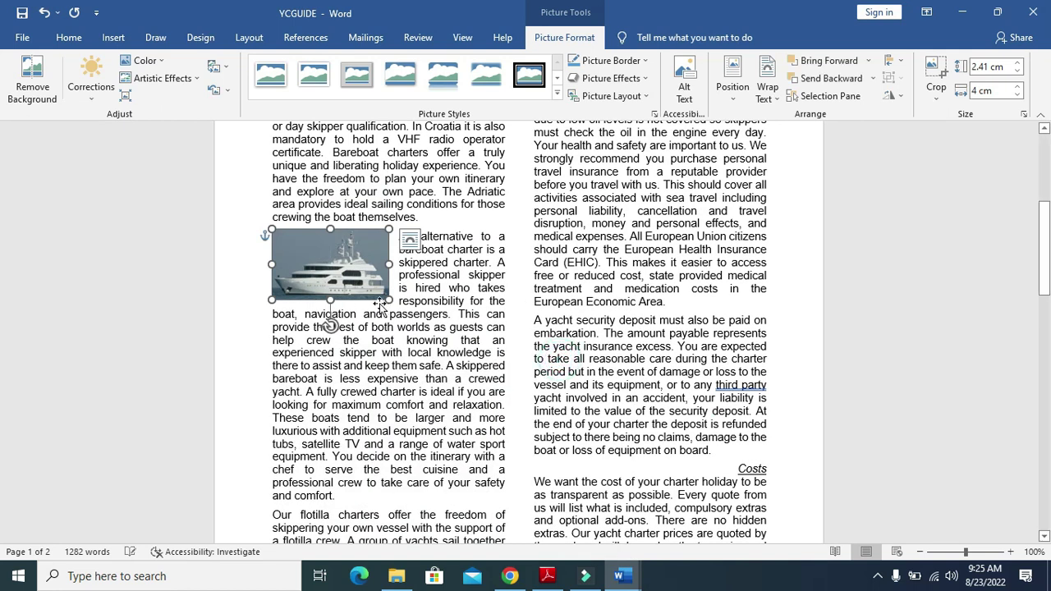
drag(353, 277, 473, 290)
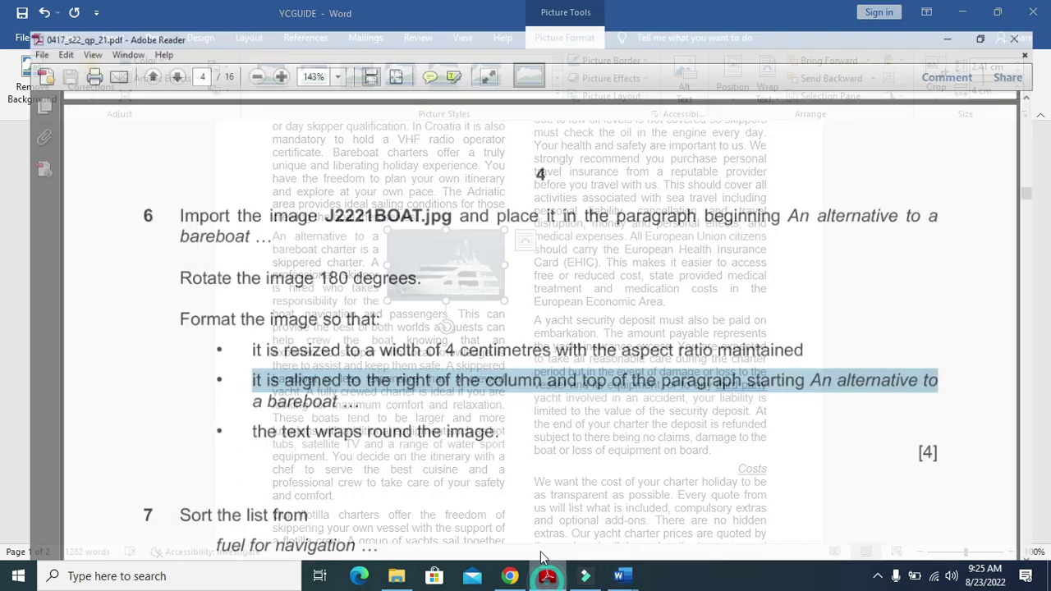
click(547, 575)
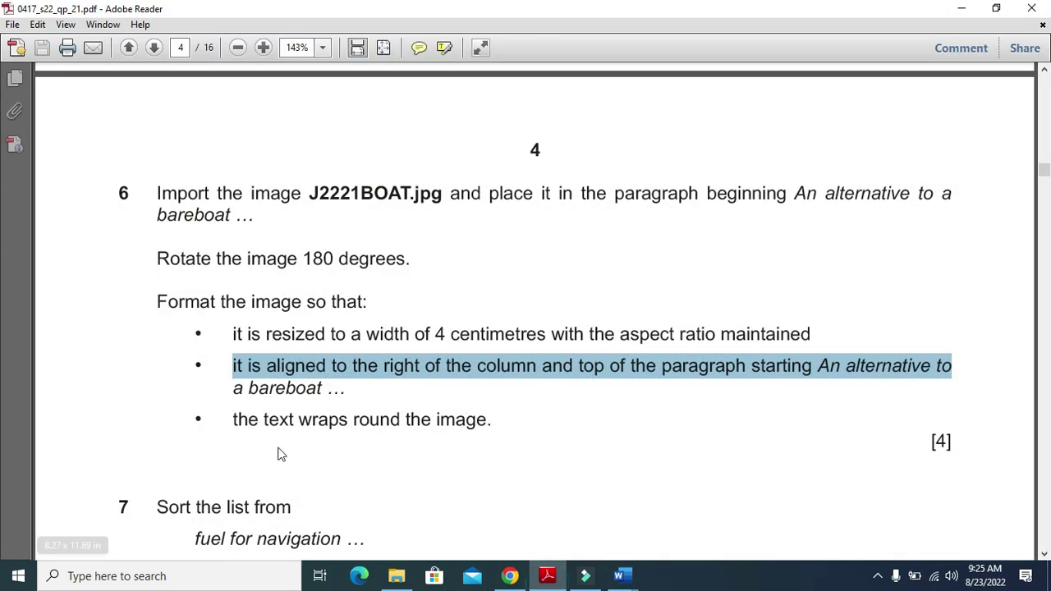
Step: Scroll the exam paper to question 7 on sorting the list alphabetically, then return to Word
scroll(376, 440, down, 2)
scroll(456, 380, down, 6)
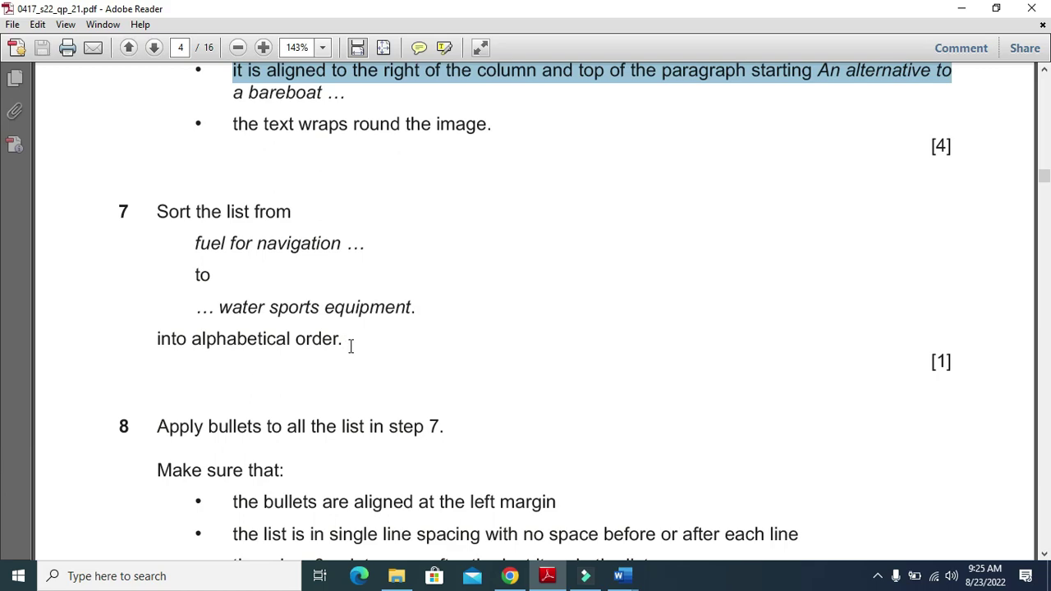
click(620, 576)
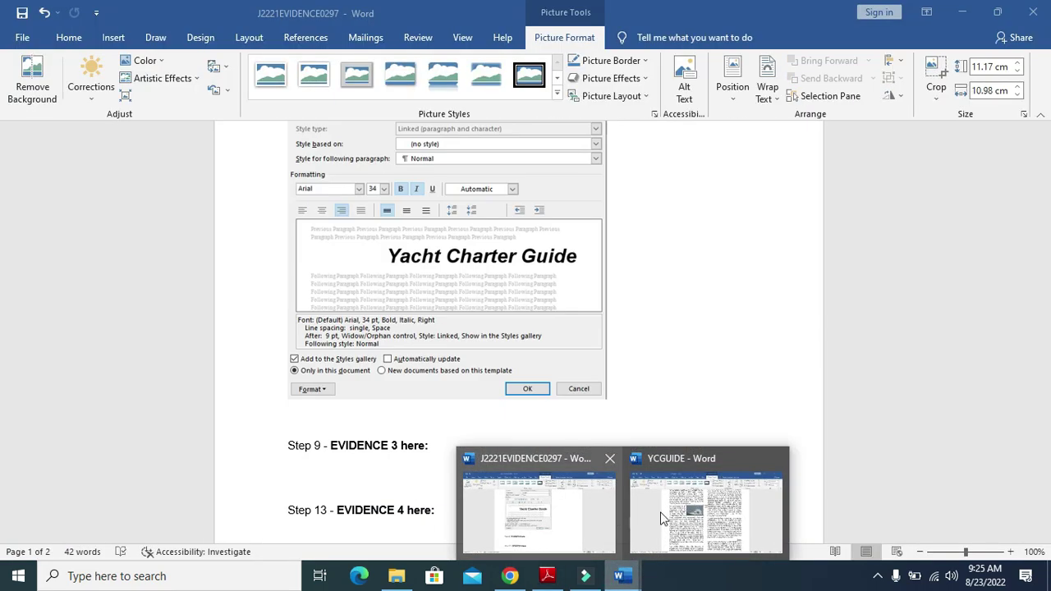
Step: Sort the YCGUIDE cost list by paragraph text ascending, from beach towels to water sports equipment
click(662, 518)
scroll(586, 390, down, 5)
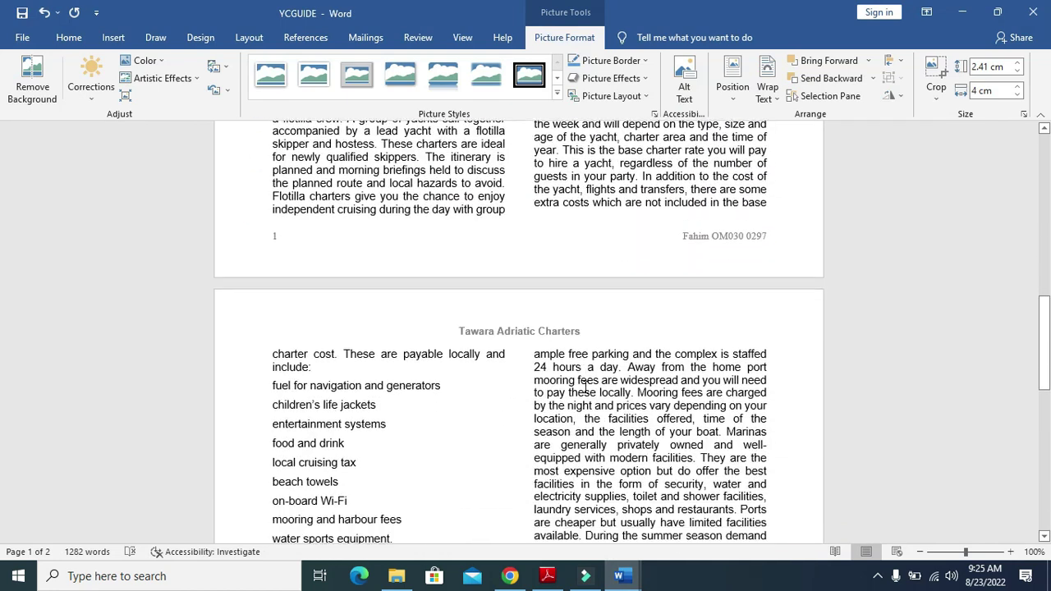
scroll(585, 388, down, 1)
drag(272, 324, 396, 482)
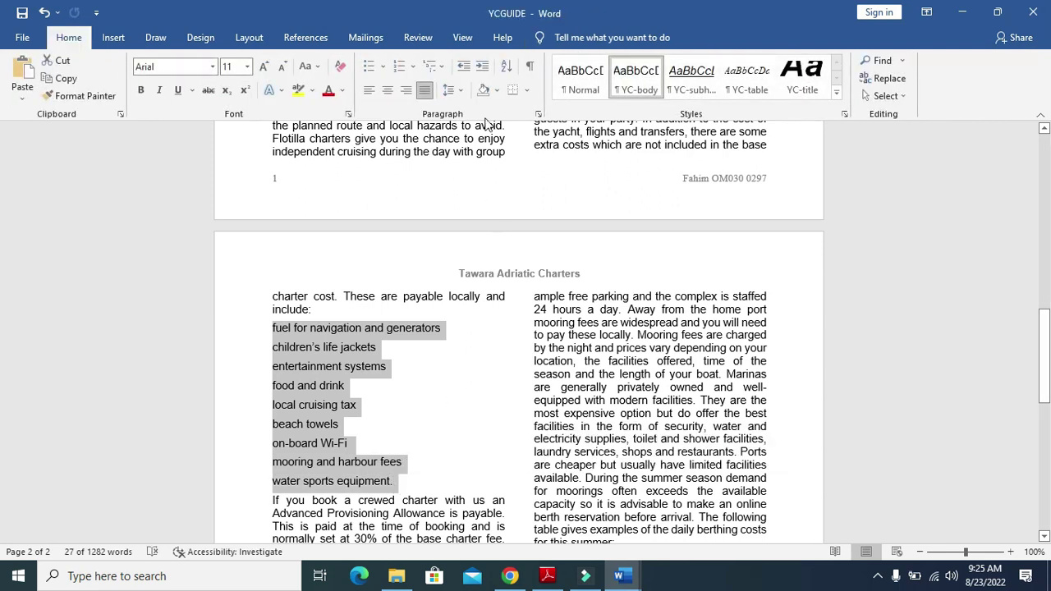
click(506, 71)
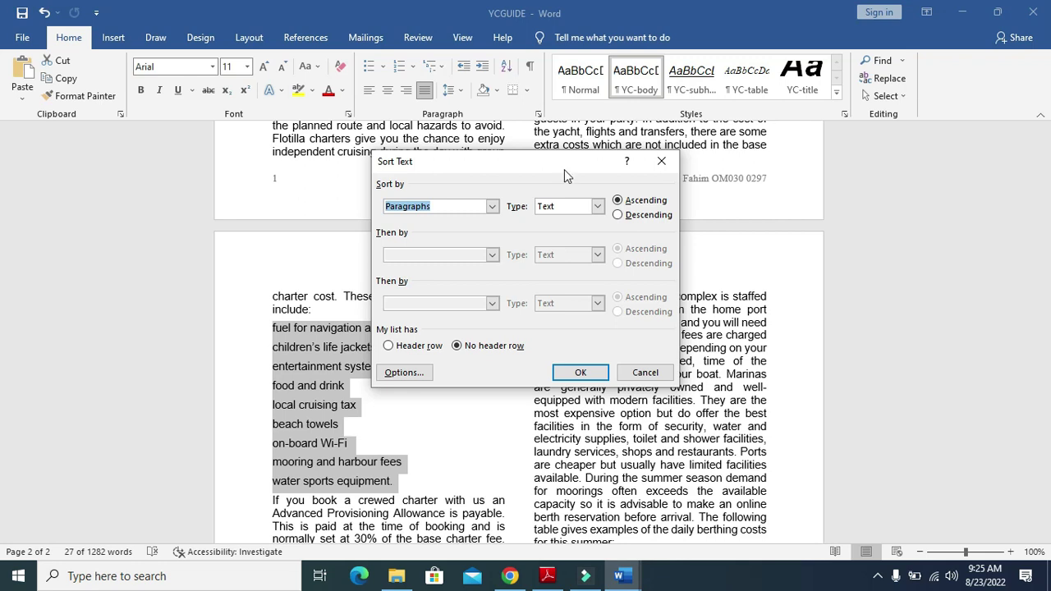
click(593, 374)
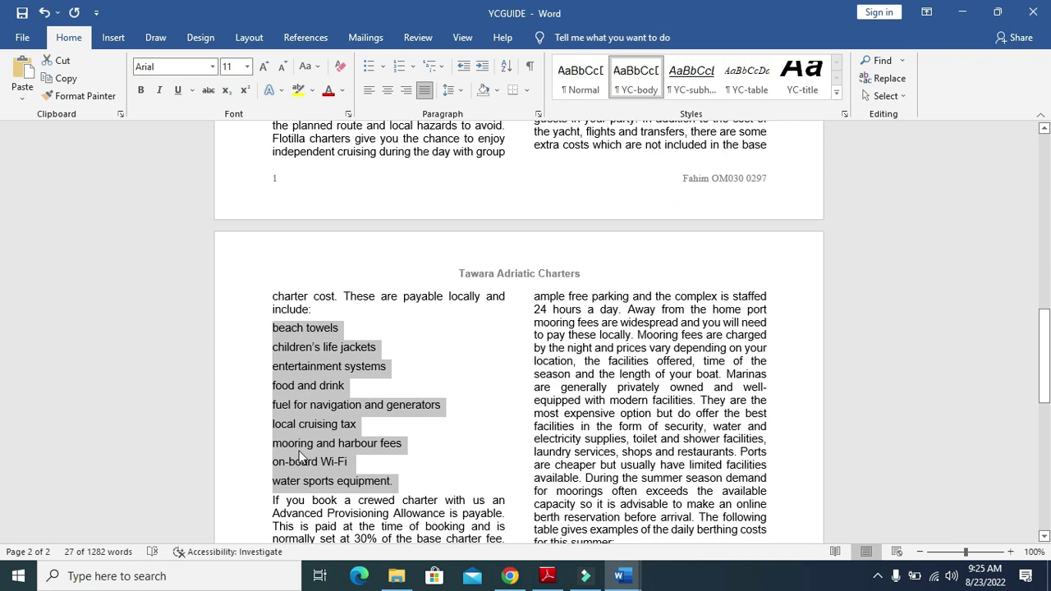
click(547, 575)
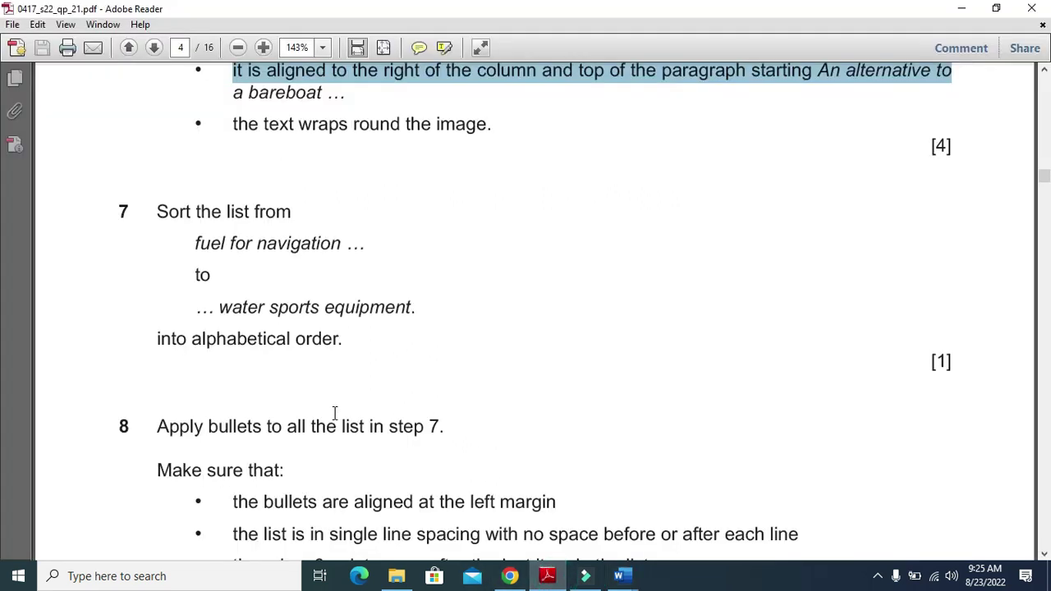
Step: Scroll the exam paper to question 8's bullet and spacing requirements, then return to Word
scroll(334, 412, down, 2)
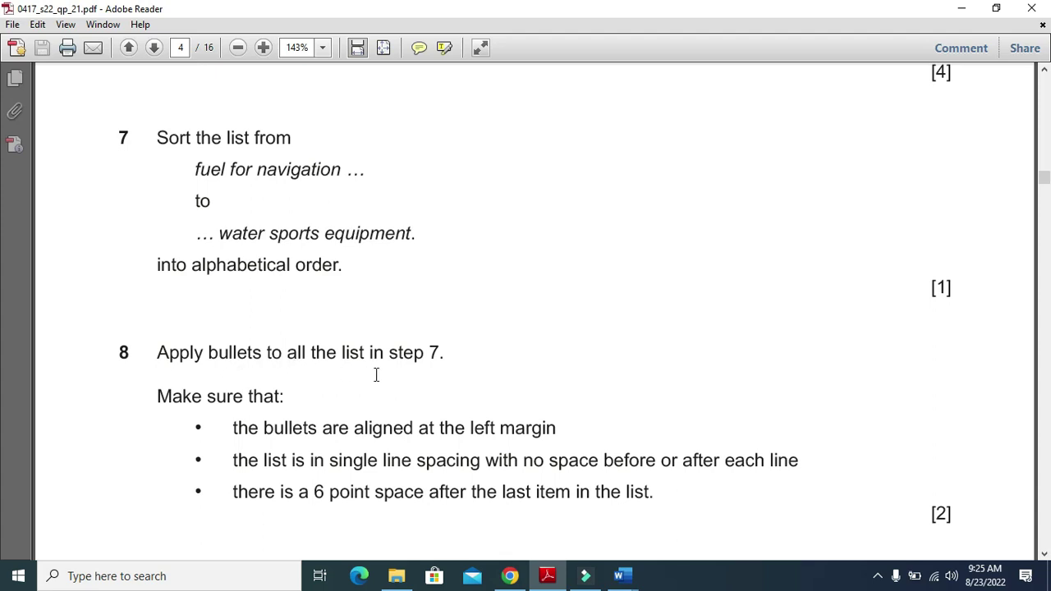
click(548, 576)
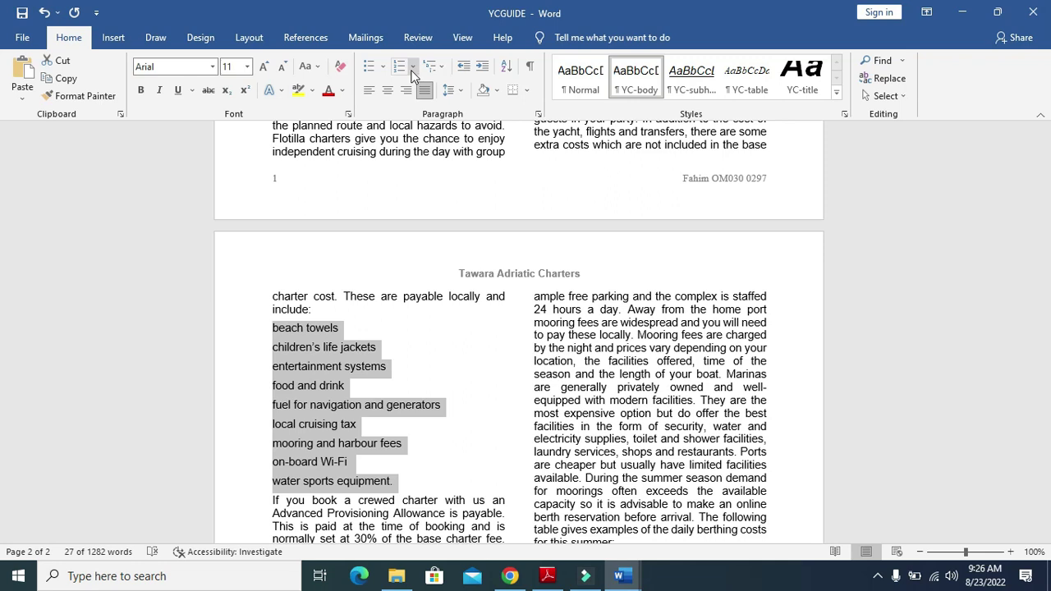
Step: Apply filled round bullets to the sorted cost list, then switch back to the exam paper
click(383, 66)
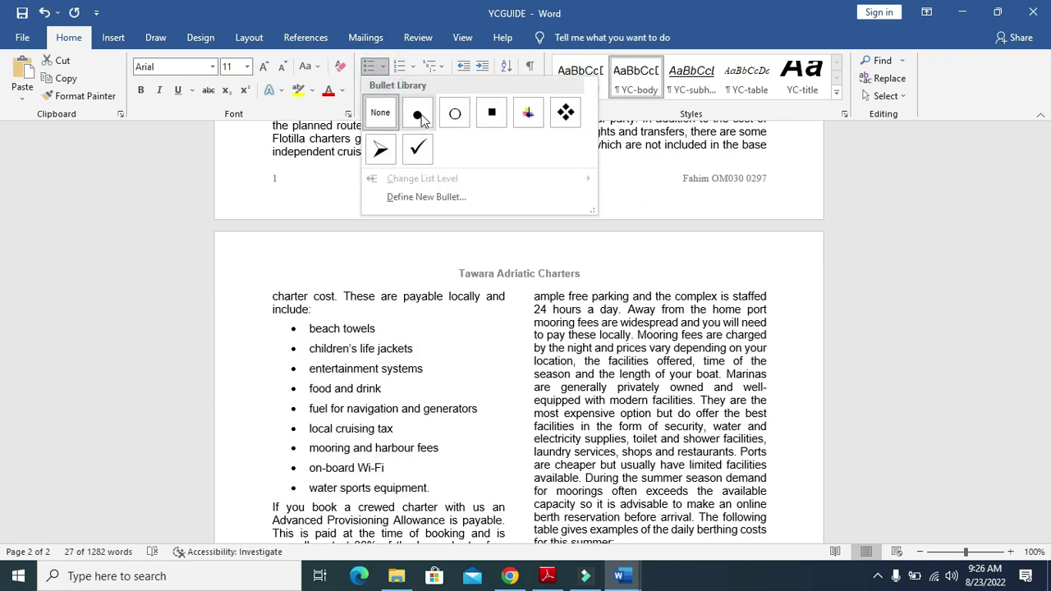
click(418, 115)
click(586, 576)
click(576, 578)
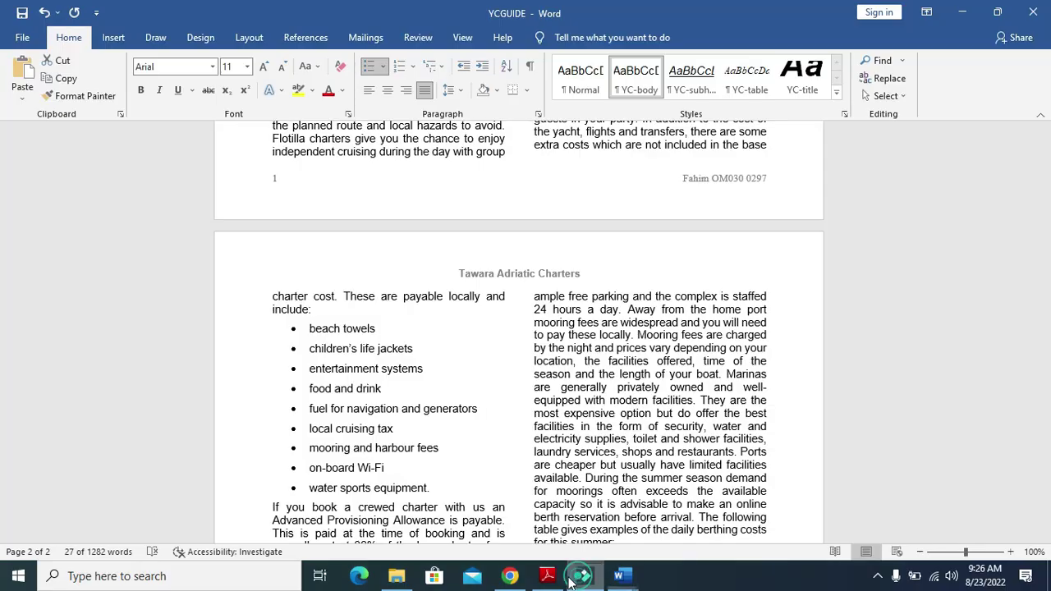
click(548, 576)
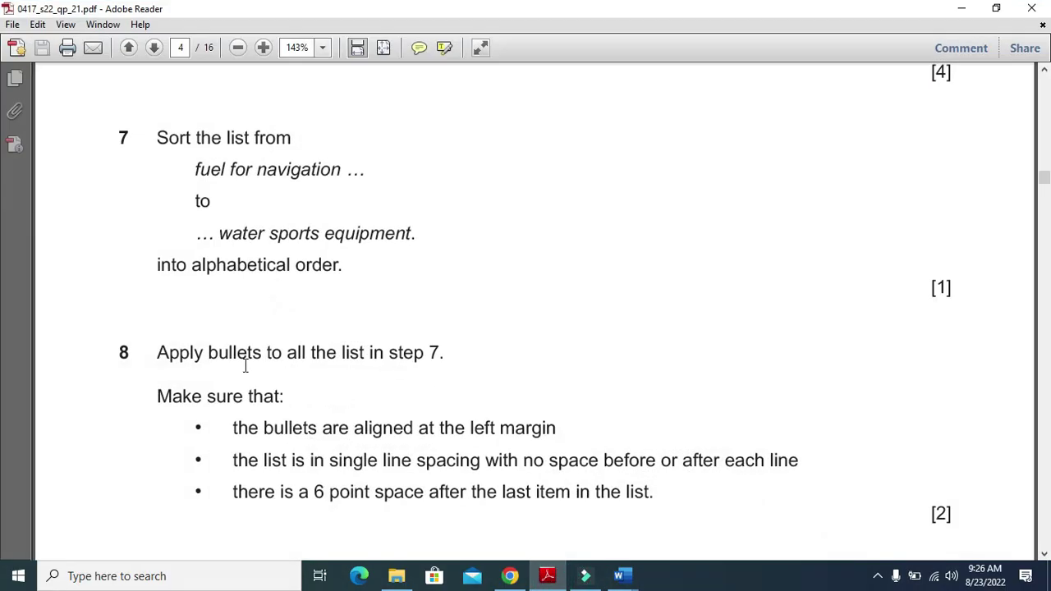
Step: Highlight question 8's left-margin bullet and single line spacing requirements, then return to YCGUIDE
scroll(245, 367, down, 3)
drag(234, 280, 558, 284)
drag(229, 312, 805, 315)
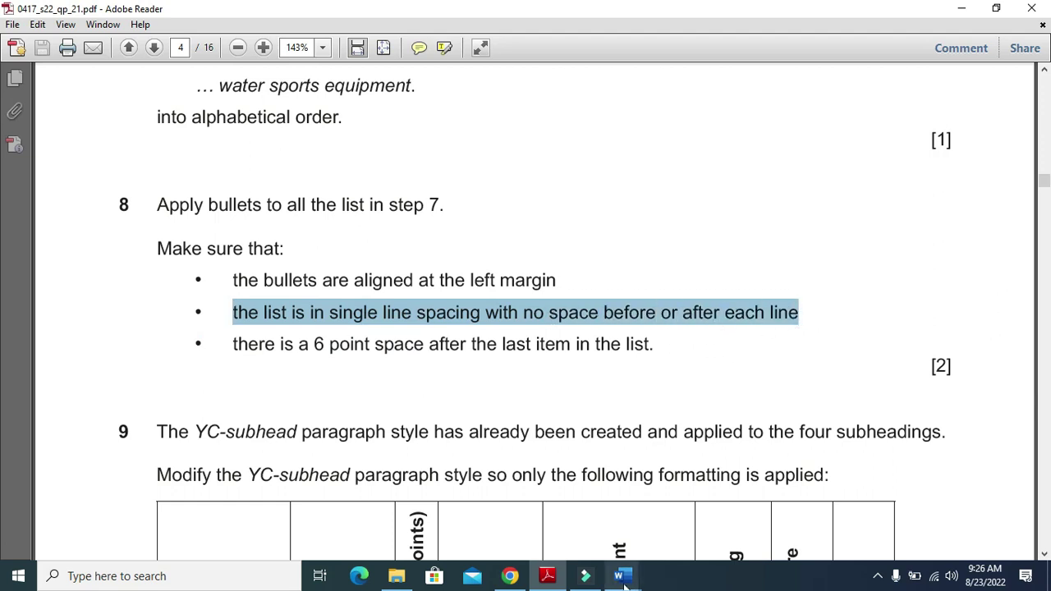
mouse_move(621, 576)
click(673, 517)
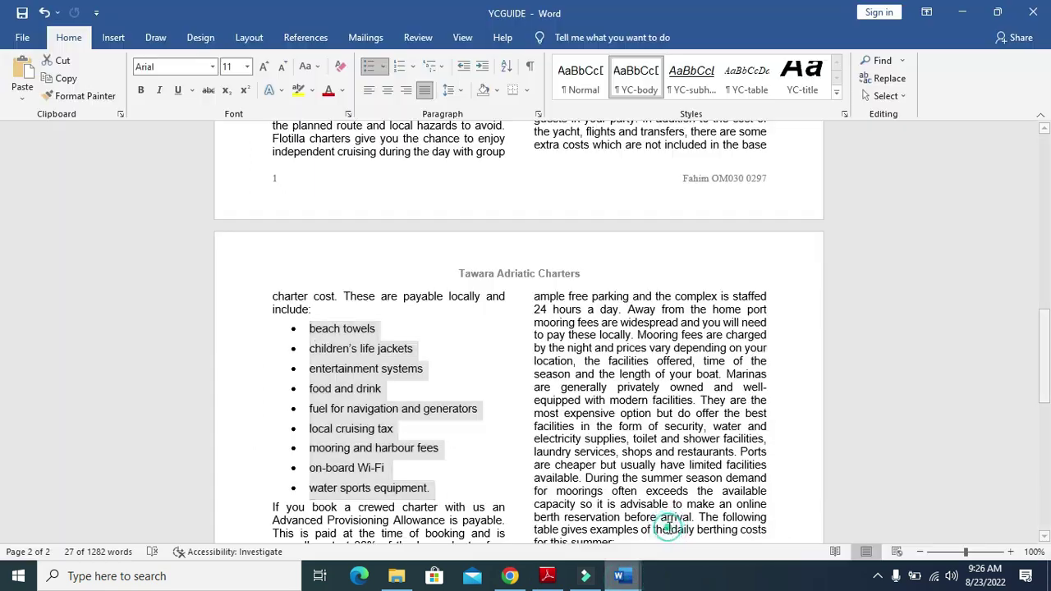
Step: Set the bulleted list's paragraph spacing to 0 pt after with Single line spacing
right_click(329, 356)
click(378, 233)
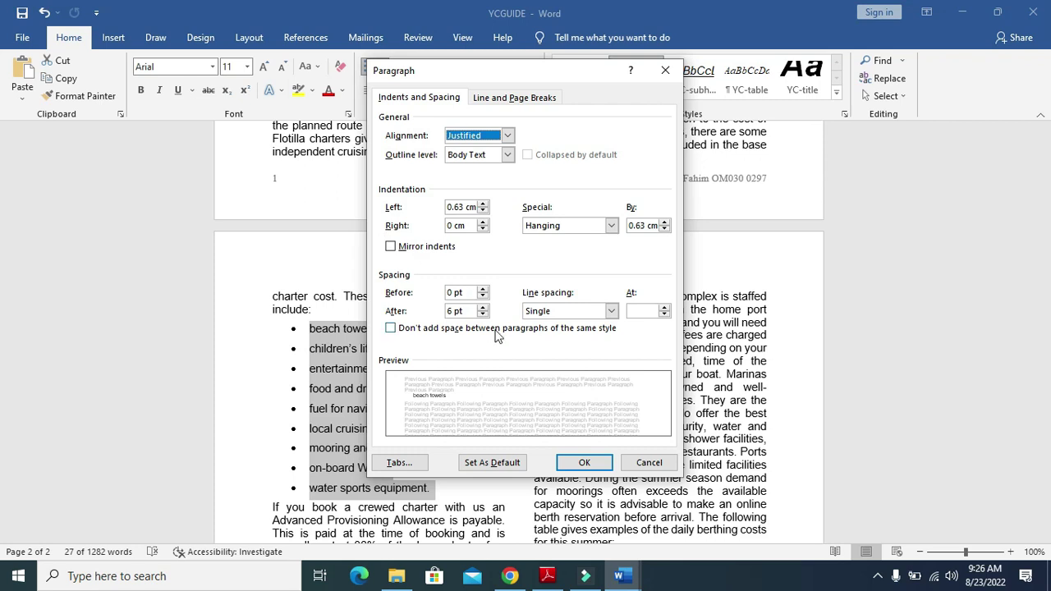
click(483, 314)
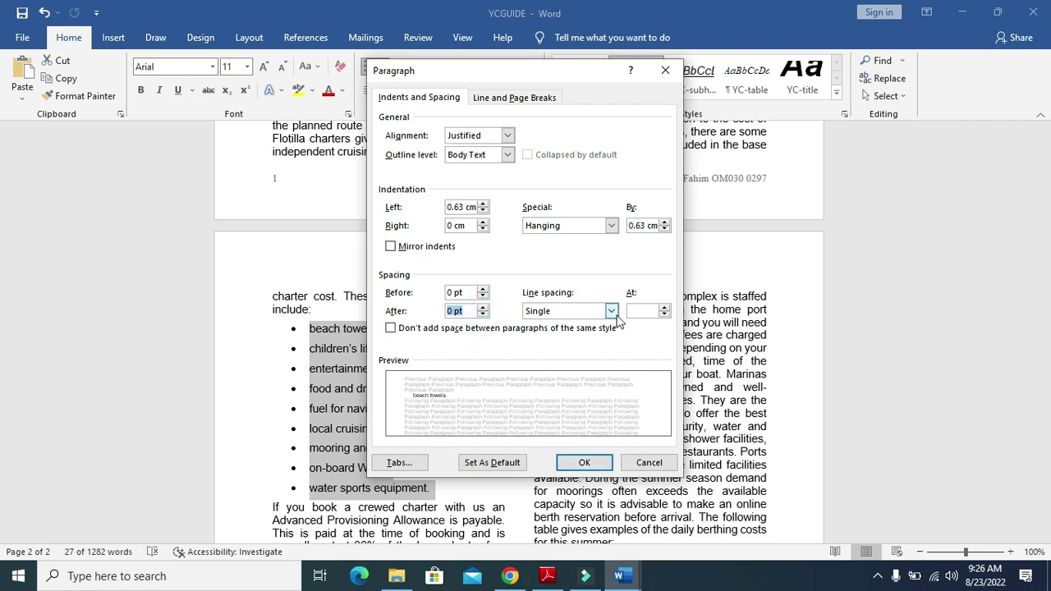
click(611, 311)
click(567, 321)
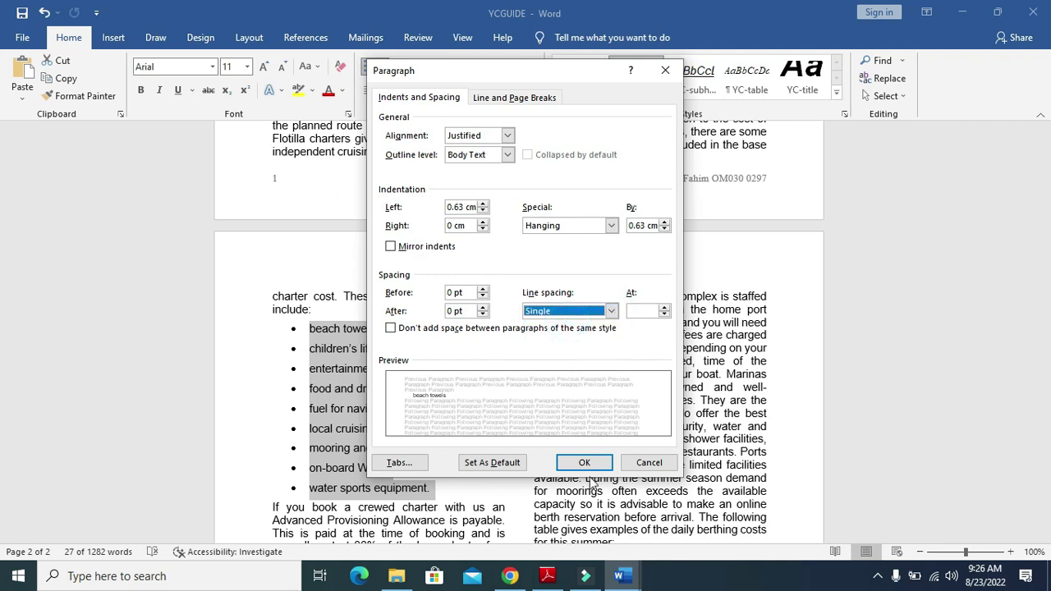
click(584, 462)
Step: Highlight the exam paper's 6 pt space-after requirement, then return to YCGUIDE
click(549, 576)
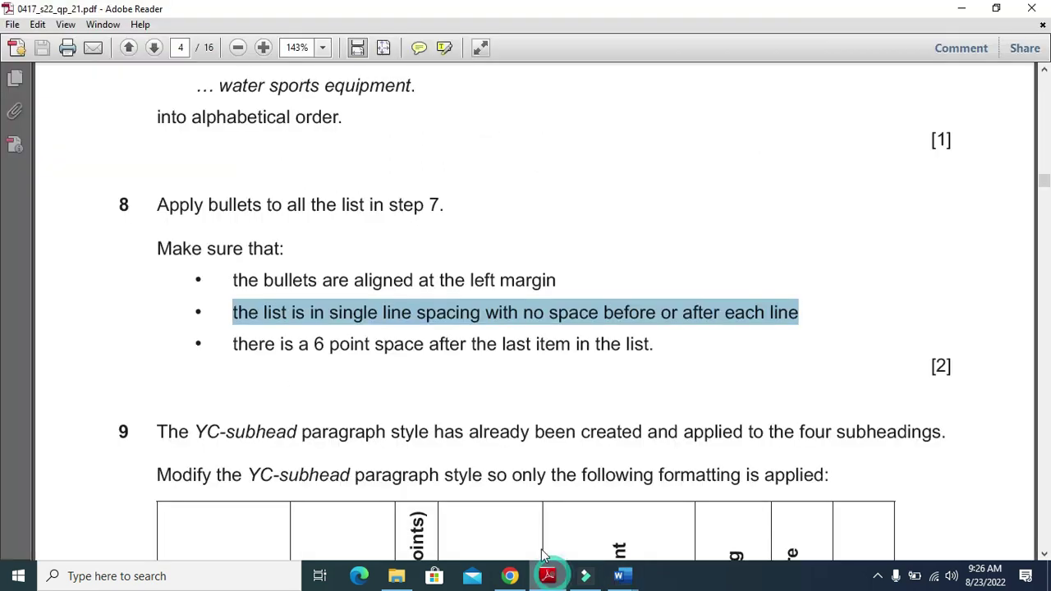
drag(233, 346, 654, 356)
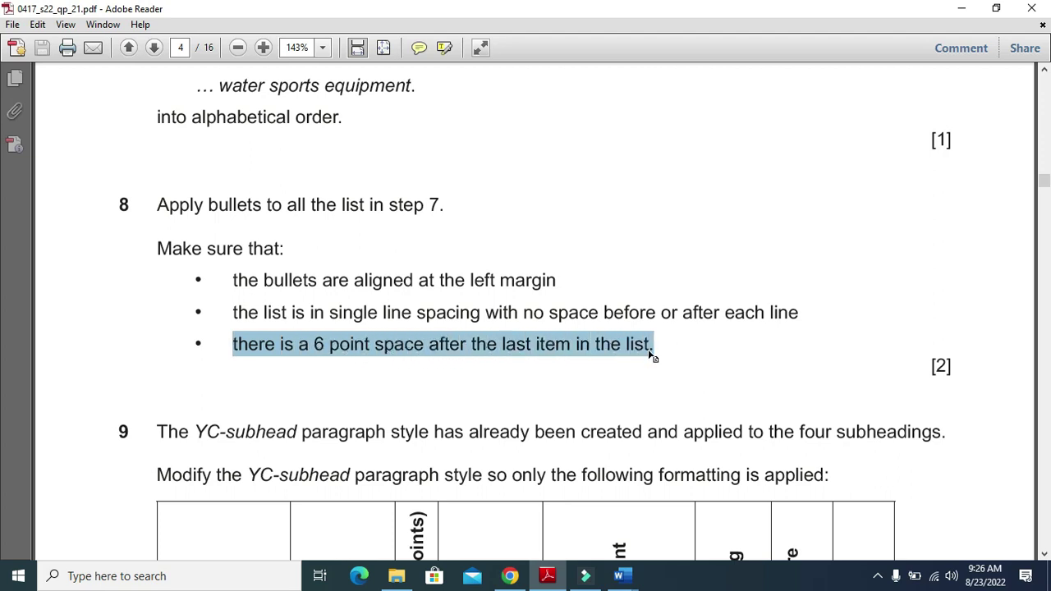
click(551, 577)
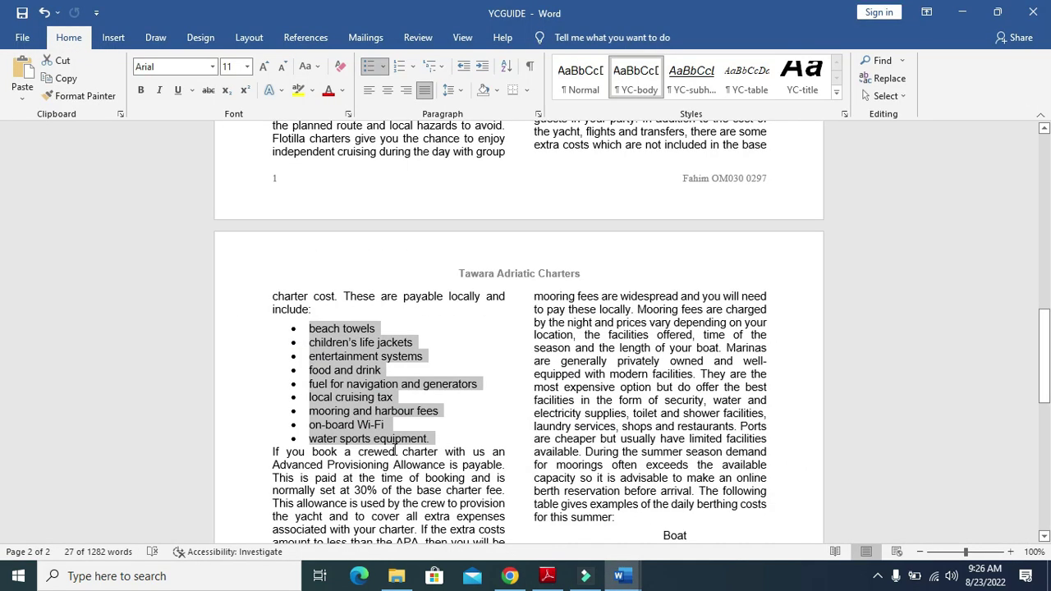
Step: Give the last list item, water sports equipment, 6 pt spacing after, then scroll the exam paper onward
click(394, 451)
drag(430, 438, 307, 438)
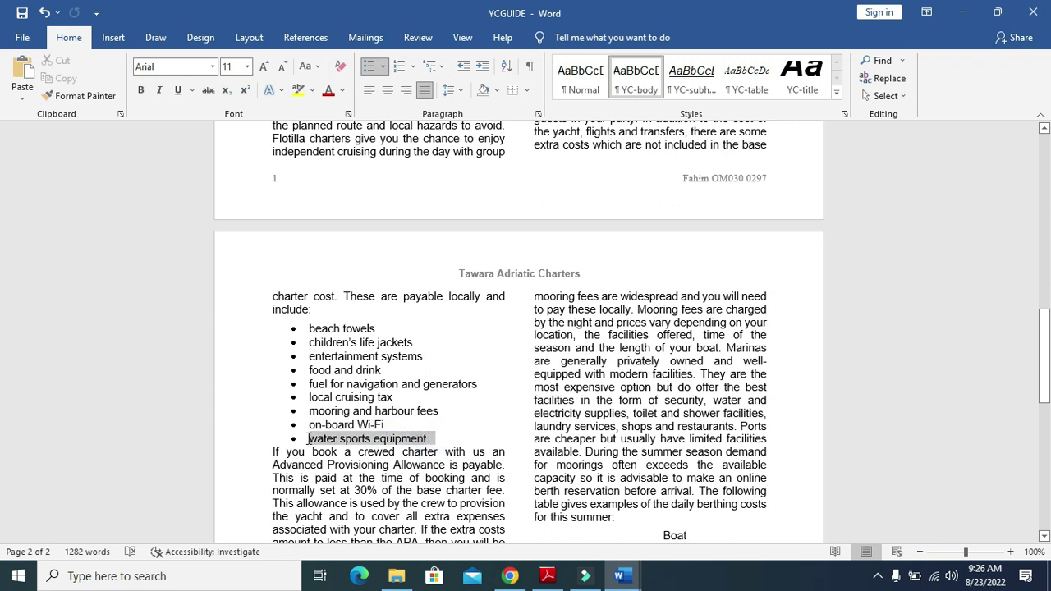
right_click(312, 440)
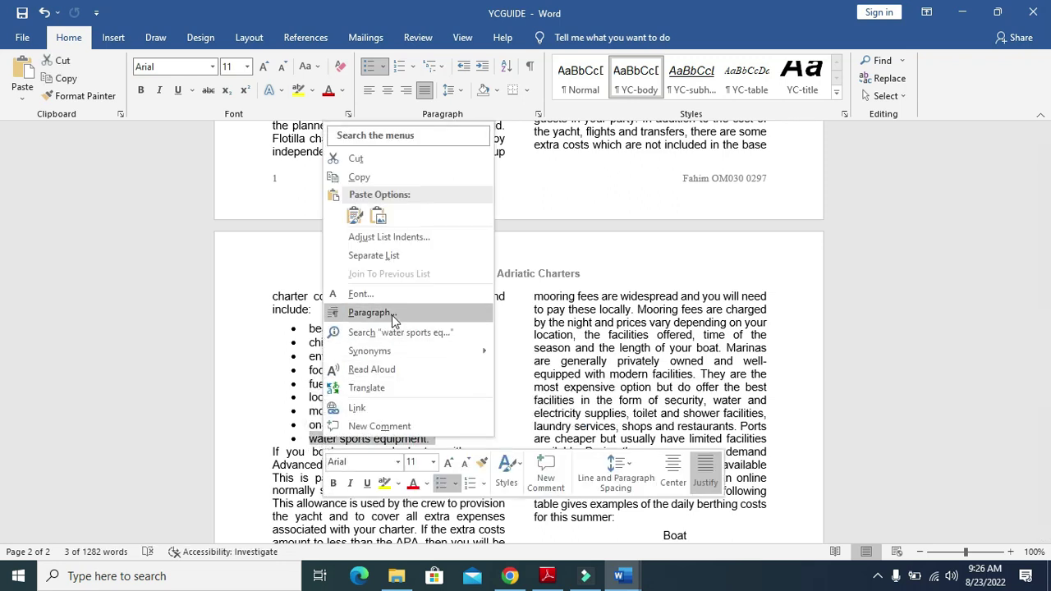
click(394, 319)
drag(450, 310, 443, 314)
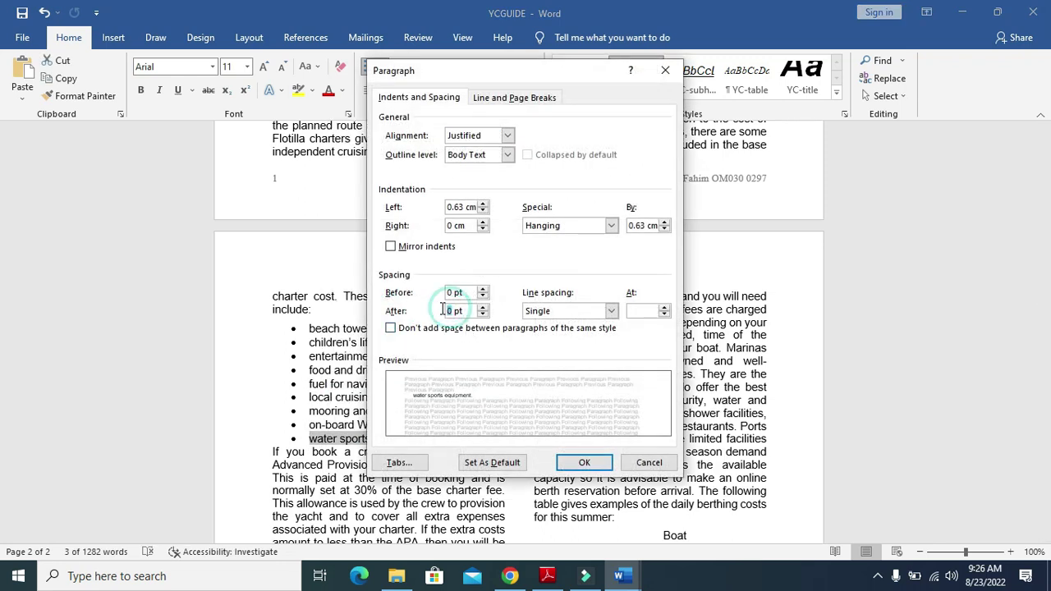
text(6)
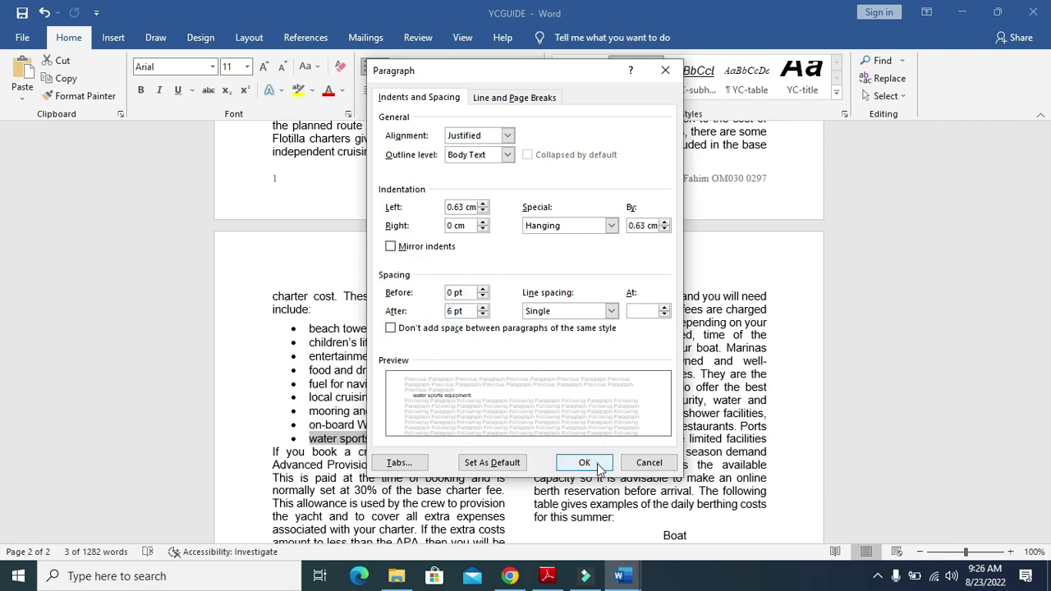
click(584, 462)
click(548, 576)
scroll(431, 394, down, 5)
Step: Highlight question 9's opening and its instruction to modify the YC-subhead style in the PDF
drag(152, 209, 882, 211)
scroll(820, 237, down, 3)
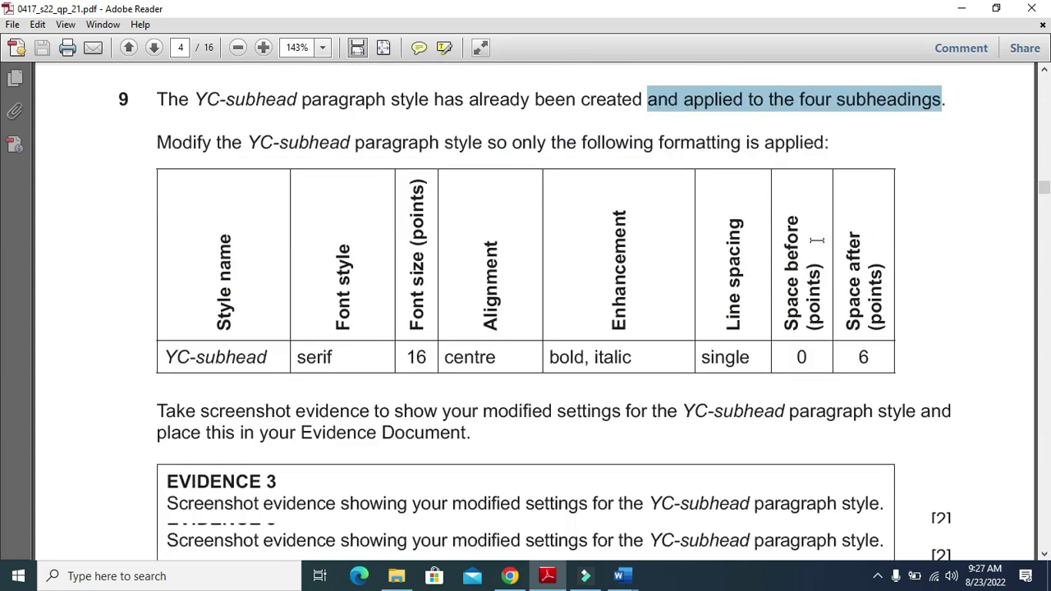
drag(251, 147, 654, 151)
drag(737, 154, 816, 152)
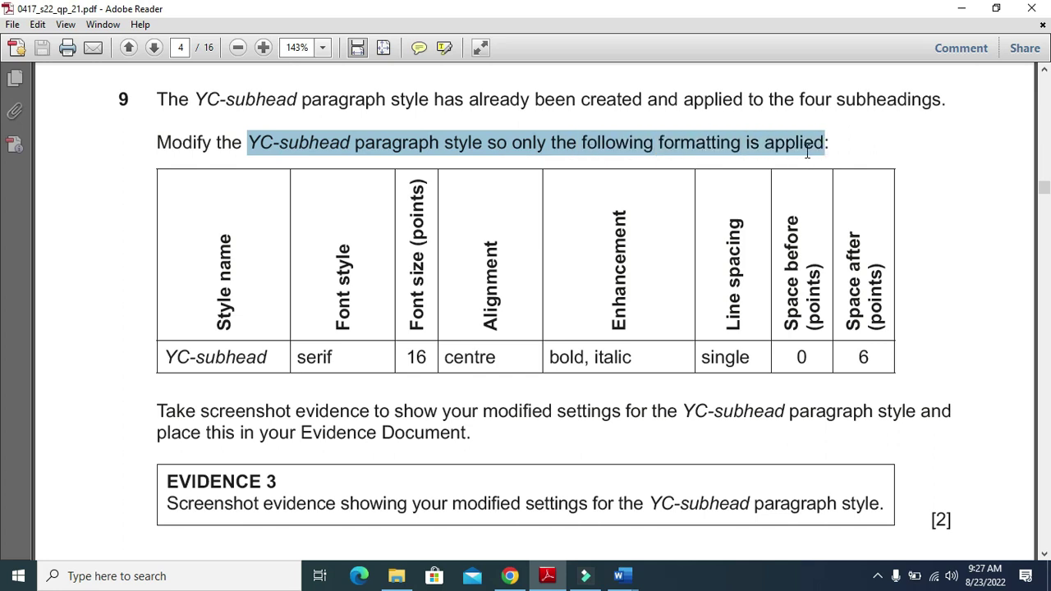
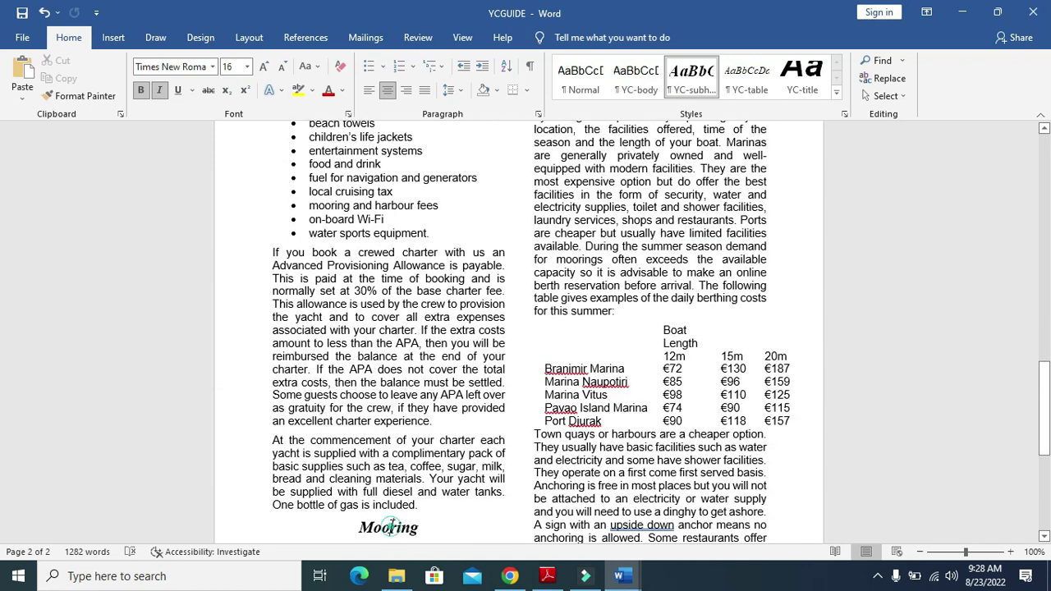
Step: Read the evidence instruction in the question paper PDF, then return to YCGUIDE
click(548, 576)
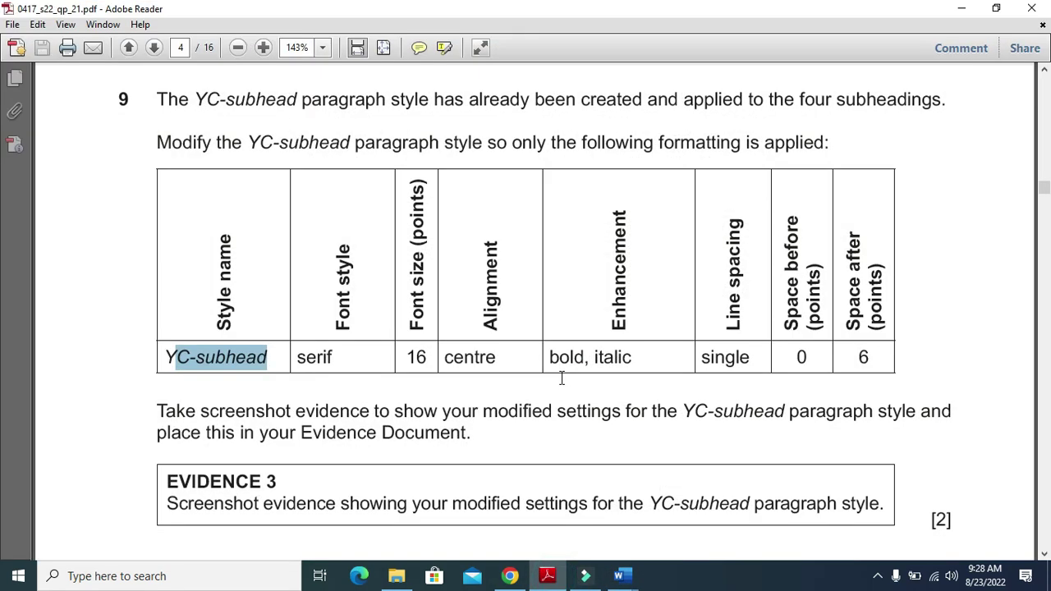
scroll(562, 377, down, 2)
drag(144, 340, 599, 343)
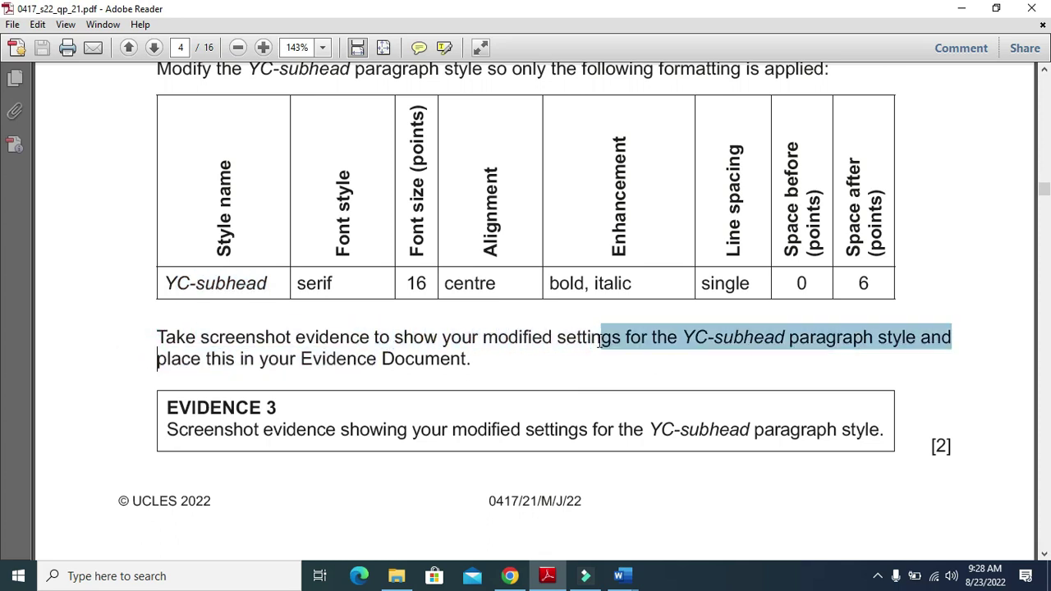
click(549, 576)
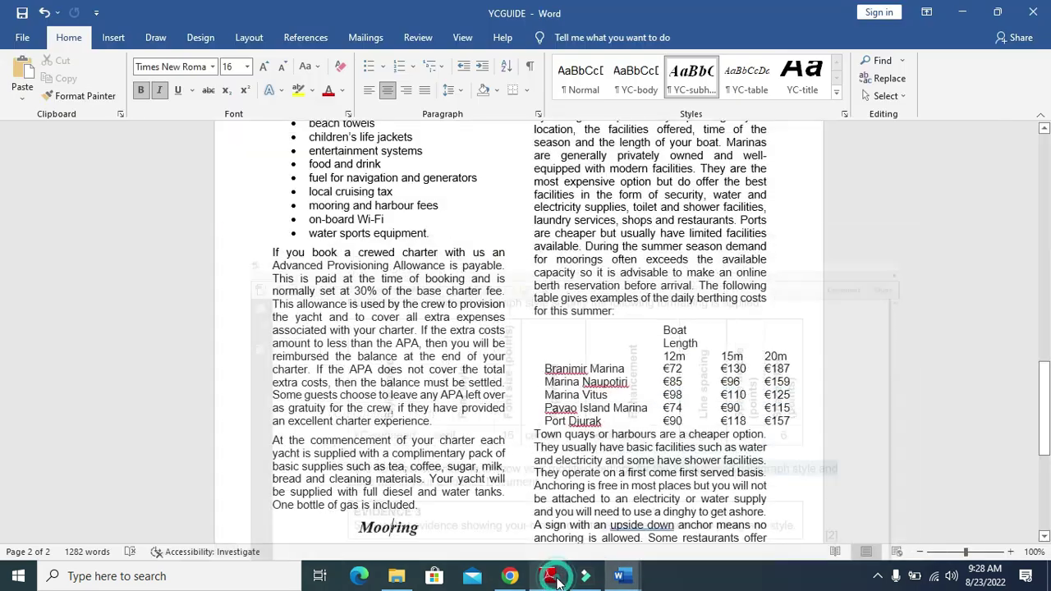
Step: Show and confirm the YC-subhead style settings, then bring the J2221EVIDENCE0297 evidence document forward
right_click(696, 84)
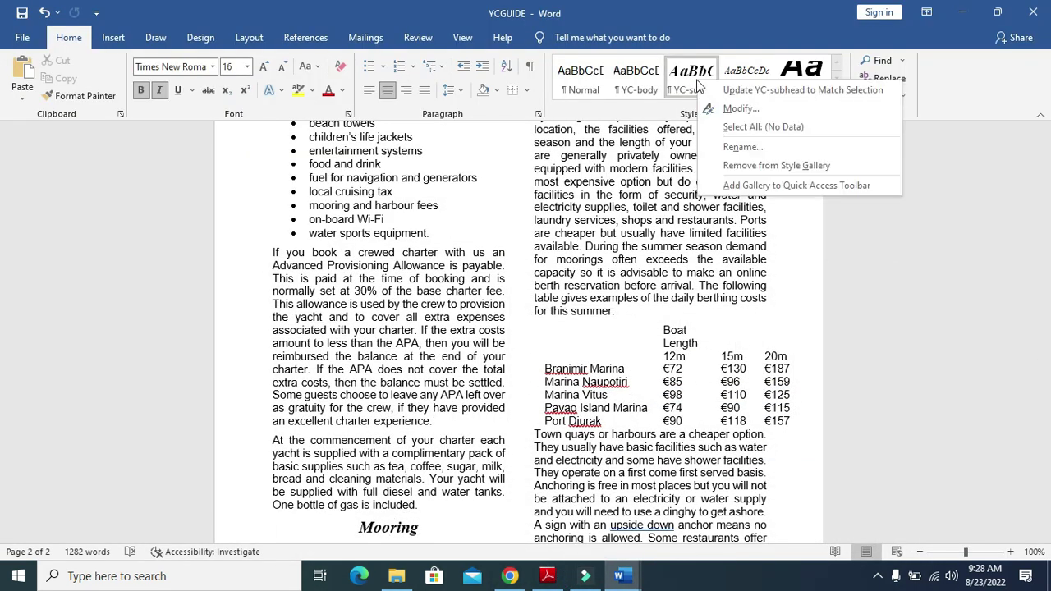
click(749, 110)
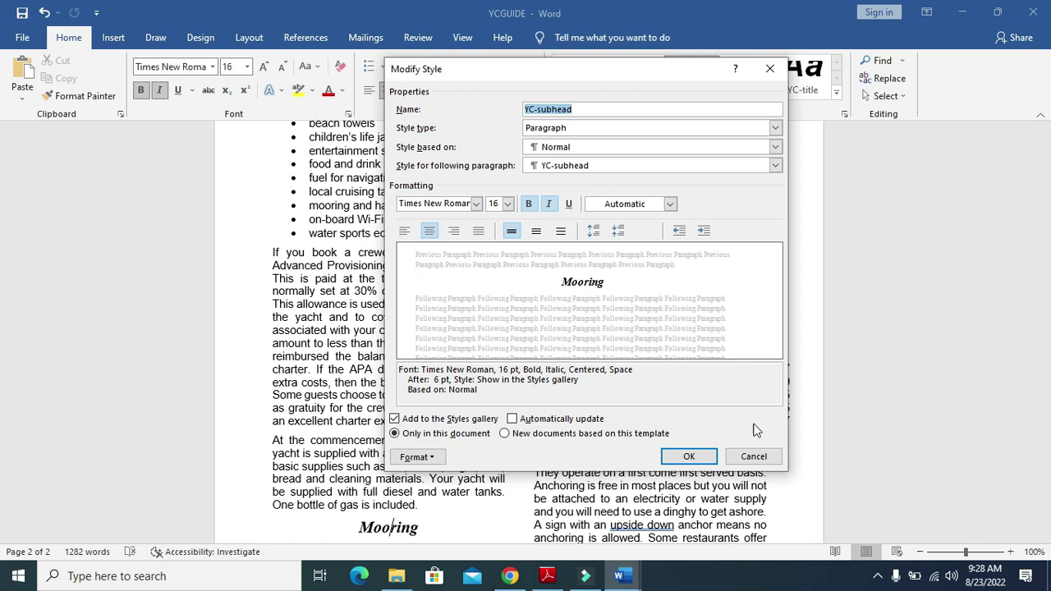
click(689, 456)
mouse_move(632, 579)
click(574, 537)
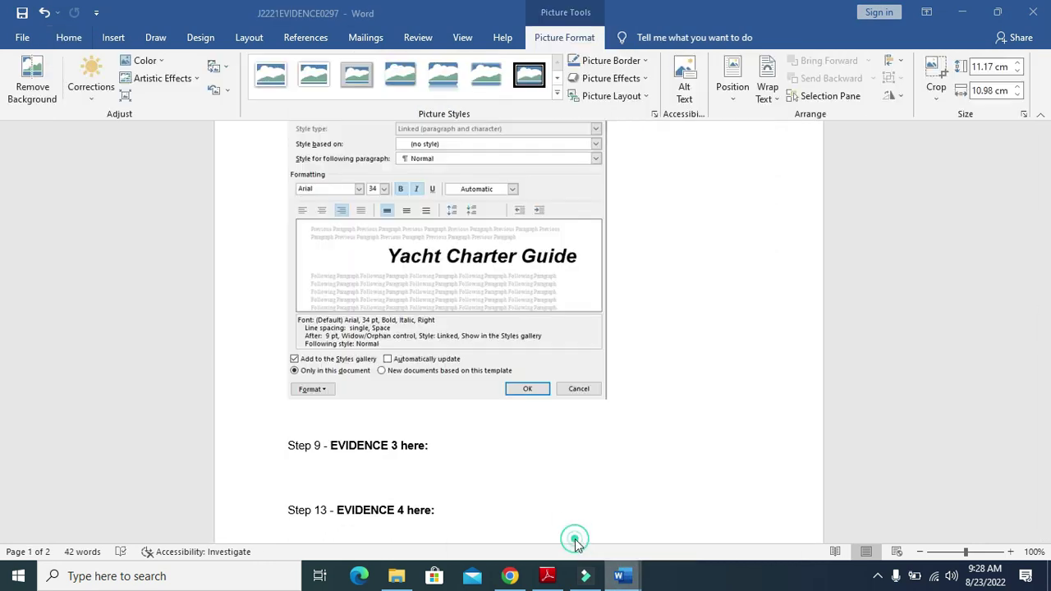
Step: Paste the style-settings screenshot below Step 9 of the evidence document
click(379, 473)
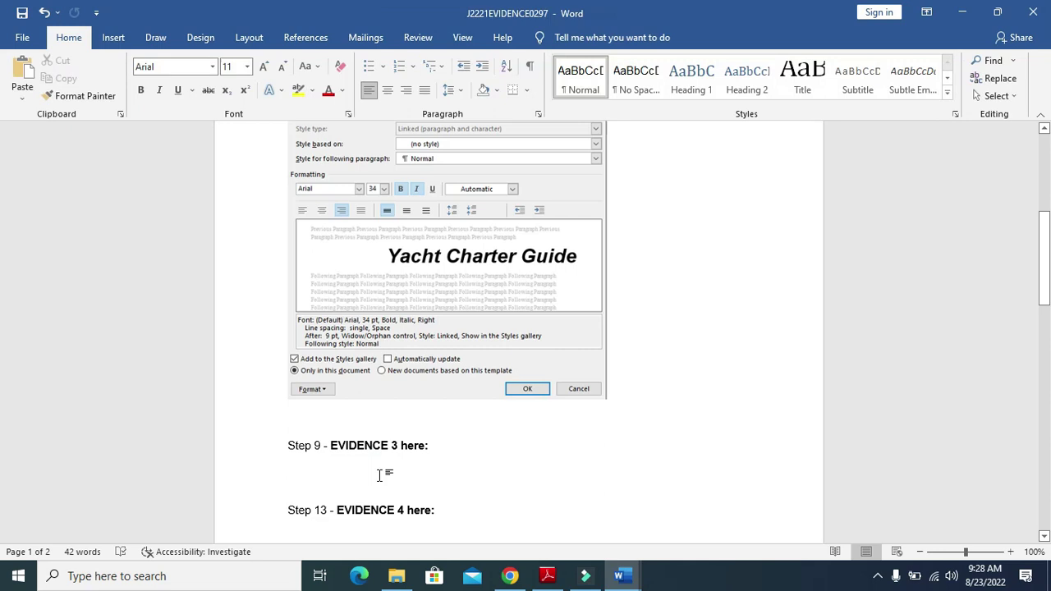
key(ctrl+v)
click(504, 402)
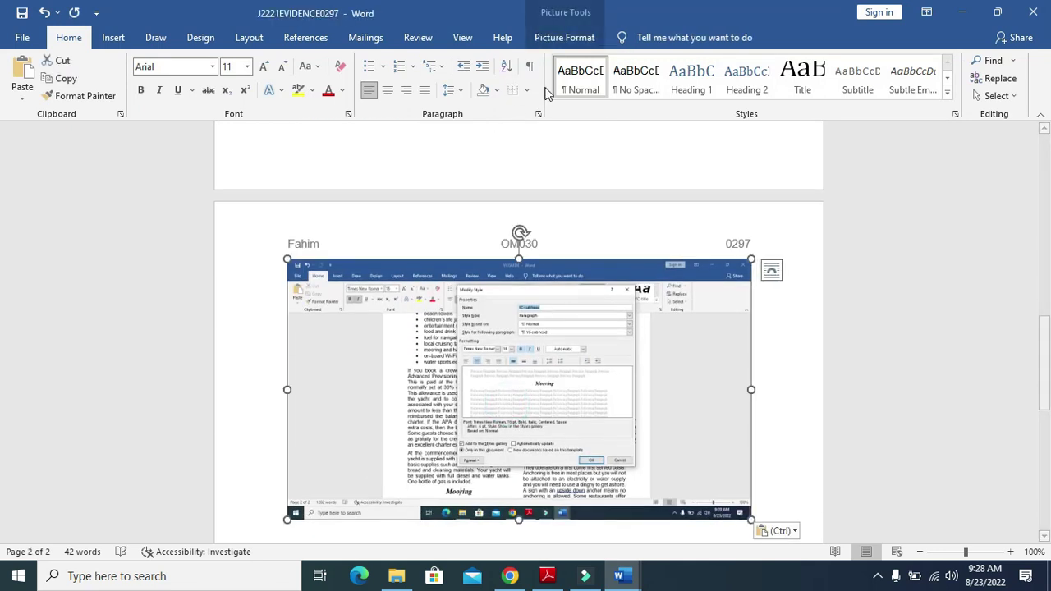
Step: Crop the screenshot down to the YC-subhead style dialog and enlarge it
click(565, 38)
click(936, 78)
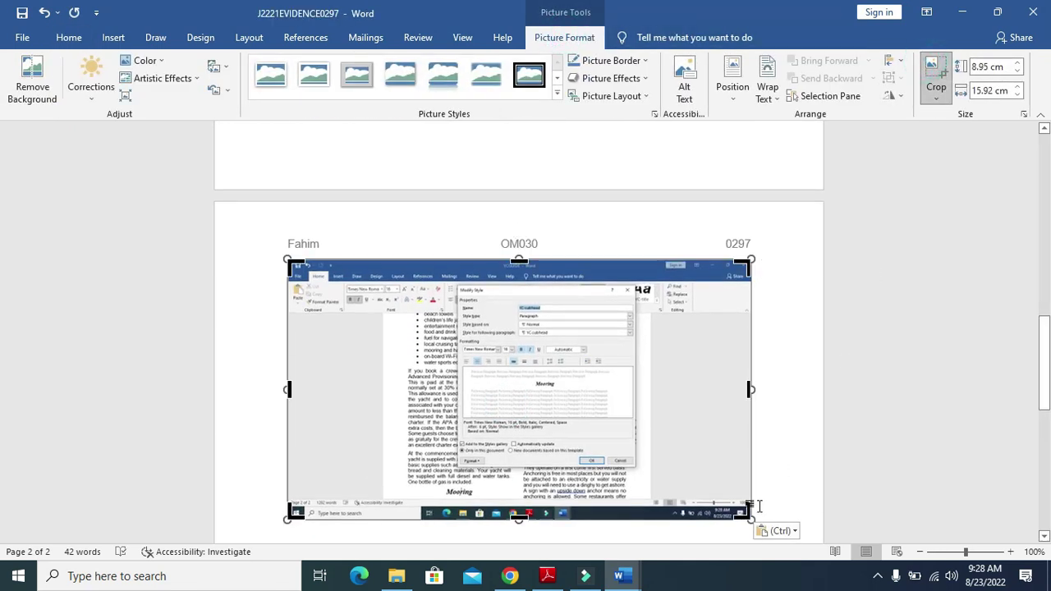
drag(745, 516, 633, 467)
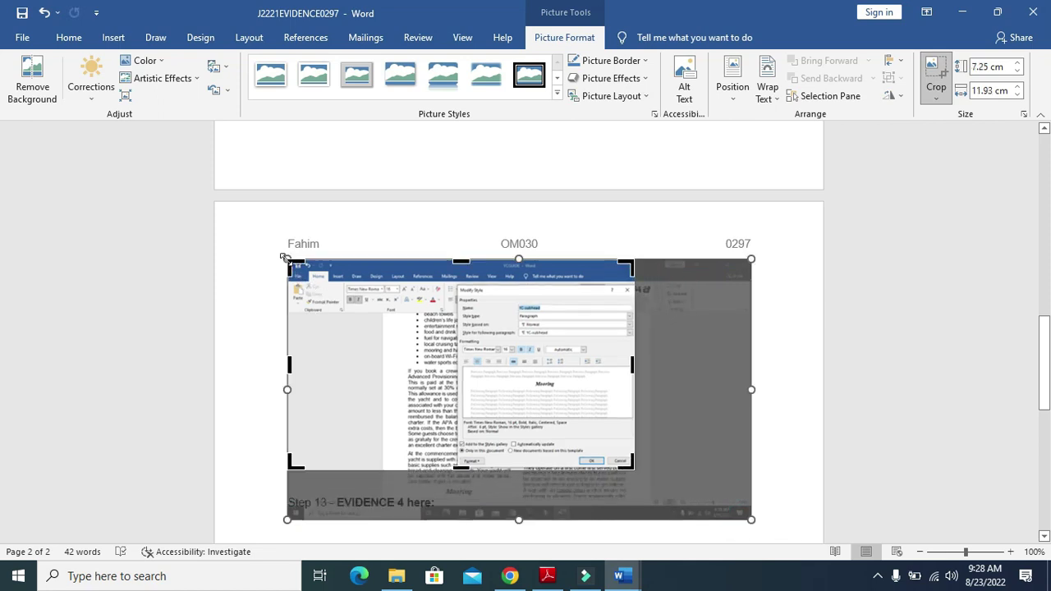
drag(289, 261, 453, 282)
click(723, 289)
click(458, 341)
drag(467, 445, 674, 514)
Step: Read task 10 in the question paper, then switch back to YCGUIDE
click(548, 576)
scroll(625, 393, down, 3)
scroll(625, 393, down, 5)
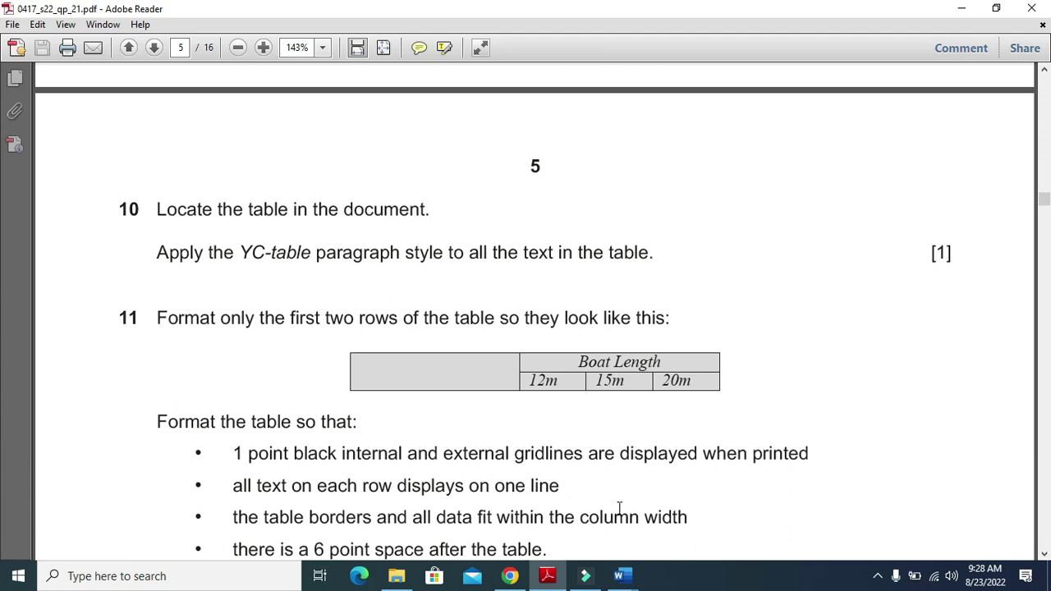
click(622, 575)
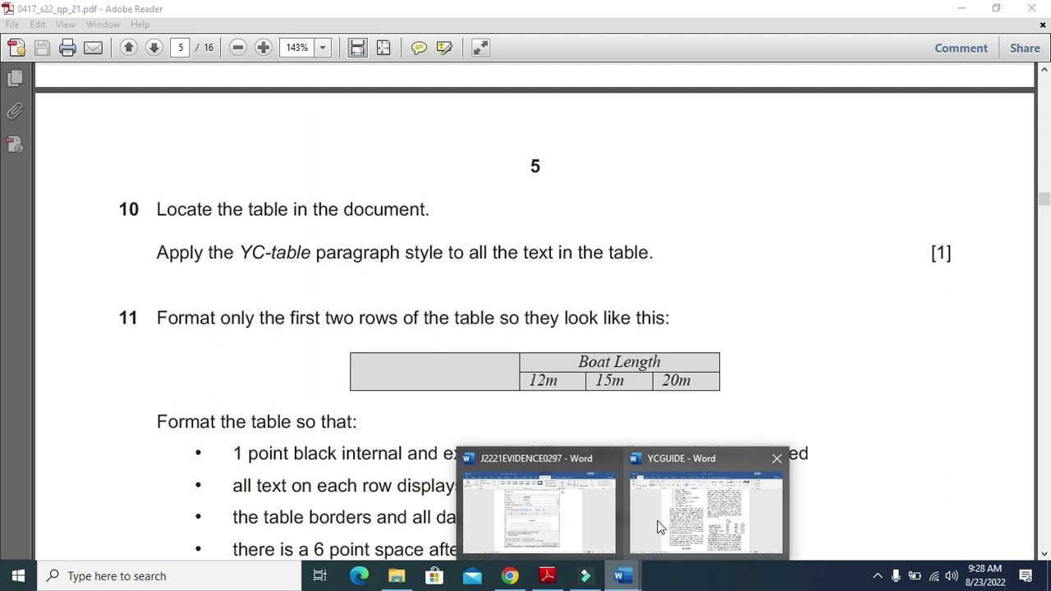
click(658, 526)
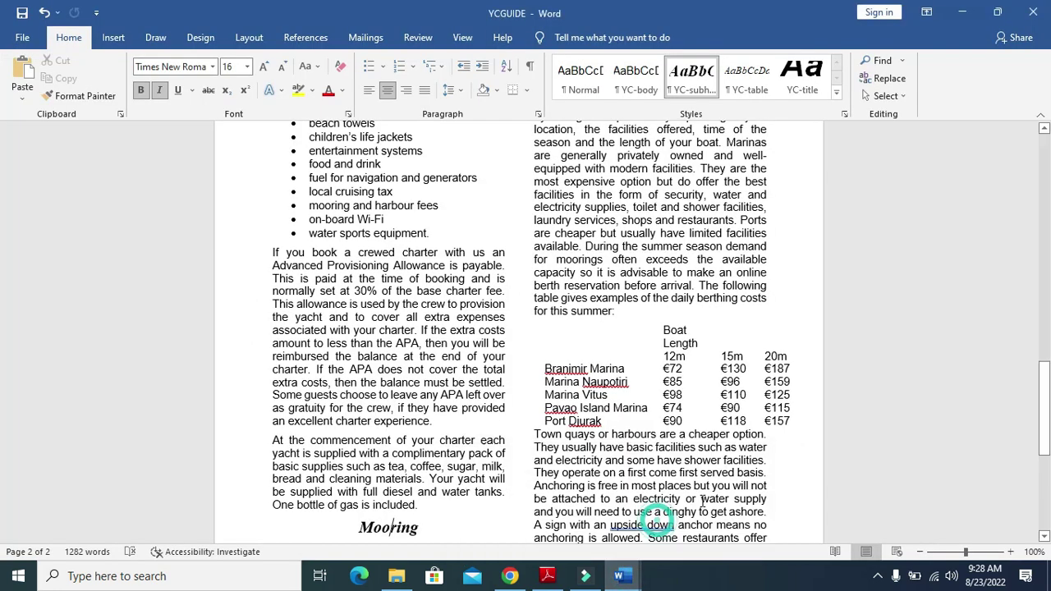
Step: Apply the YC-table style to the whole berthing-costs table and check task 11
click(529, 323)
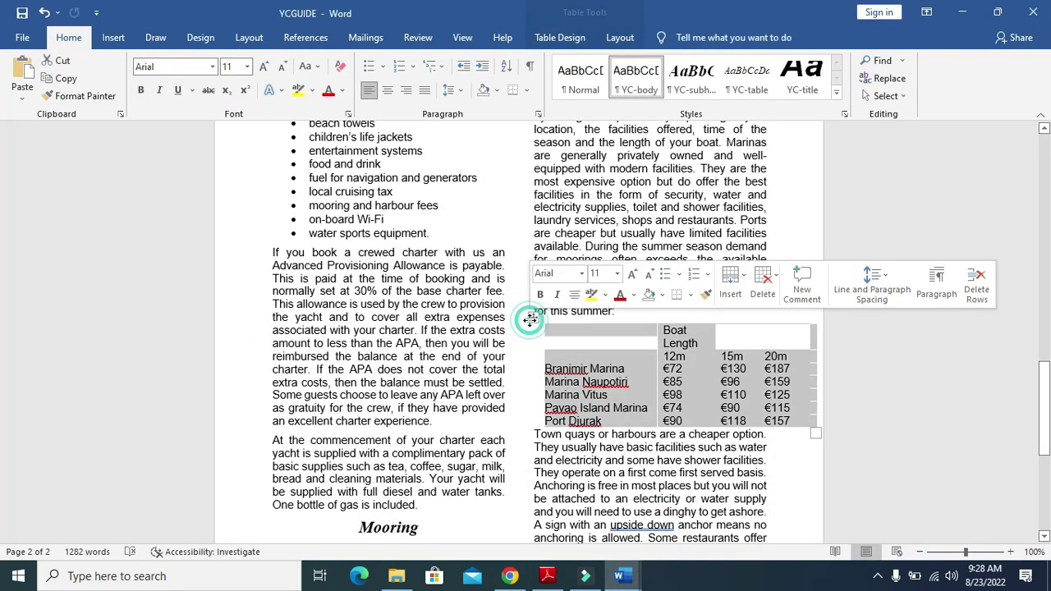
click(751, 81)
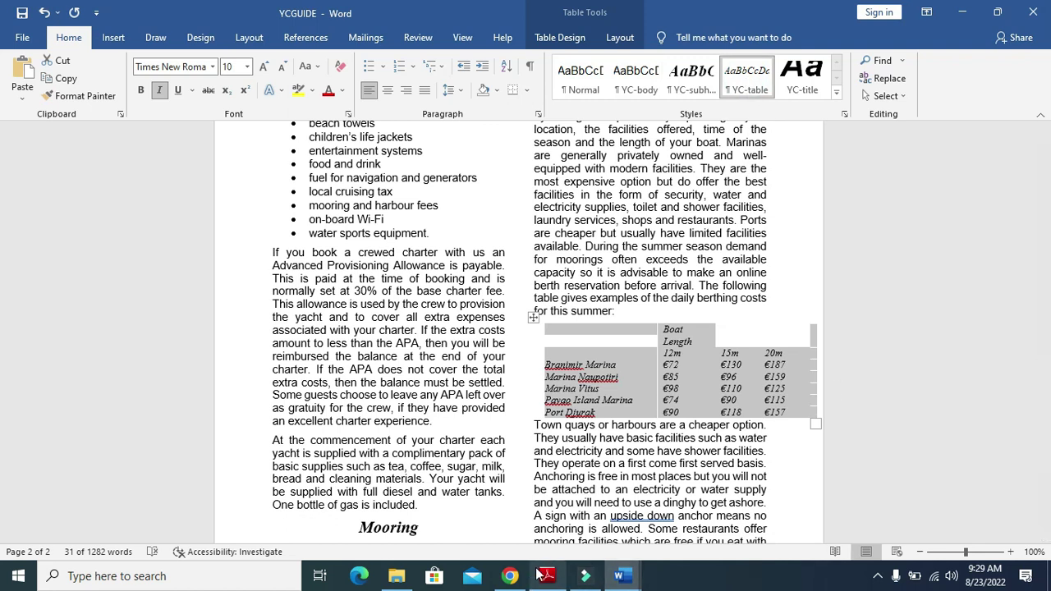
click(543, 575)
scroll(282, 432, down, 2)
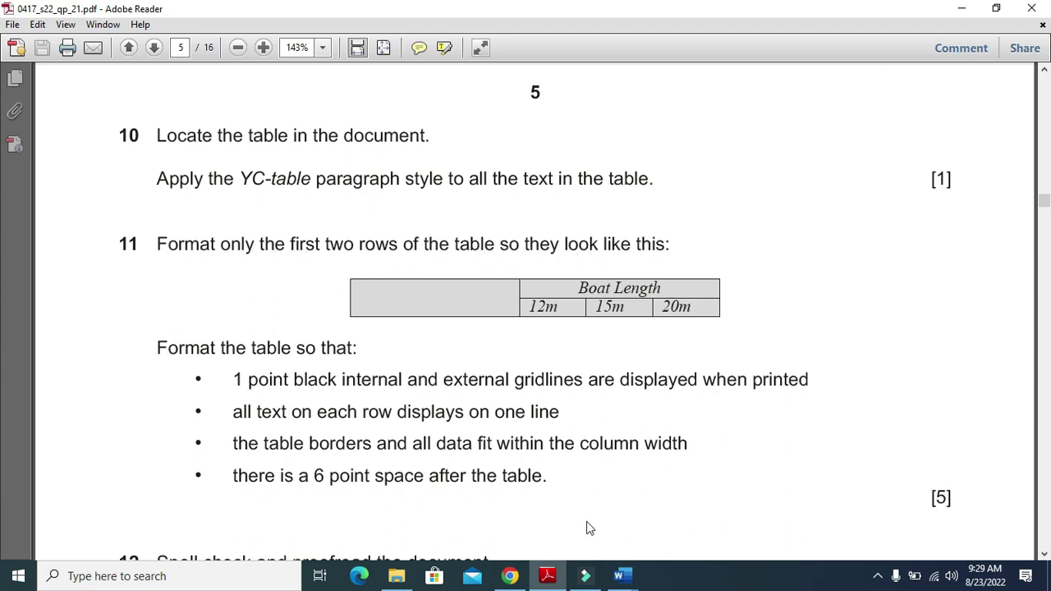
click(620, 575)
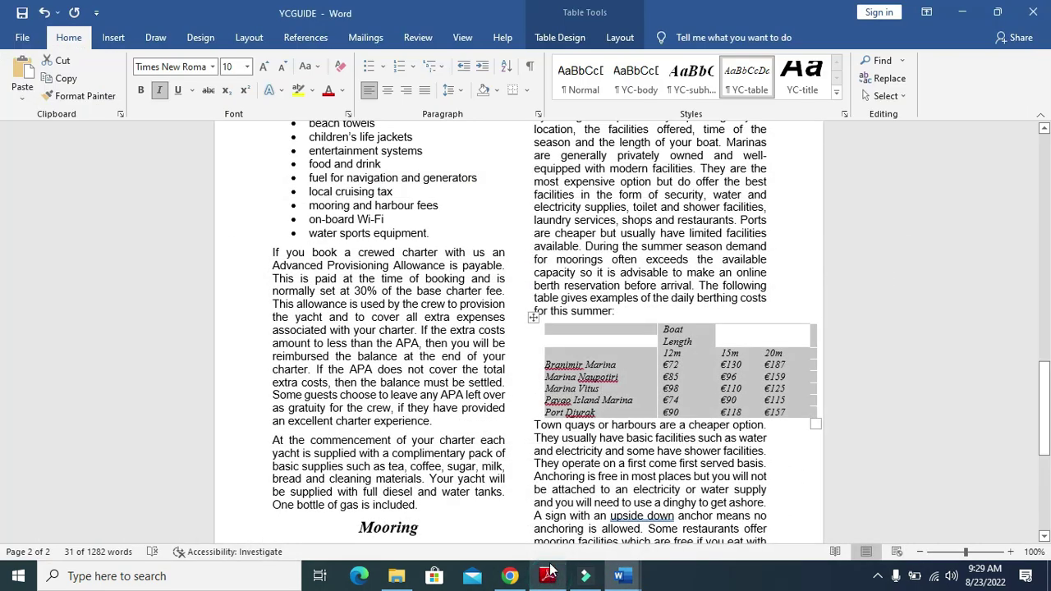
Step: Select the first row of the berthing-costs table
click(631, 401)
click(587, 331)
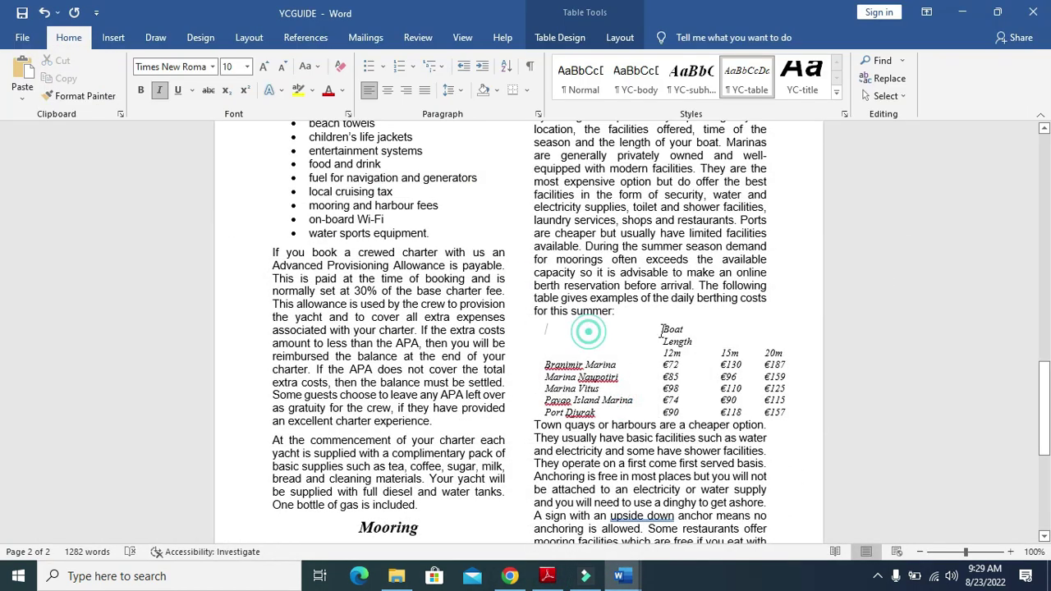
drag(661, 331, 717, 333)
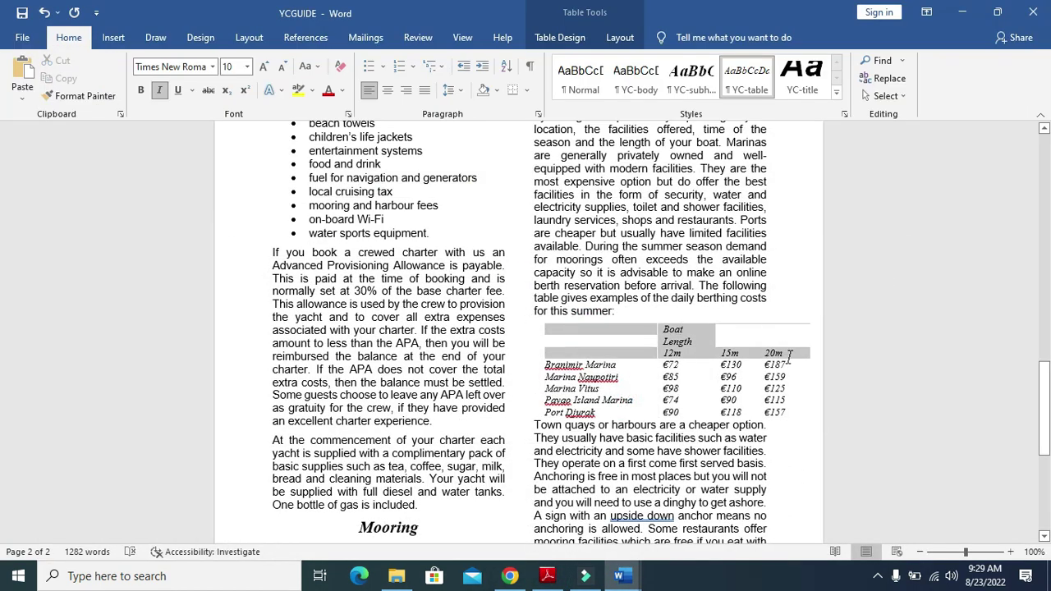
click(547, 575)
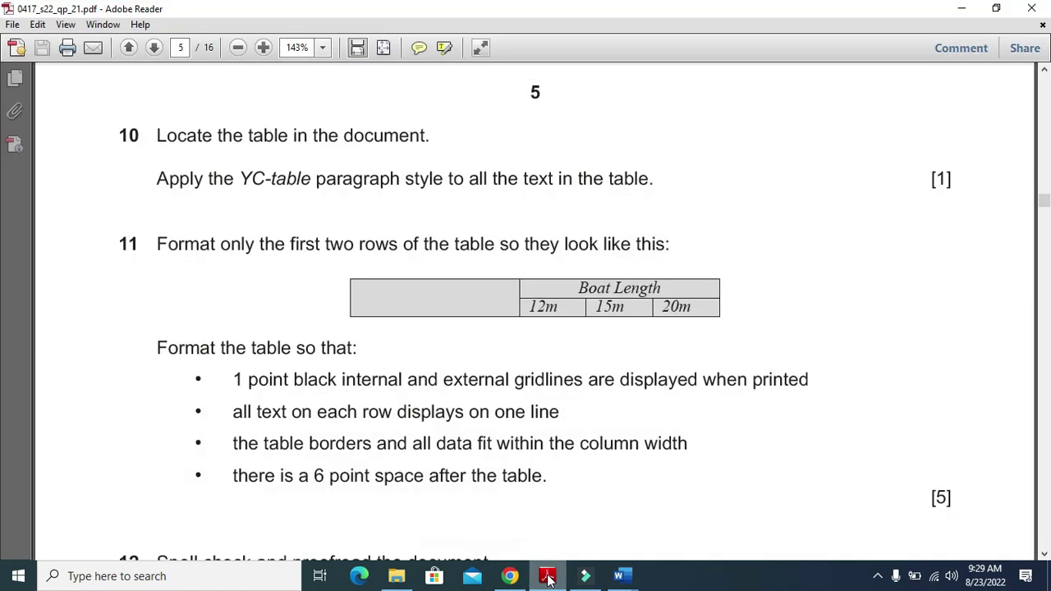
click(548, 576)
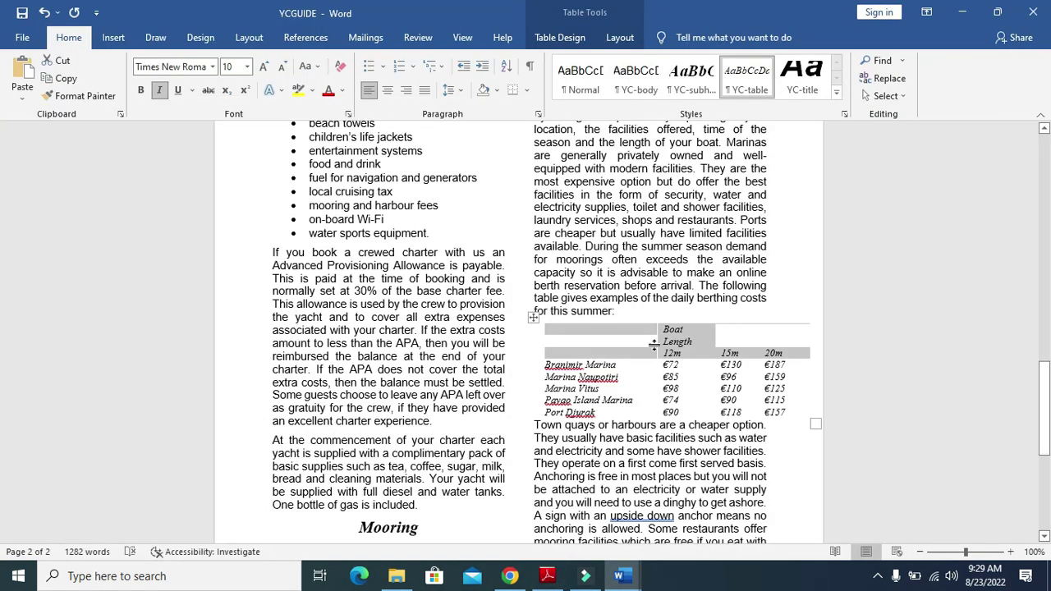
Step: Shade the table's header row darker grey
right_click(676, 338)
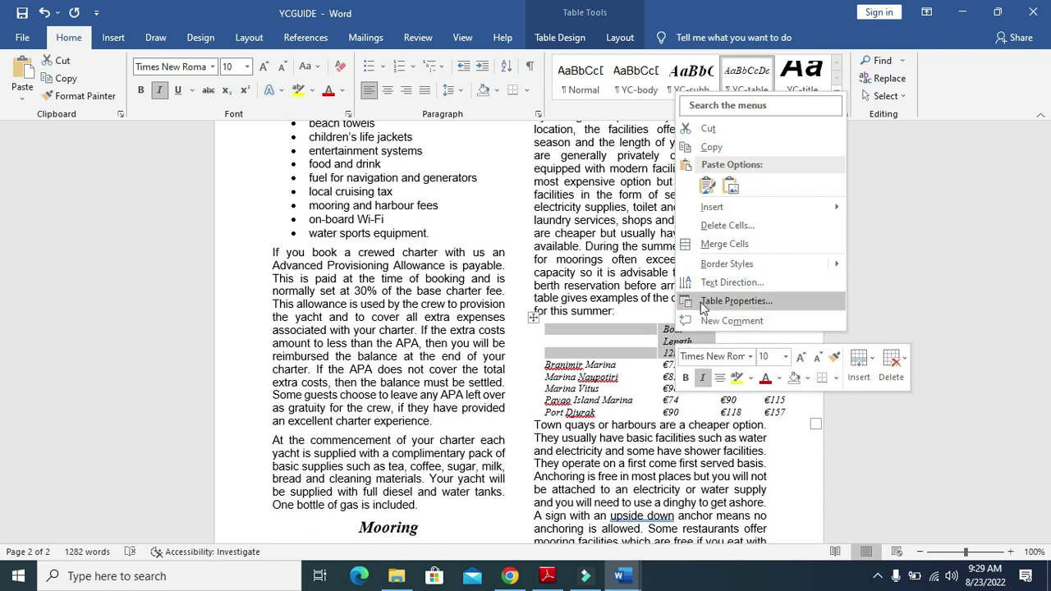
click(706, 303)
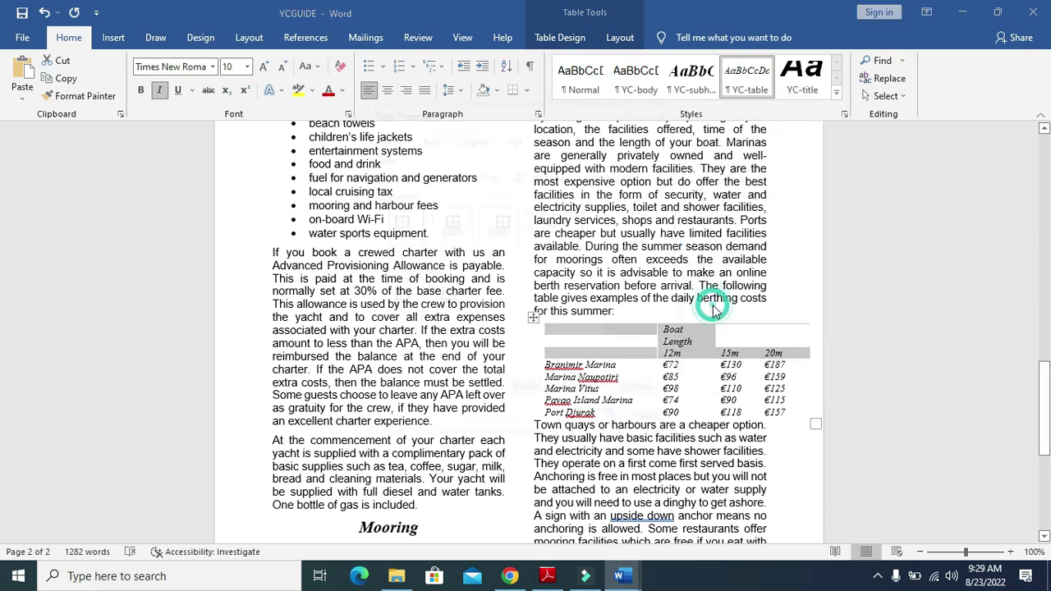
click(638, 424)
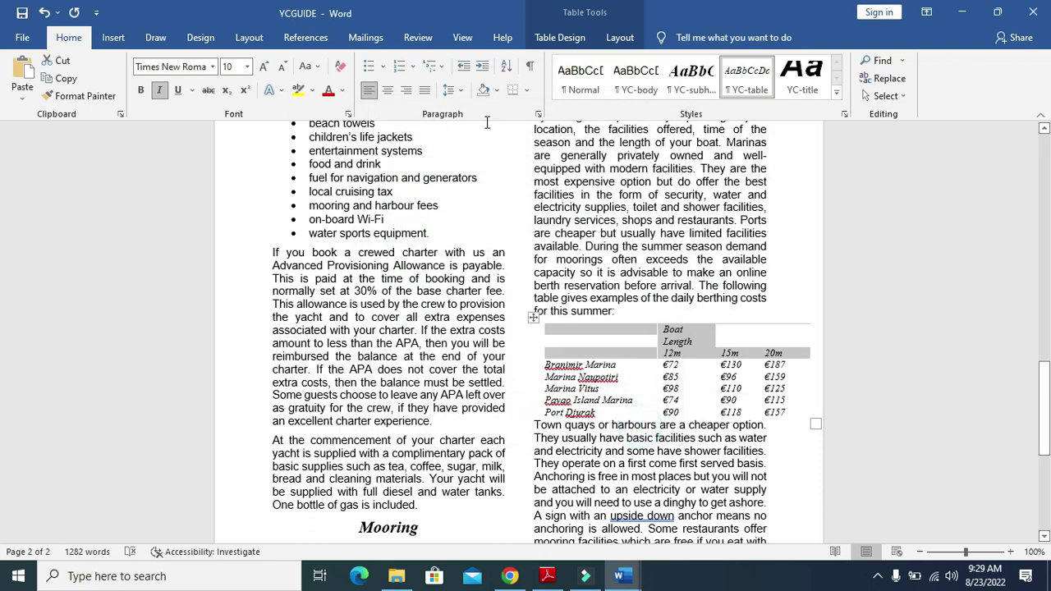
click(494, 91)
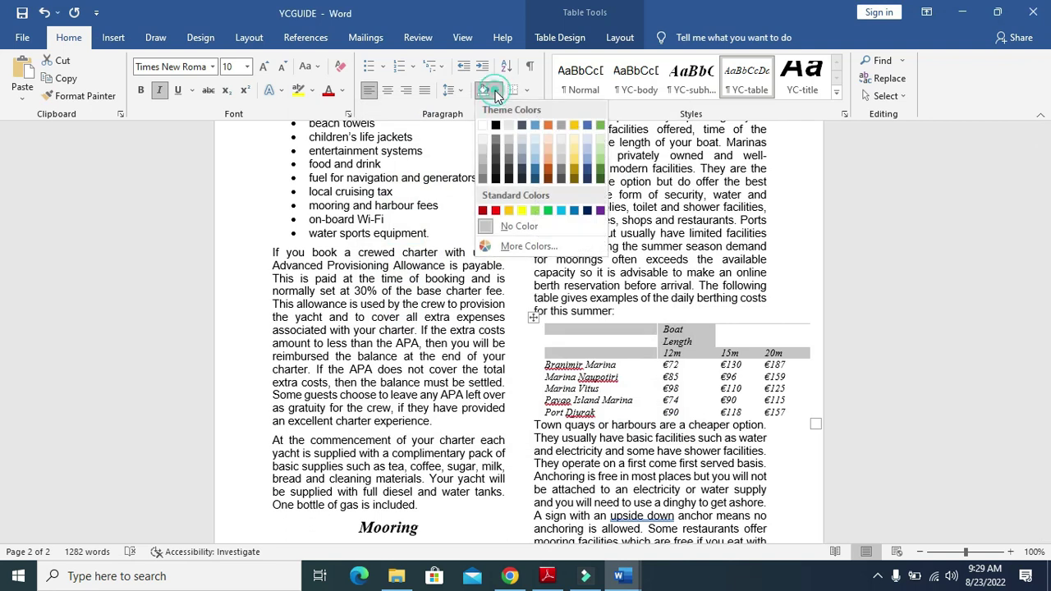
click(486, 162)
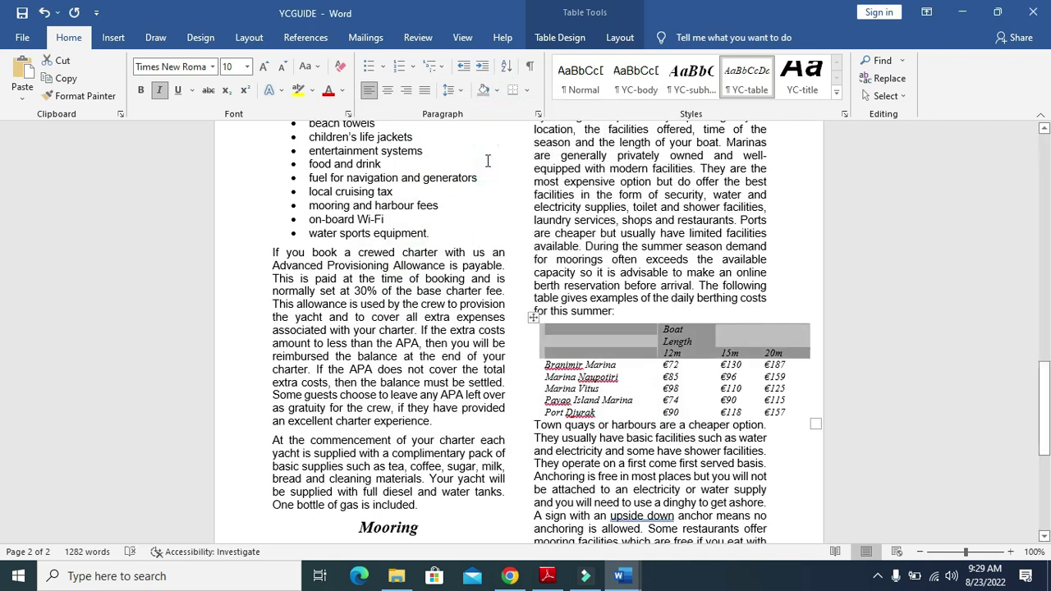
click(543, 580)
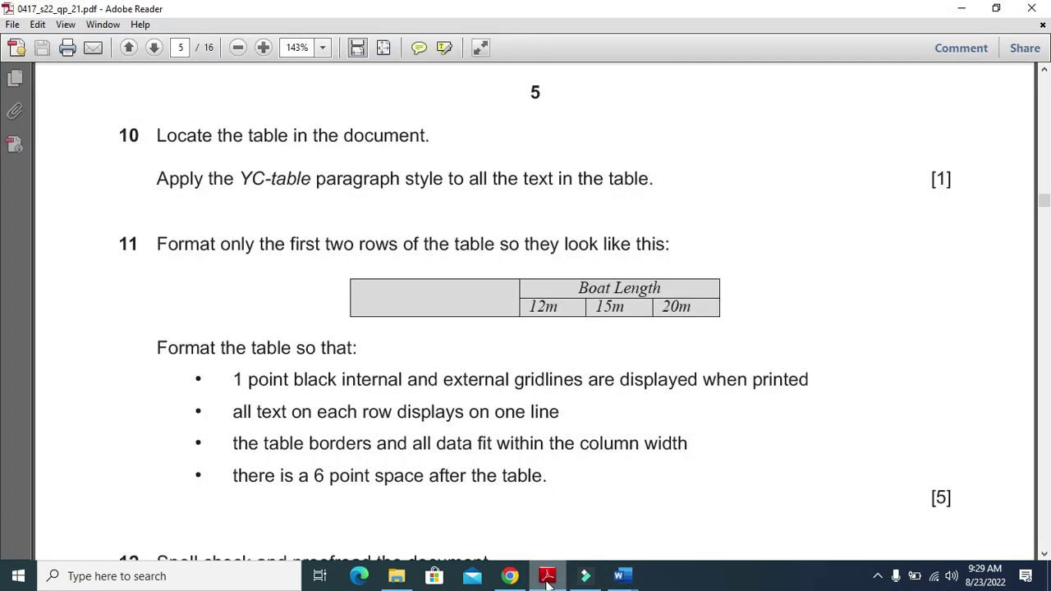
click(547, 579)
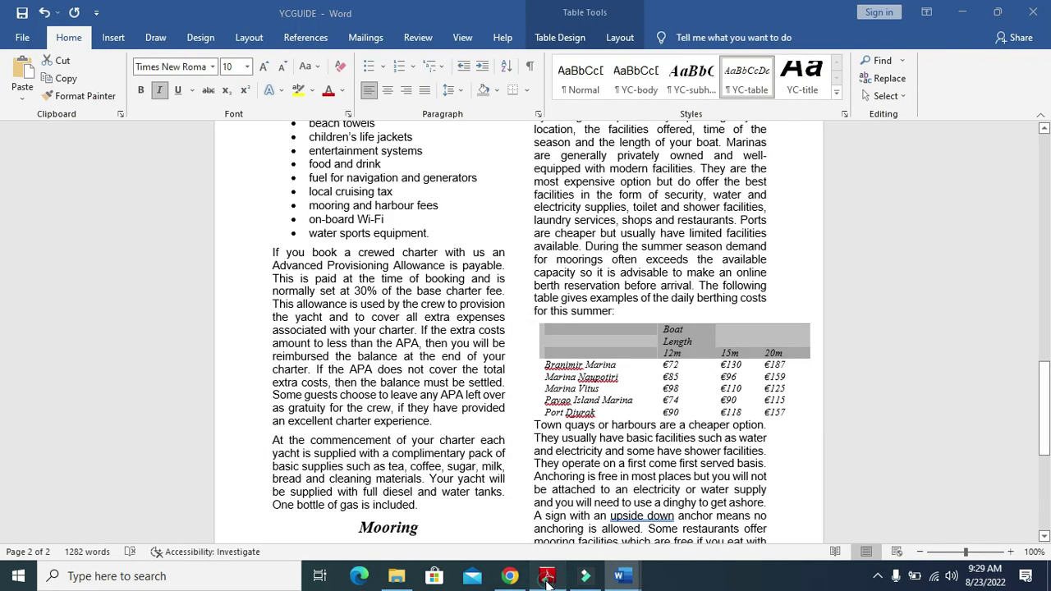
click(548, 579)
click(547, 580)
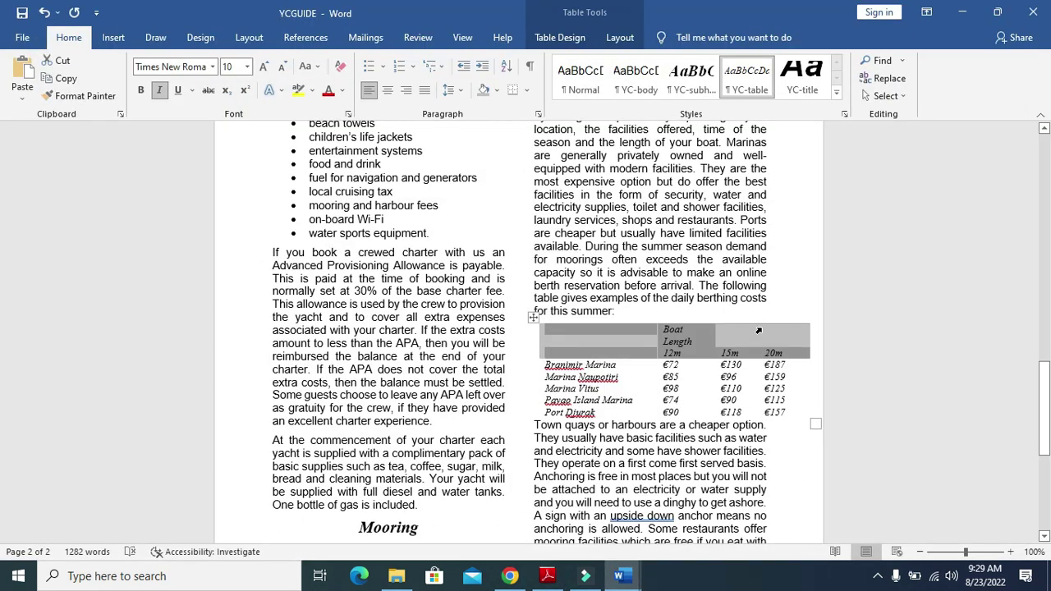
Step: Merge the header cells above 12m, 15m and 20m into one centred Boat Length cell
click(767, 331)
drag(767, 330, 690, 336)
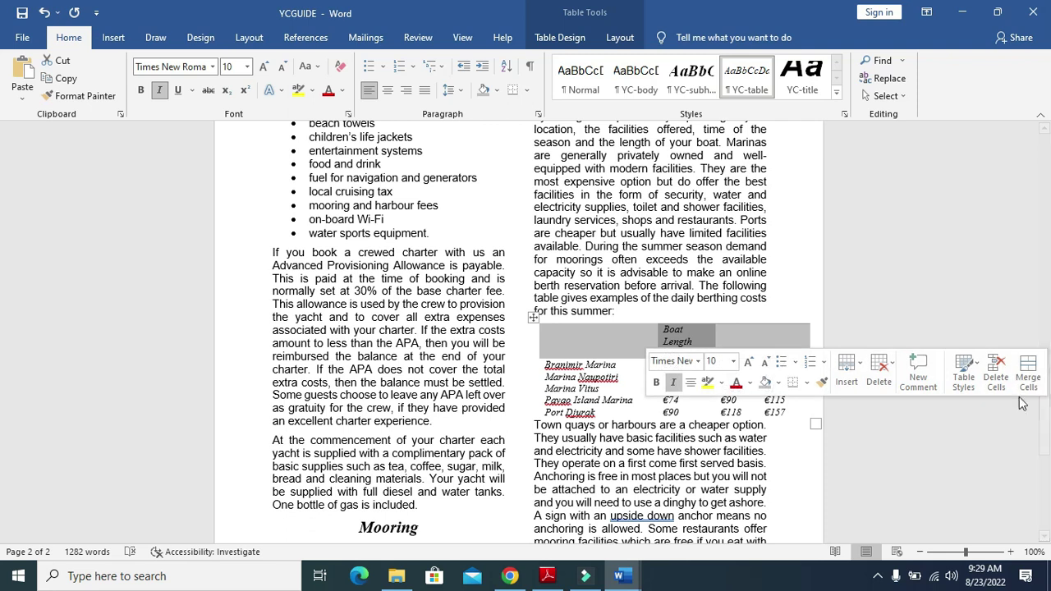
click(1027, 374)
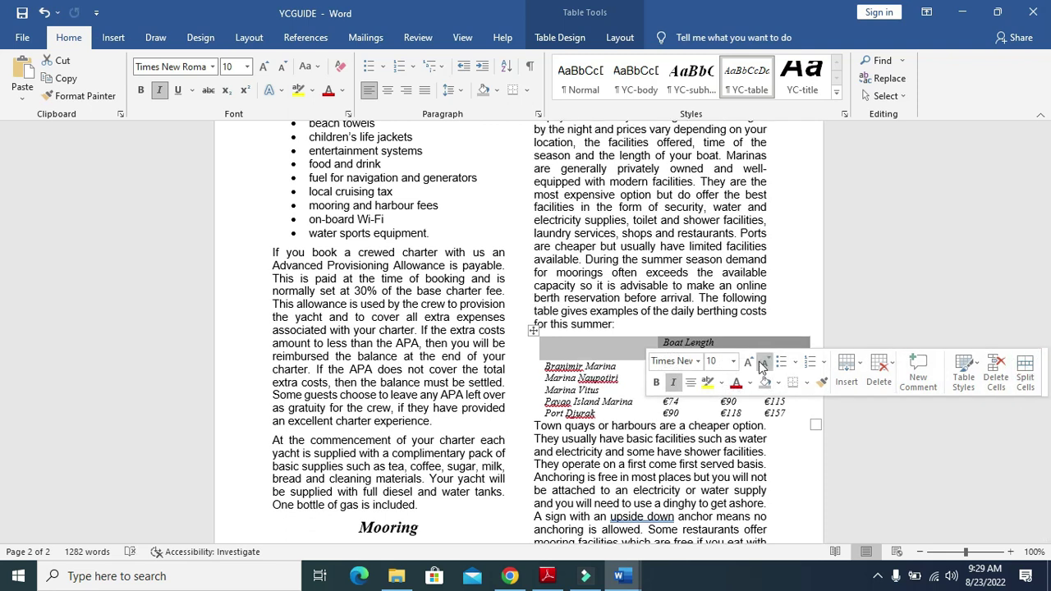
click(694, 322)
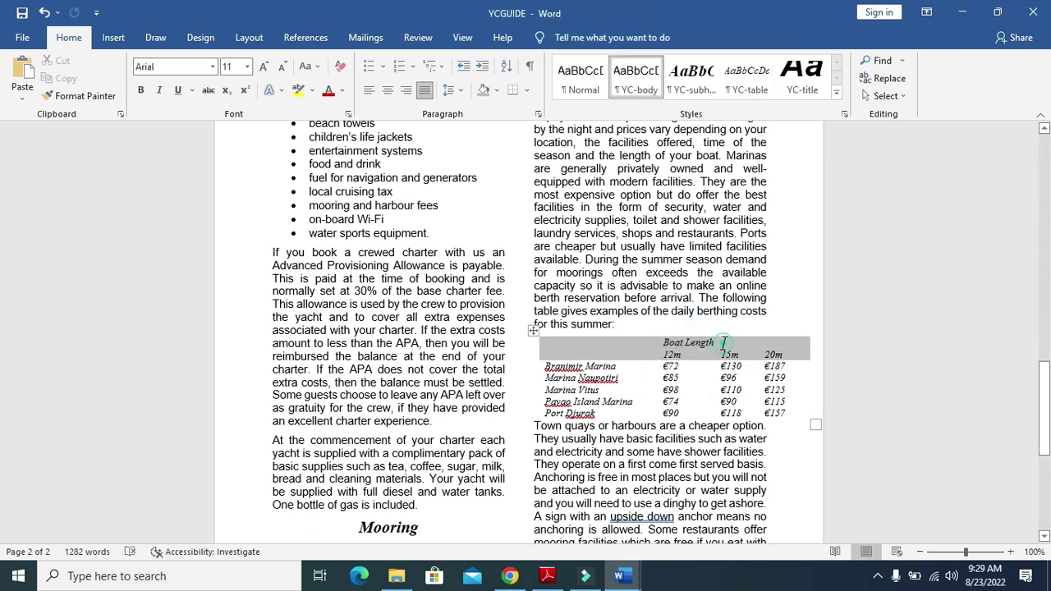
click(722, 343)
click(386, 89)
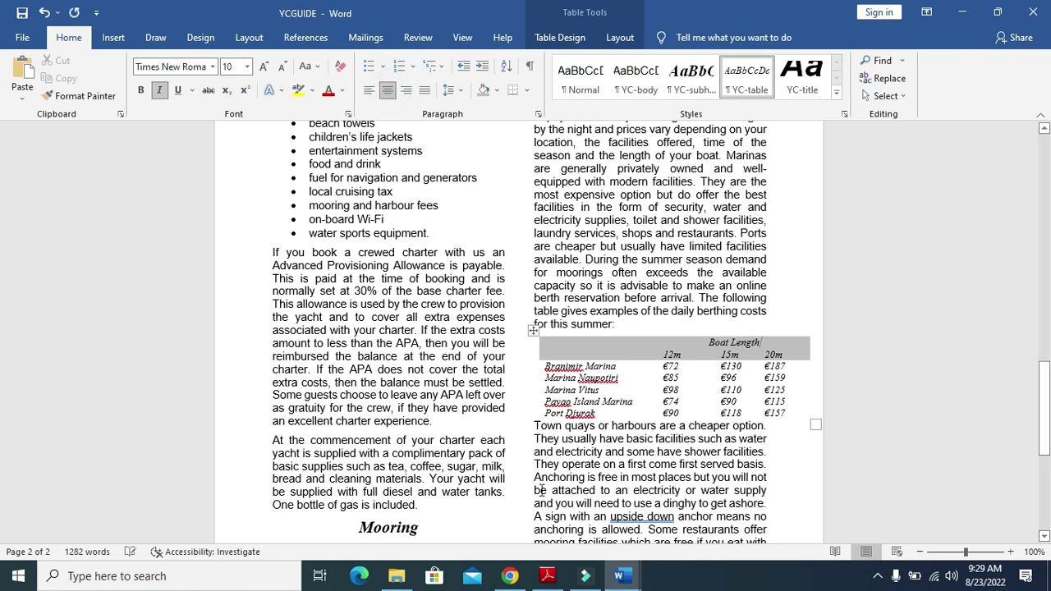
click(548, 575)
click(551, 575)
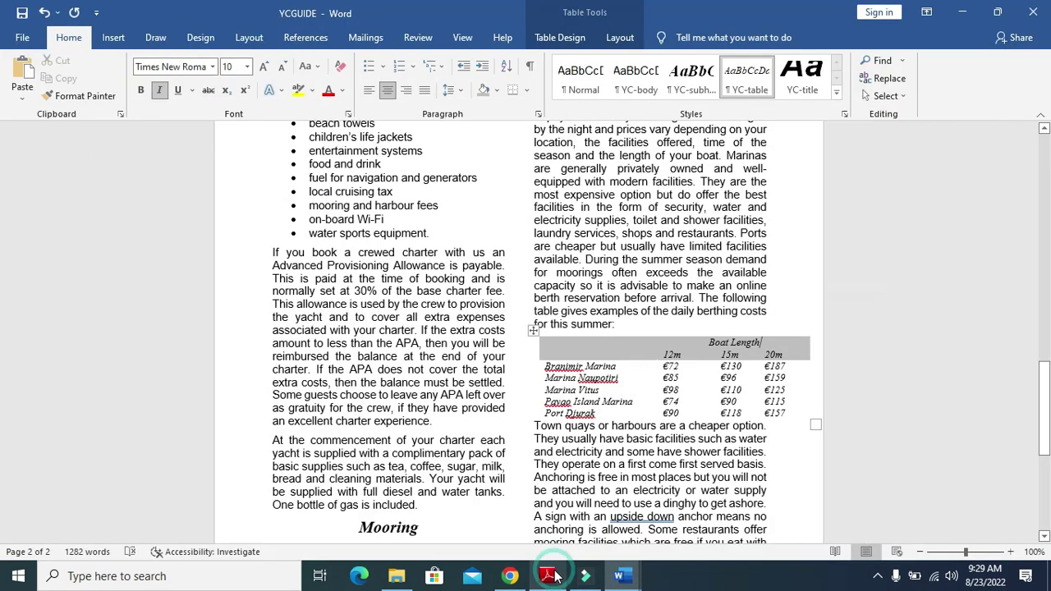
Step: Read question 11's table formatting and 1 pt gridline requirements in the task sheet
click(549, 575)
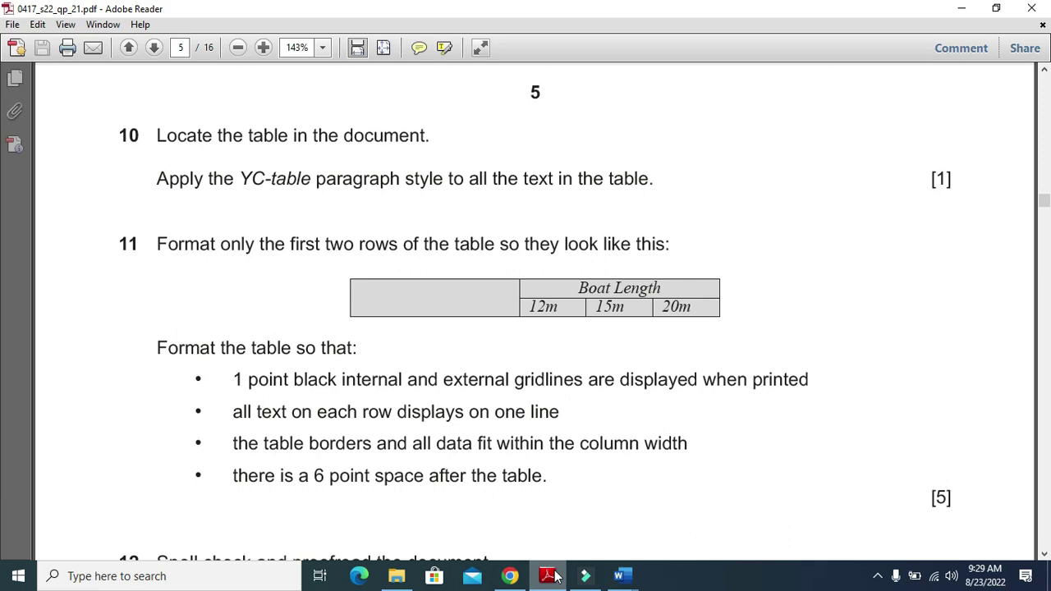
click(548, 575)
click(548, 575)
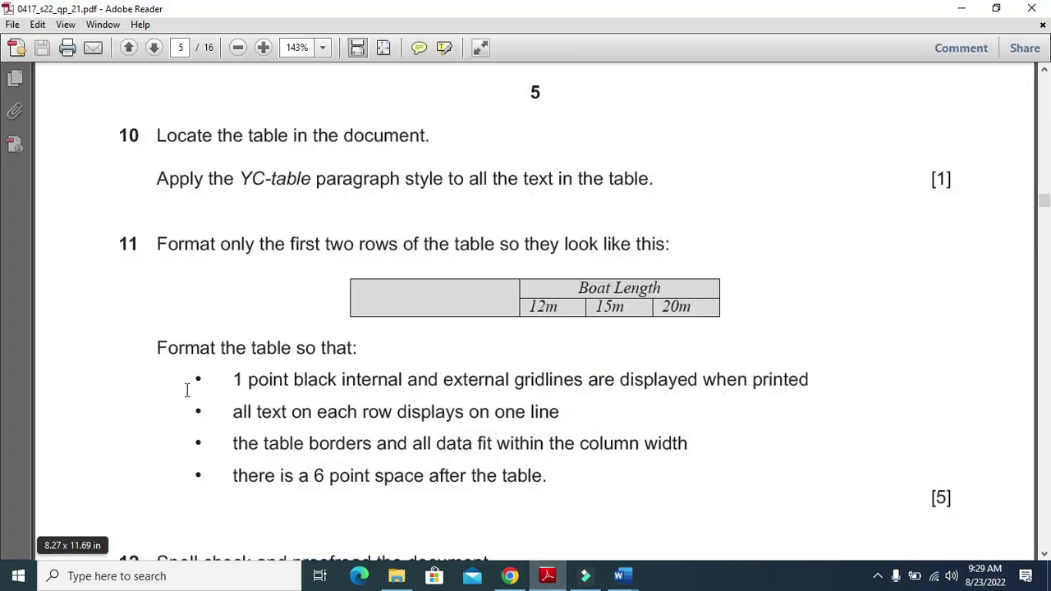
drag(159, 350, 368, 358)
drag(233, 379, 781, 386)
Step: Give every internal and external border of the berthing-costs table a 1 pt line
click(620, 576)
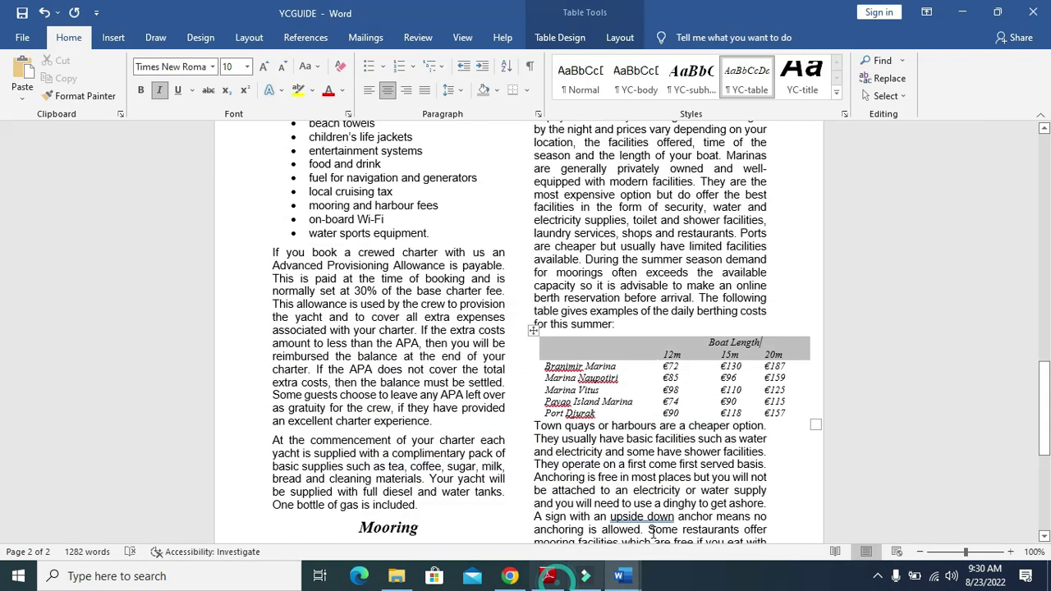
click(531, 332)
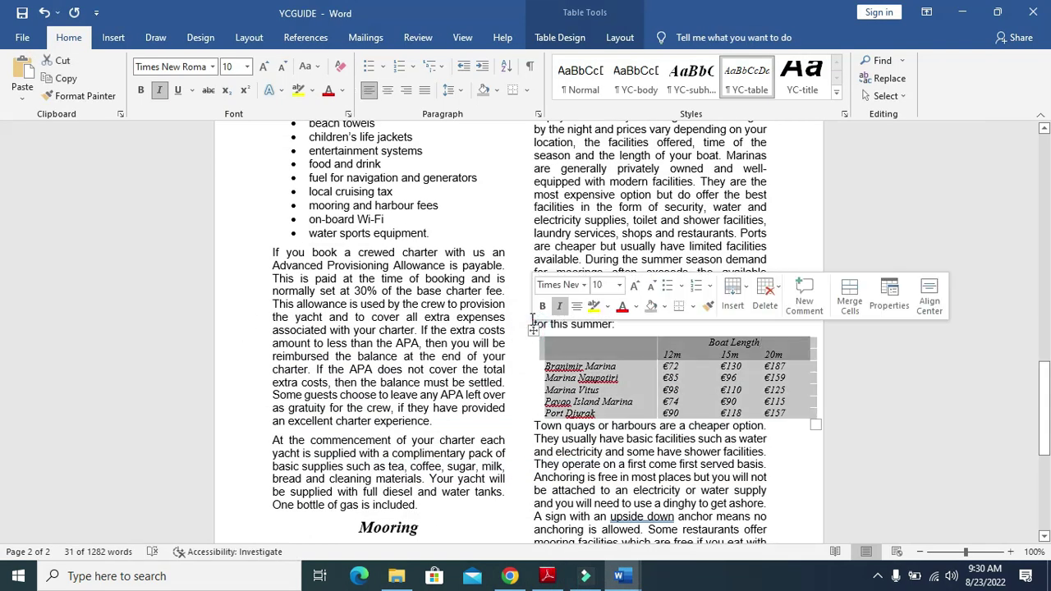
click(527, 90)
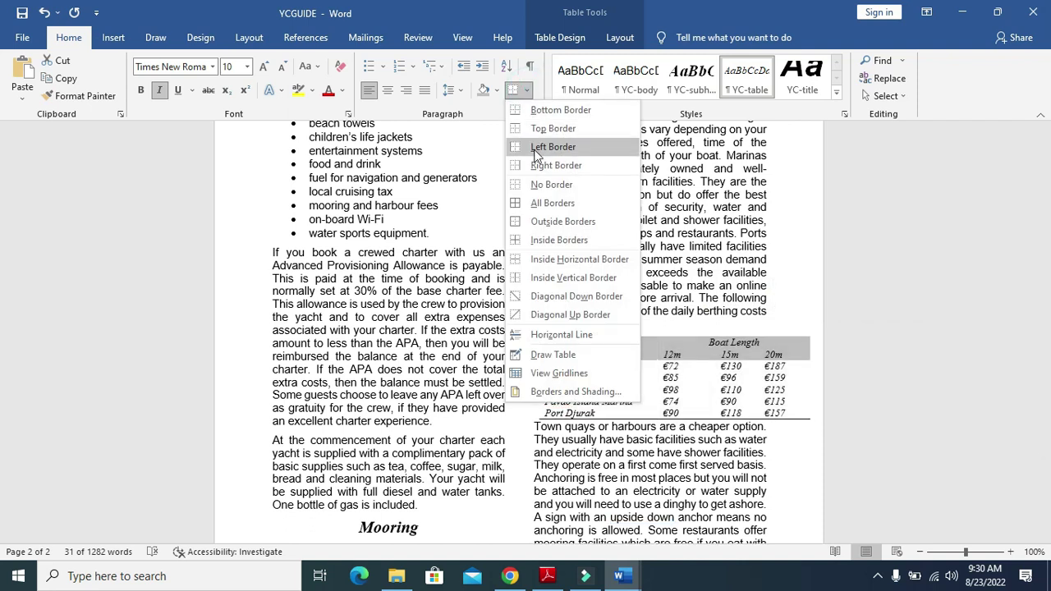
click(540, 199)
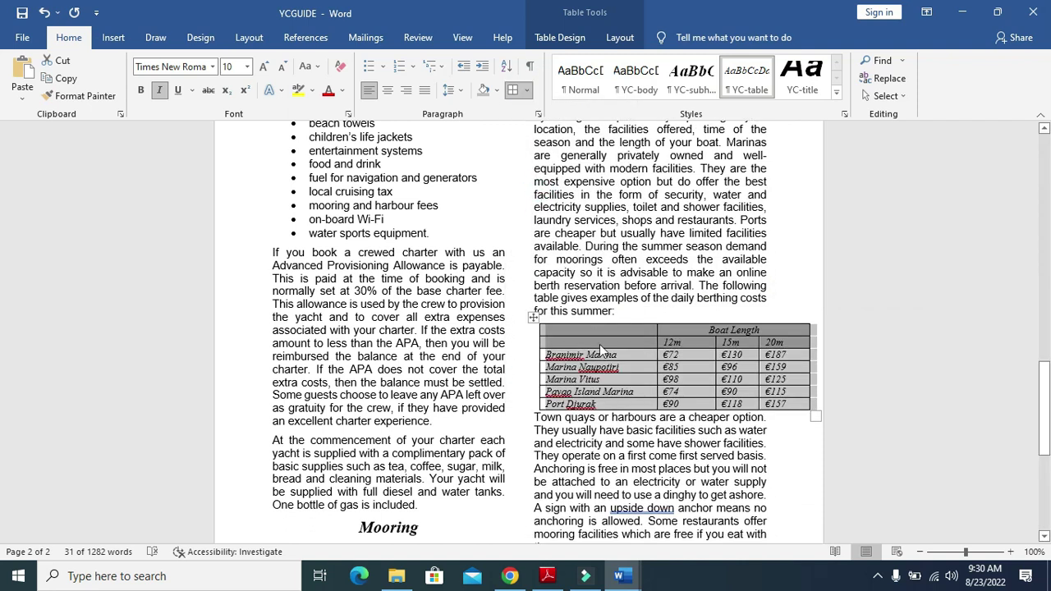
click(527, 91)
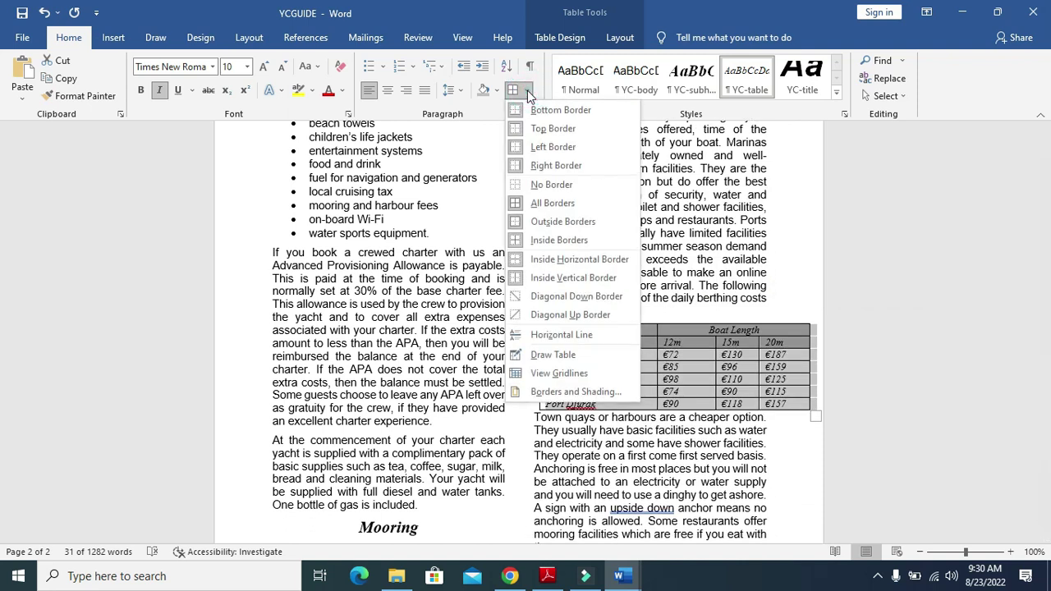
click(562, 392)
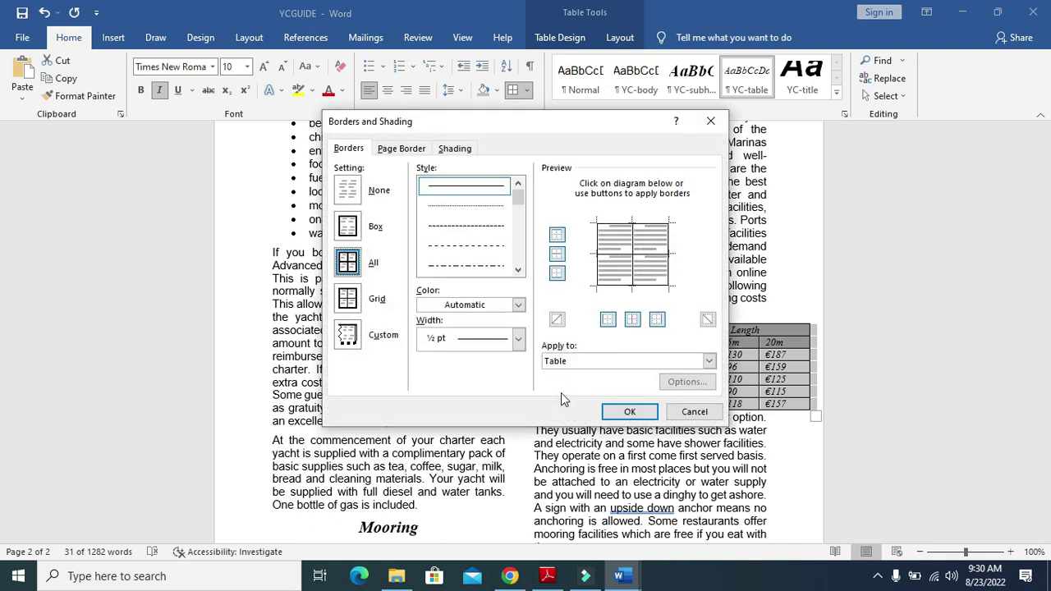
click(518, 338)
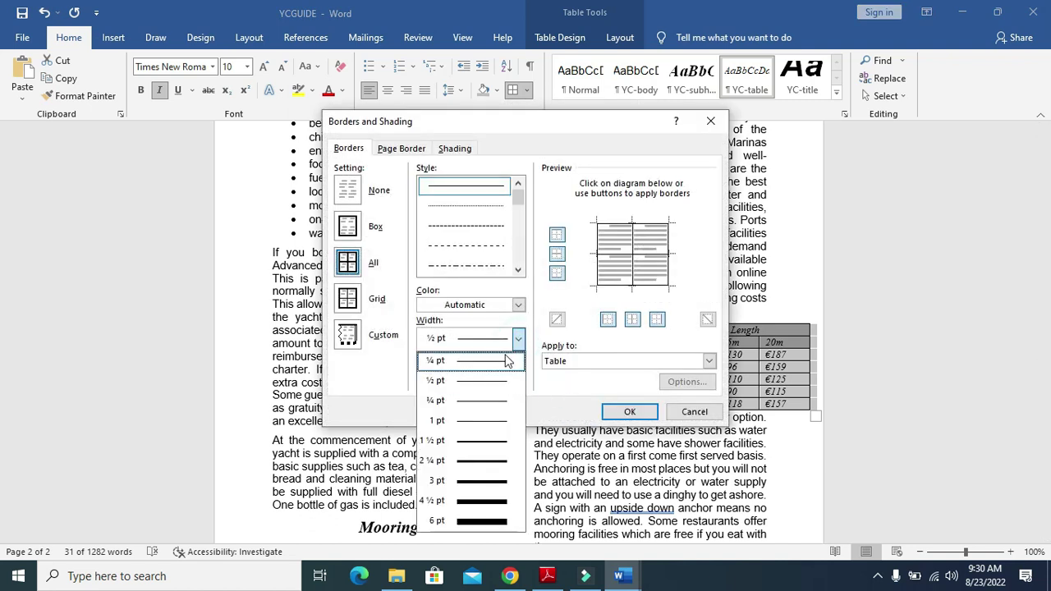
click(474, 420)
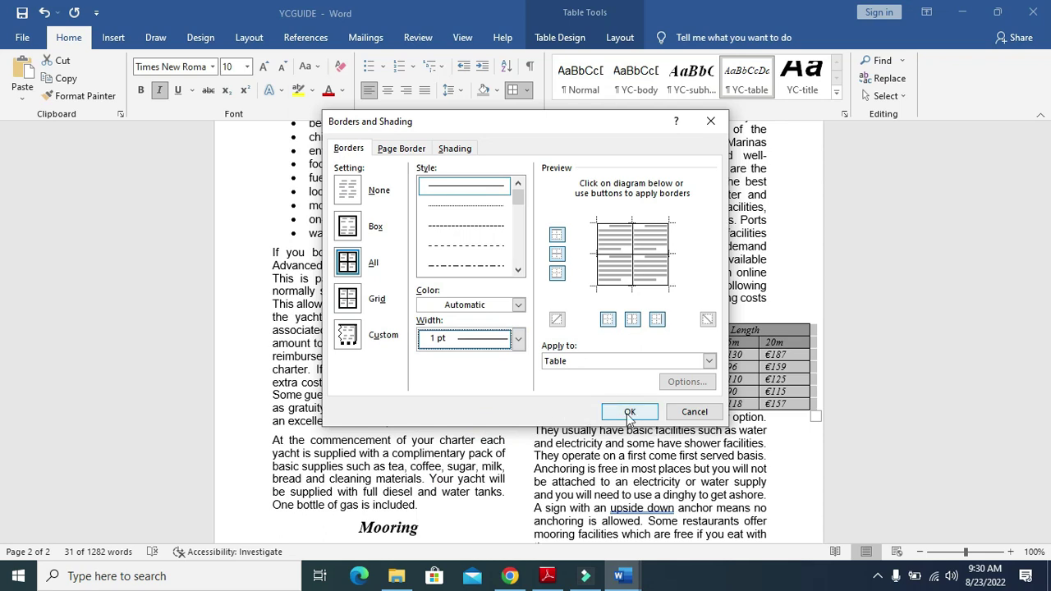
click(626, 411)
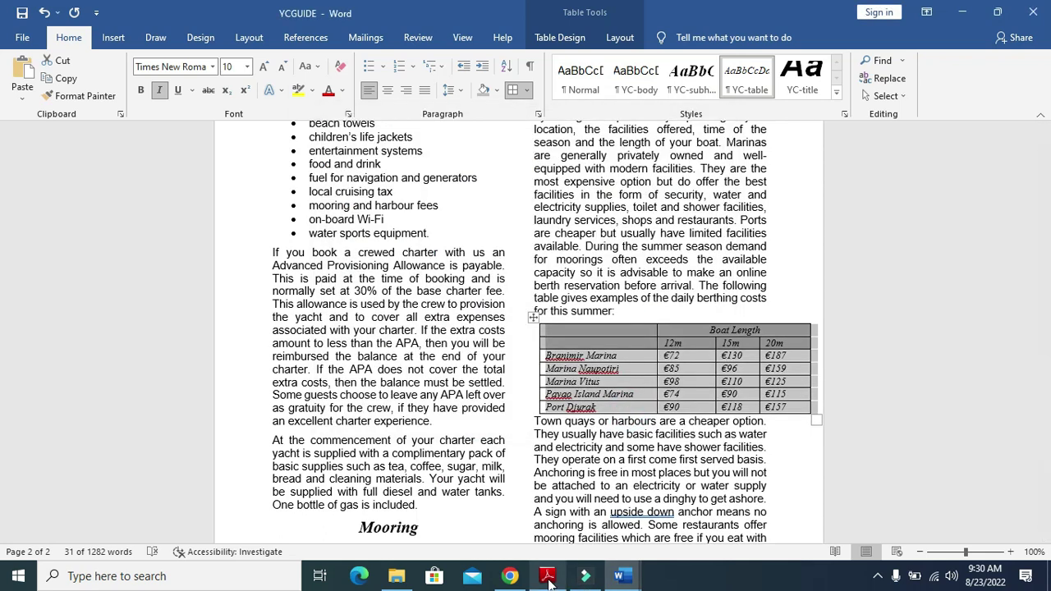
Step: Review the question paper, then minimise it to reveal the YCGUIDE table
click(548, 577)
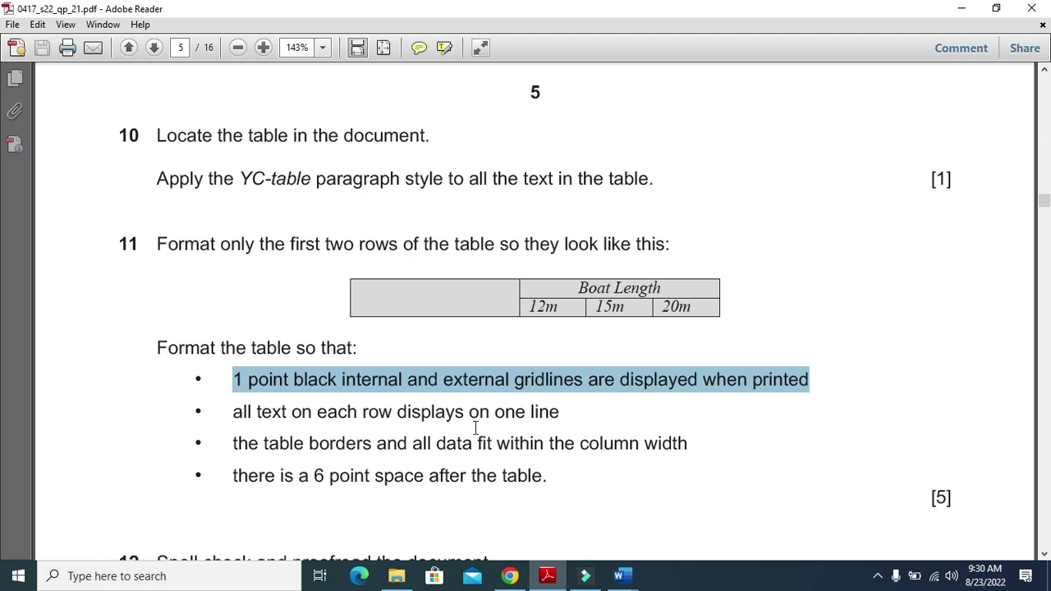
click(549, 579)
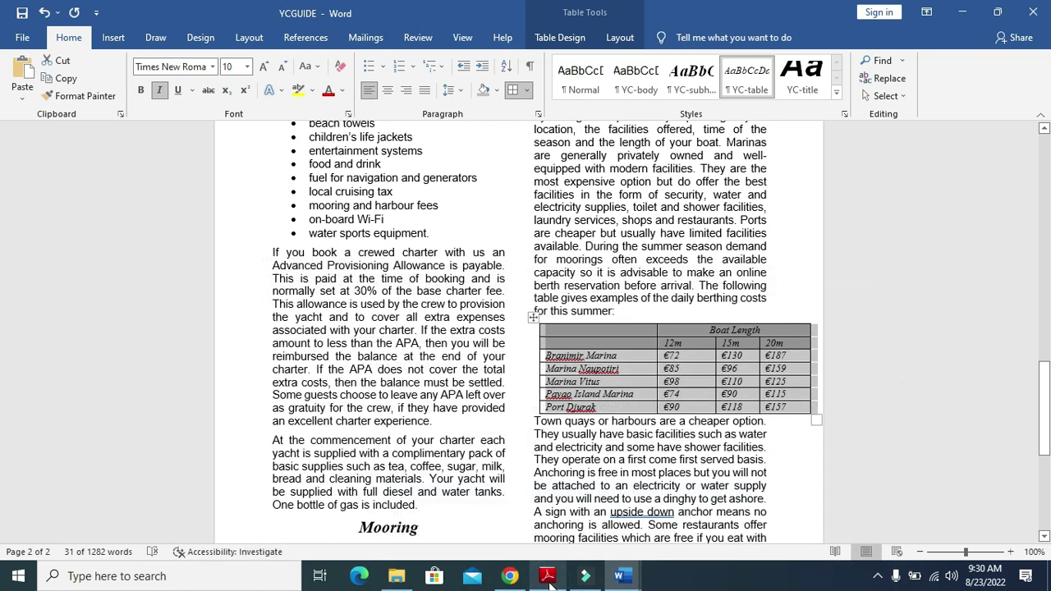
click(549, 579)
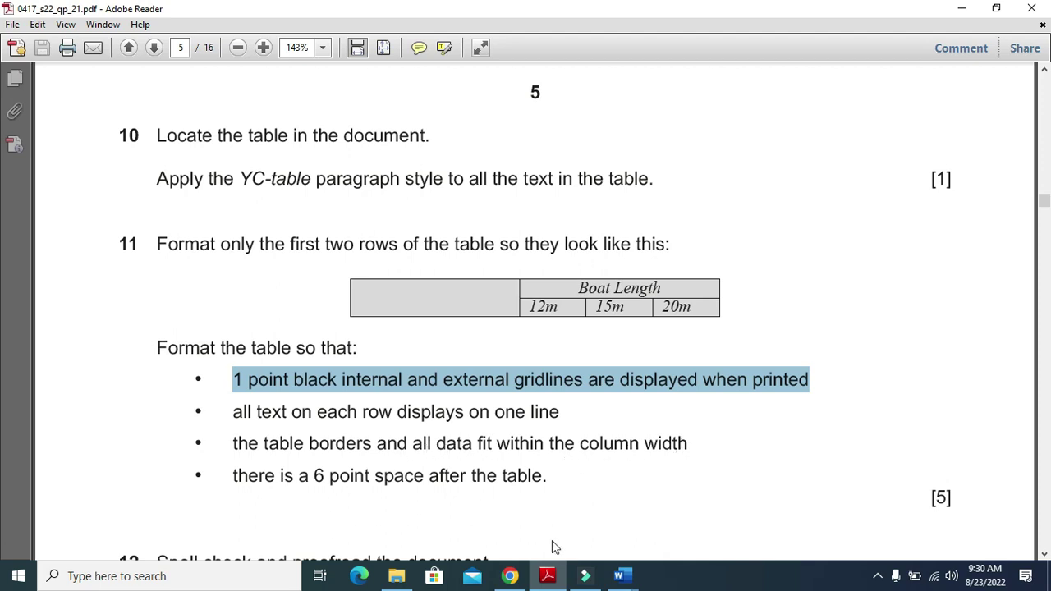
click(547, 575)
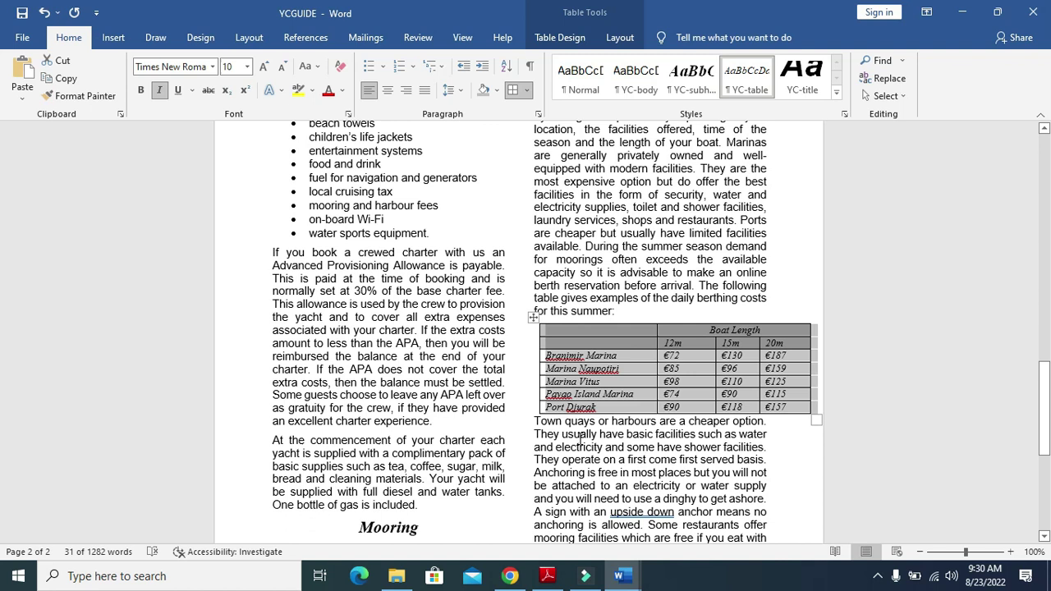
Step: Inspect the Paragraph settings of the Town quays paragraph below the table
click(580, 439)
click(533, 420)
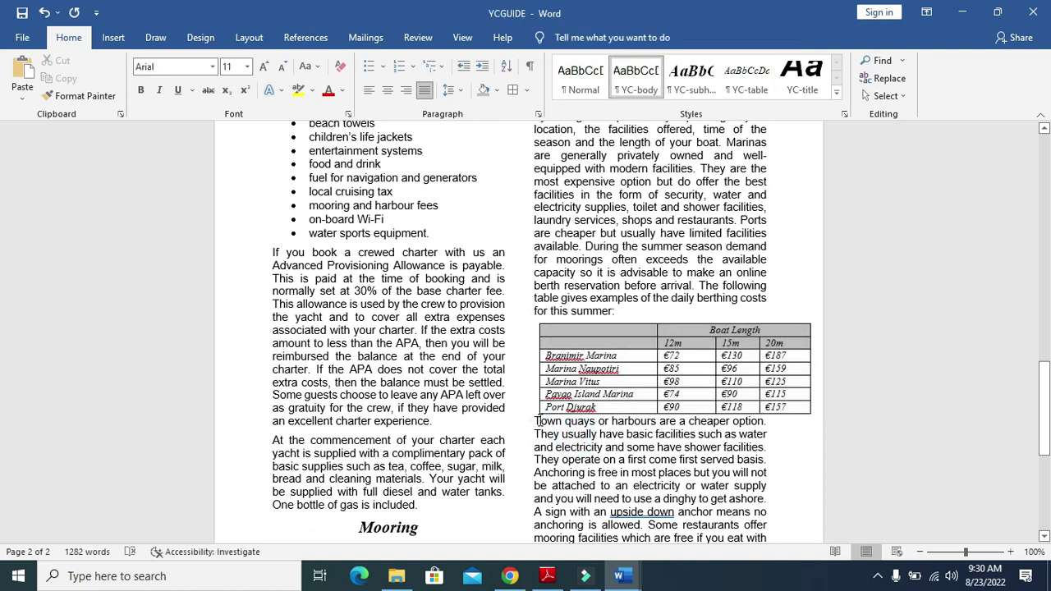
right_click(538, 420)
click(595, 297)
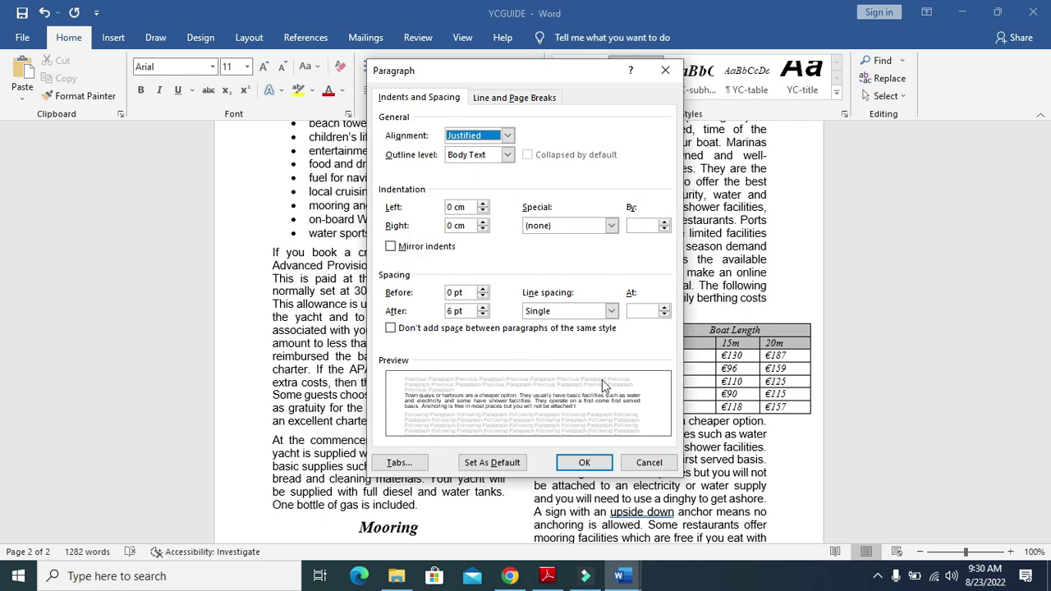
click(648, 462)
Step: Set 6 pt spacing before the 'Town quays or harbours' paragraph
click(530, 419)
drag(530, 419, 765, 421)
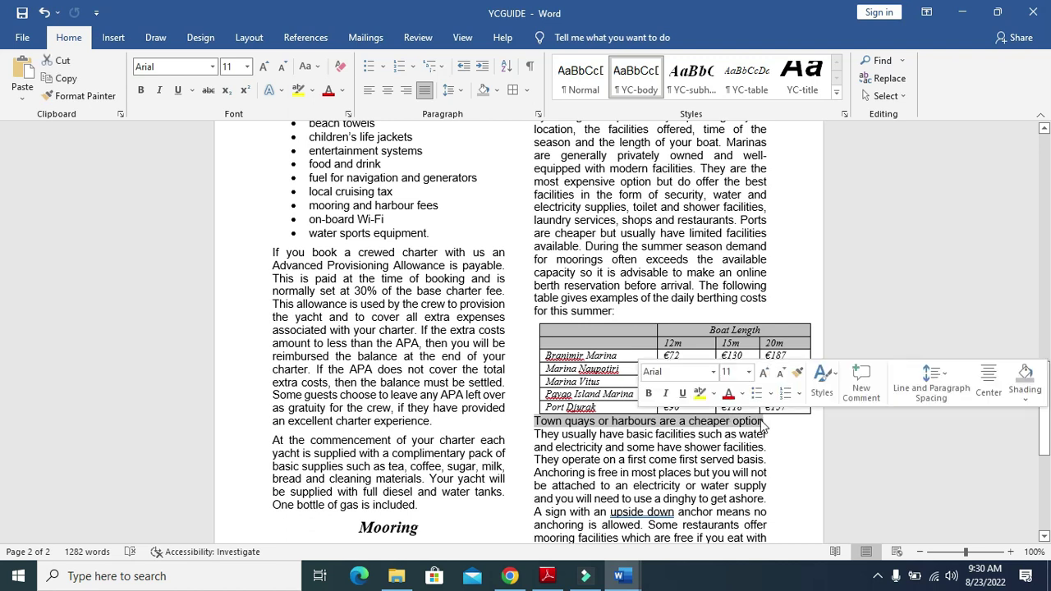
right_click(572, 432)
click(607, 306)
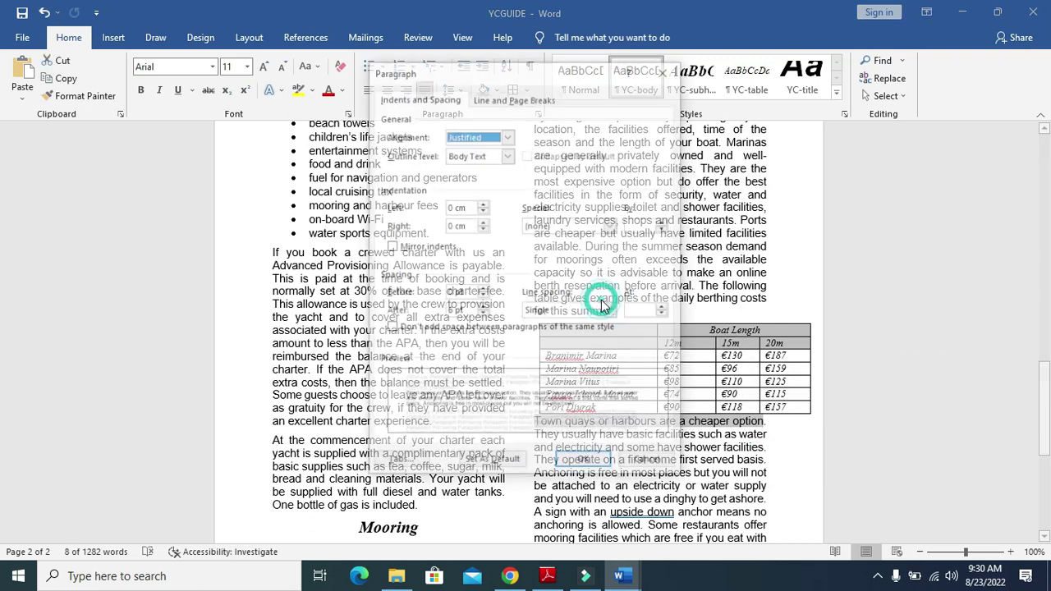
click(449, 293)
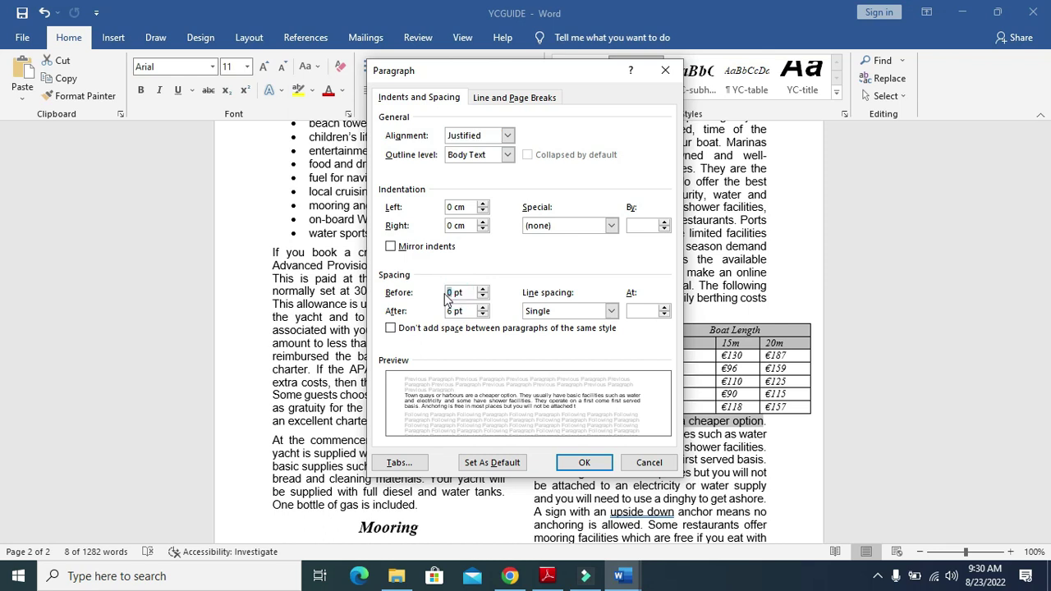
text(6)
click(583, 463)
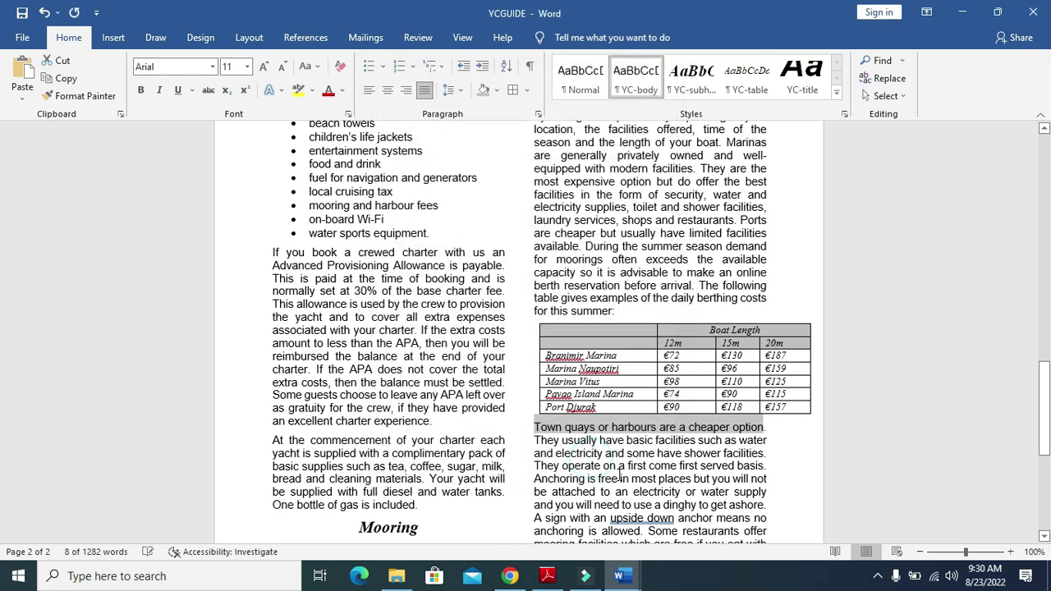
click(649, 440)
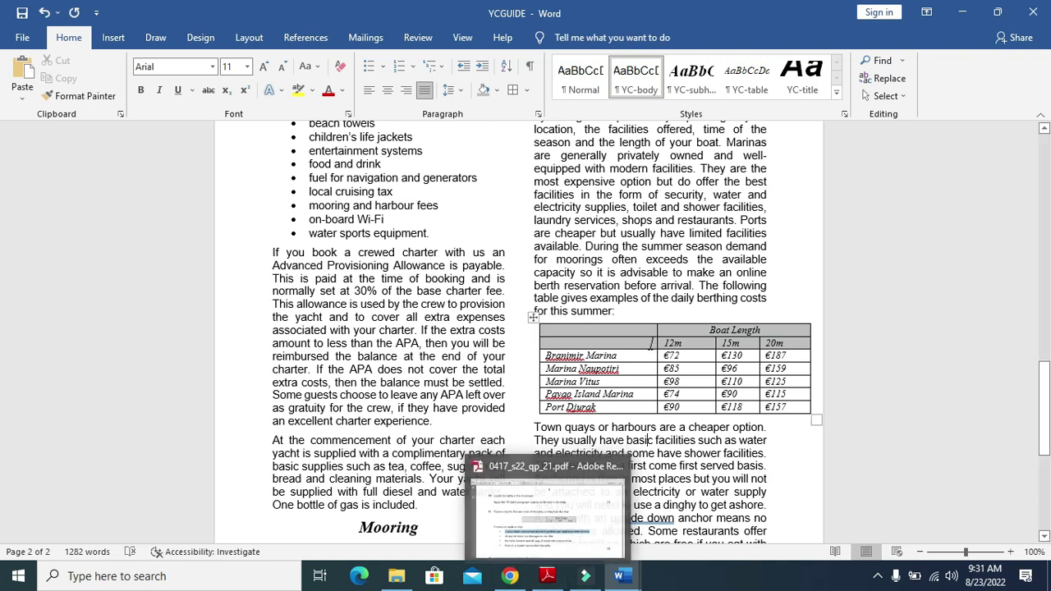
Step: Narrow the marina name, 12m, 15m and 20m columns to fit their contents
click(657, 342)
drag(656, 340, 643, 340)
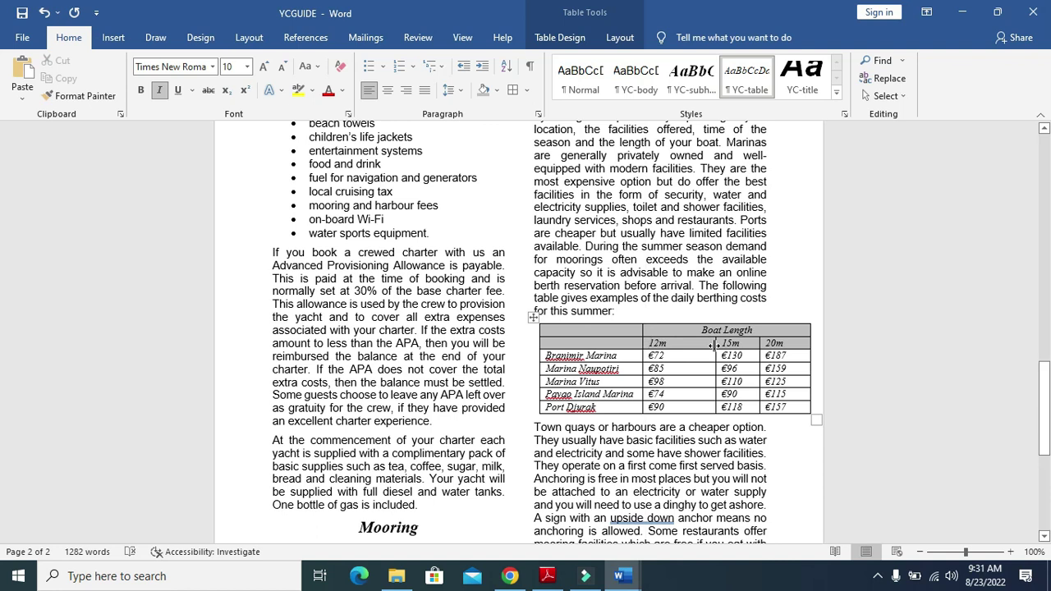
drag(713, 345, 681, 344)
drag(756, 343, 723, 343)
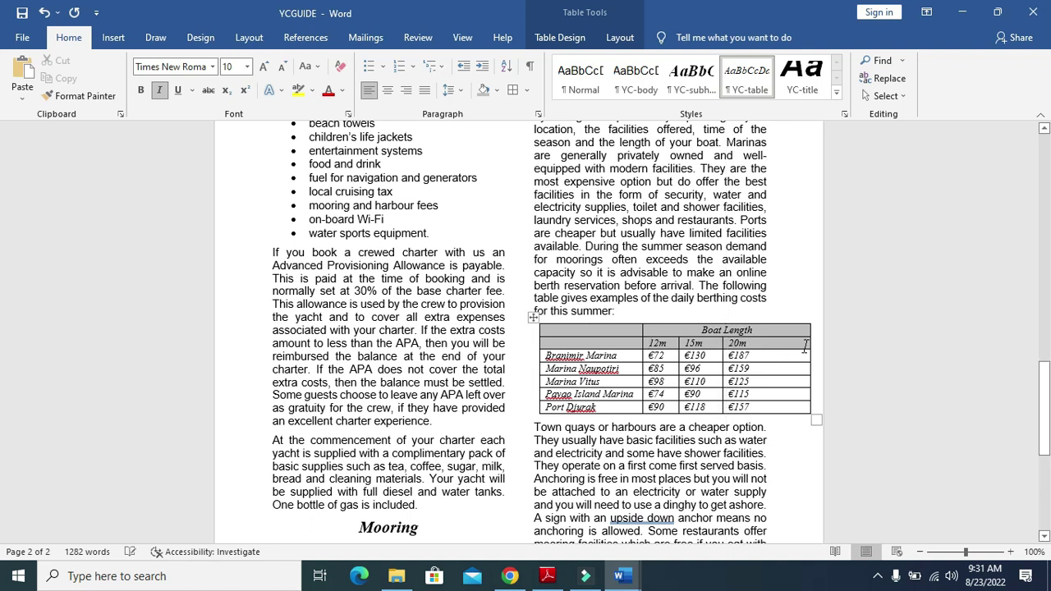
drag(809, 345, 765, 348)
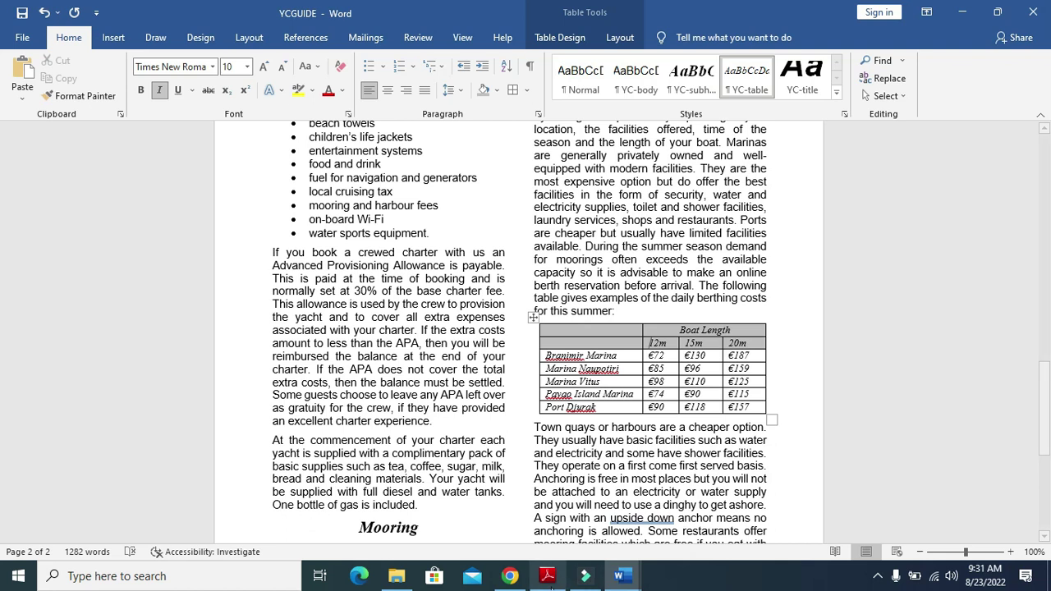
mouse_move(550, 578)
click(529, 464)
Step: In the PDF's question 12, highlight the bullets on keeping the list and table together and consistent paragraph styles
scroll(526, 465, down, 6)
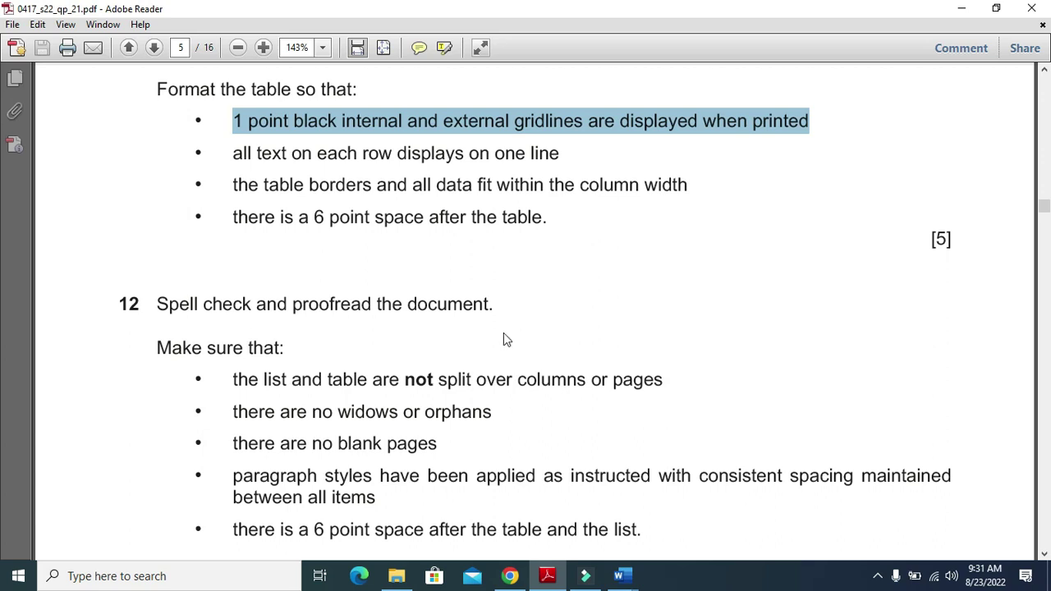
scroll(503, 332, down, 3)
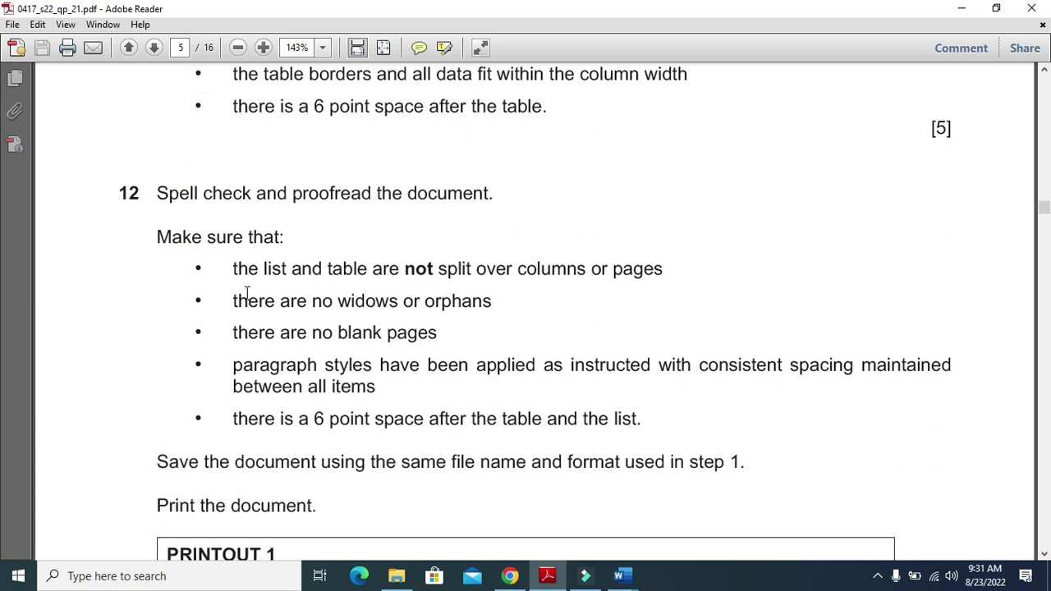
drag(225, 270, 633, 278)
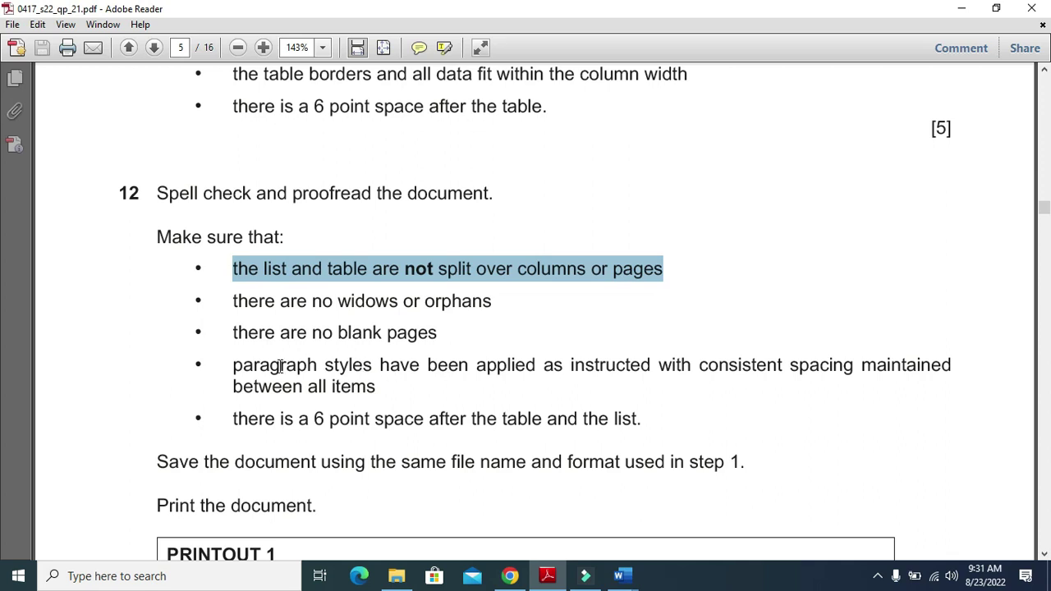
drag(231, 365, 713, 375)
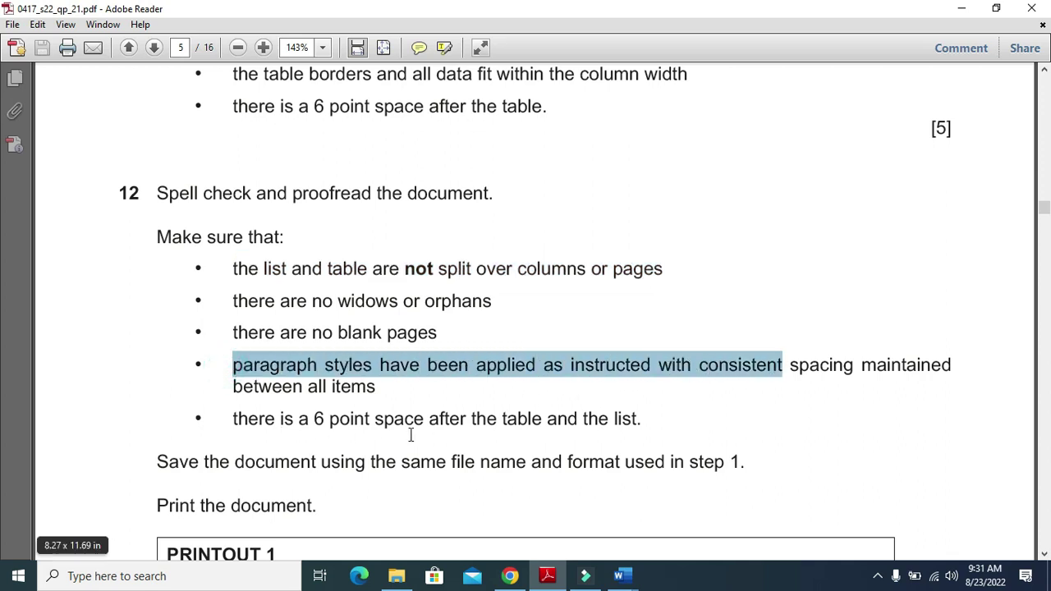
Step: Finish reading the checklist and bring the YCGUIDE Word document back in front
scroll(499, 432, down, 3)
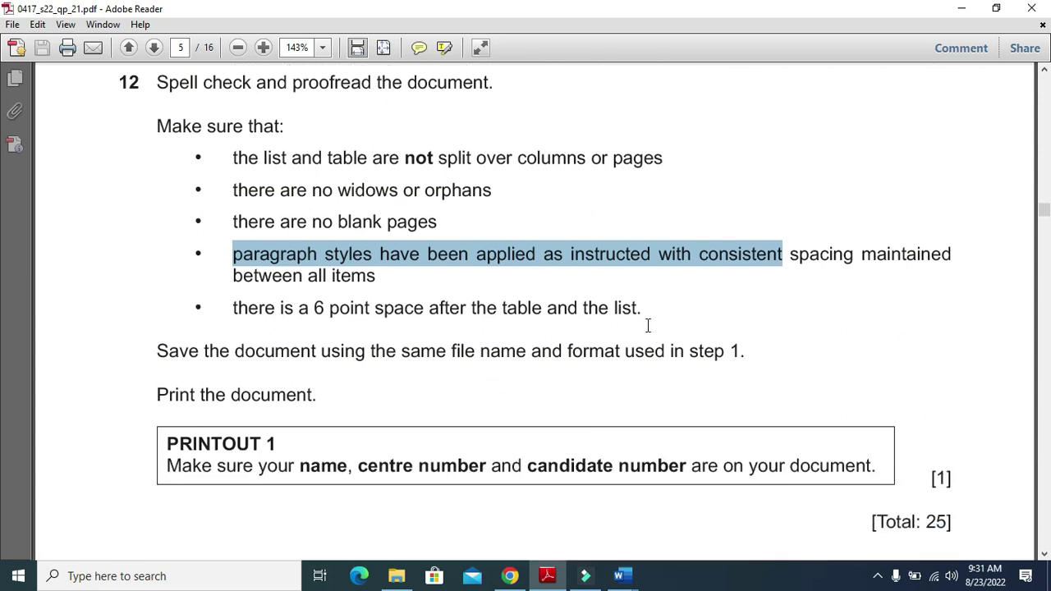
scroll(648, 328, down, 2)
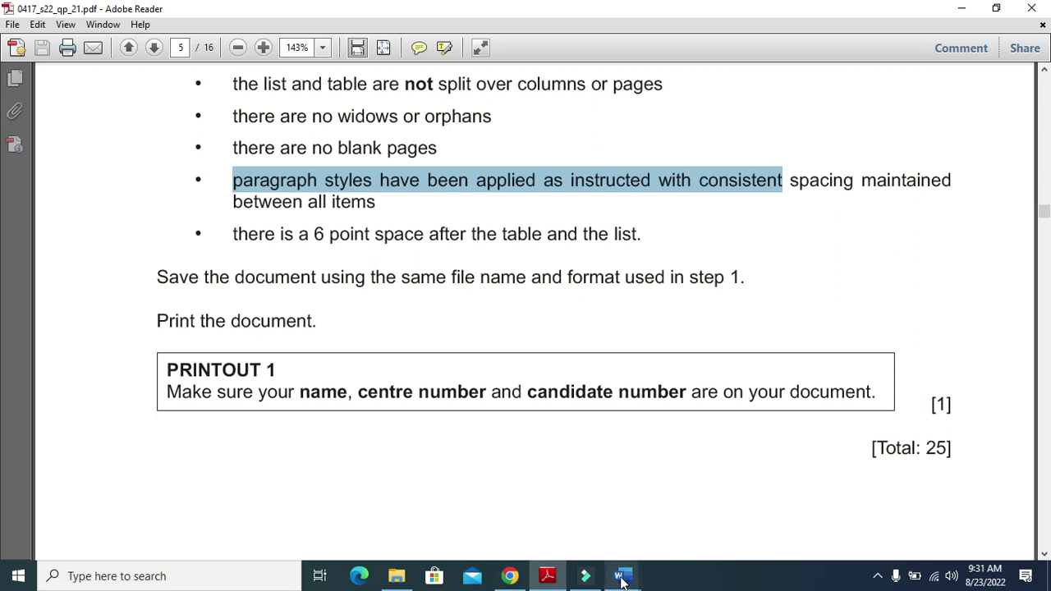
mouse_move(621, 575)
click(689, 513)
scroll(615, 476, up, 8)
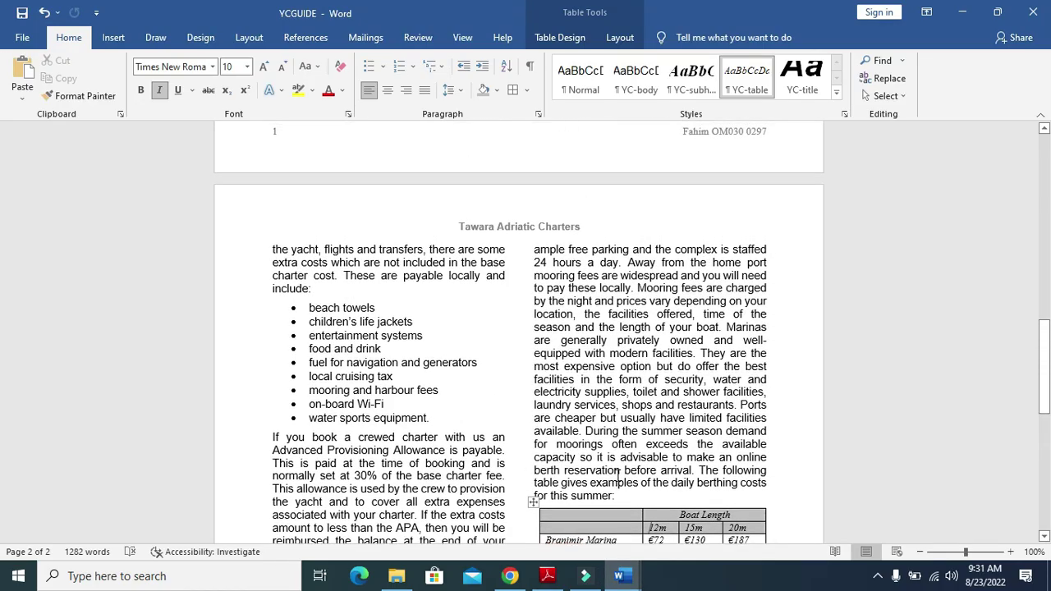
drag(1044, 288, 3, 427)
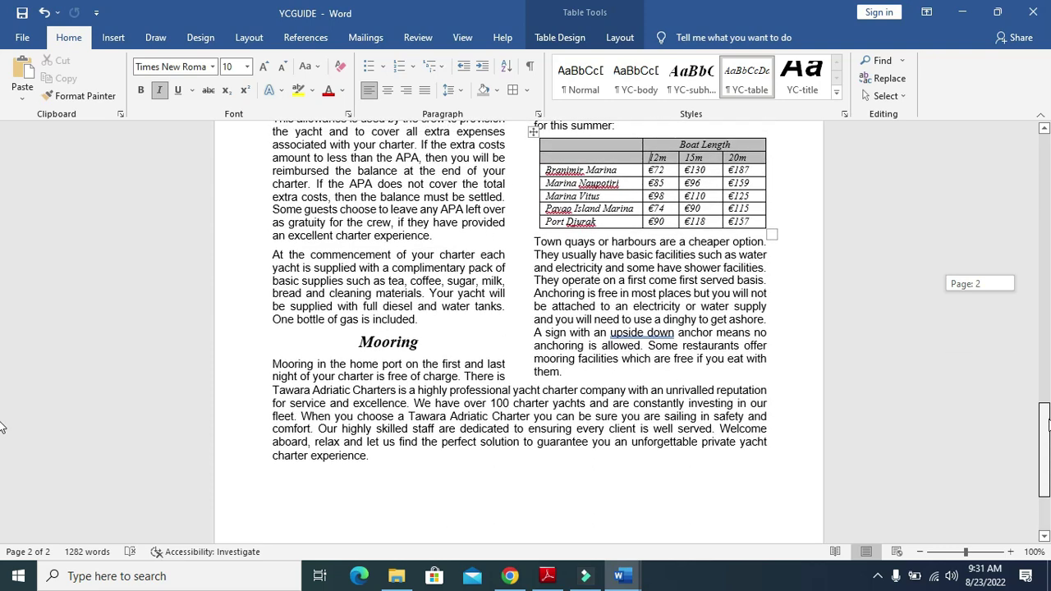
mouse_move(2, 427)
mouse_down()
mouse_move(3, 293)
mouse_move(0, 447)
mouse_up()
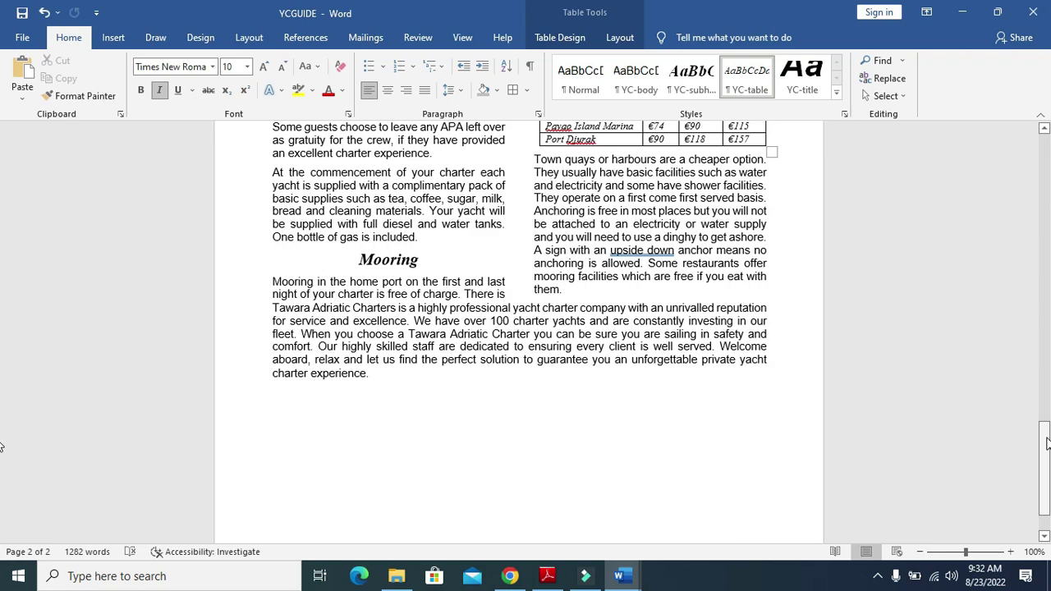
drag(1044, 444, 1043, 138)
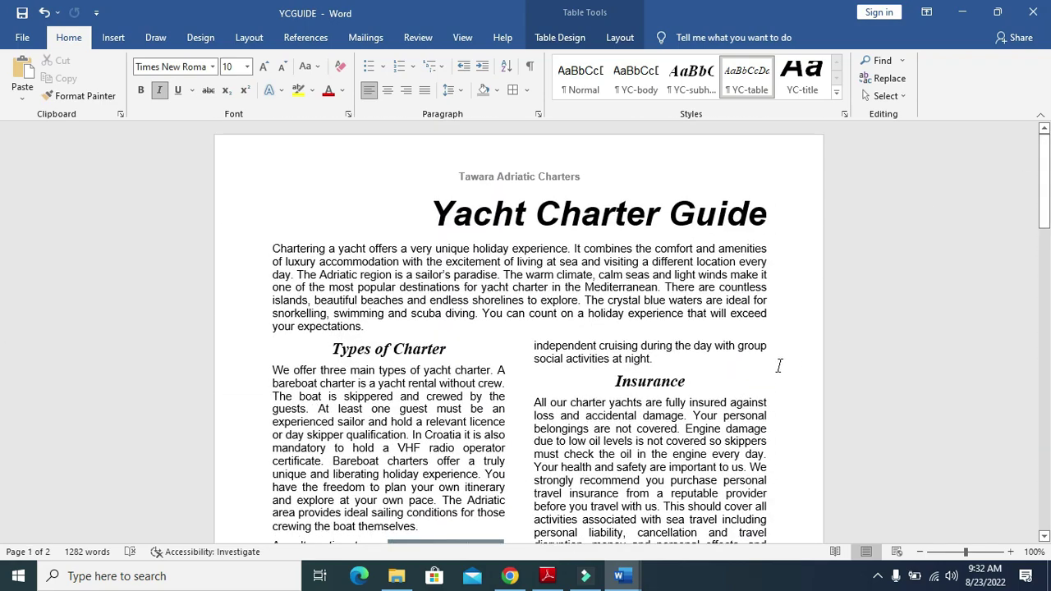